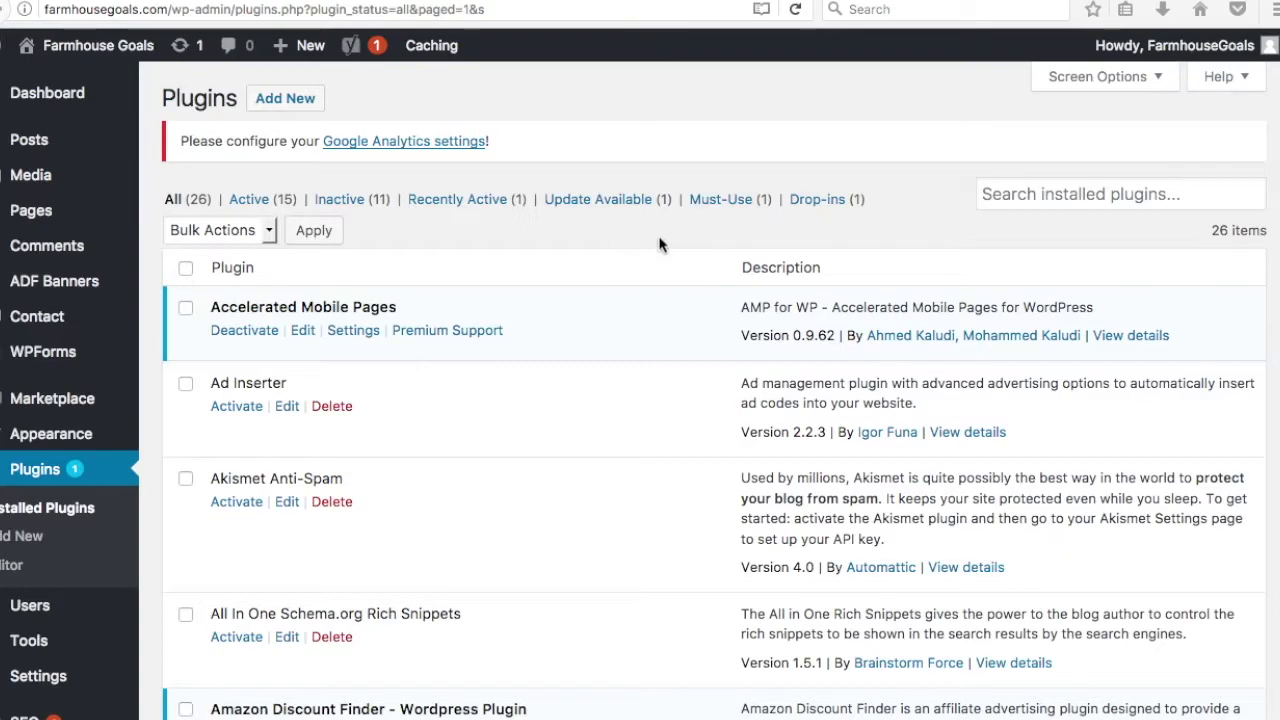
# - Look through the installed plugins list for WooCommerce and WooZone, checking which of them are active
pyautogui.scroll(-2, 622, 312)
pyautogui.scroll(-1, 600, 350)
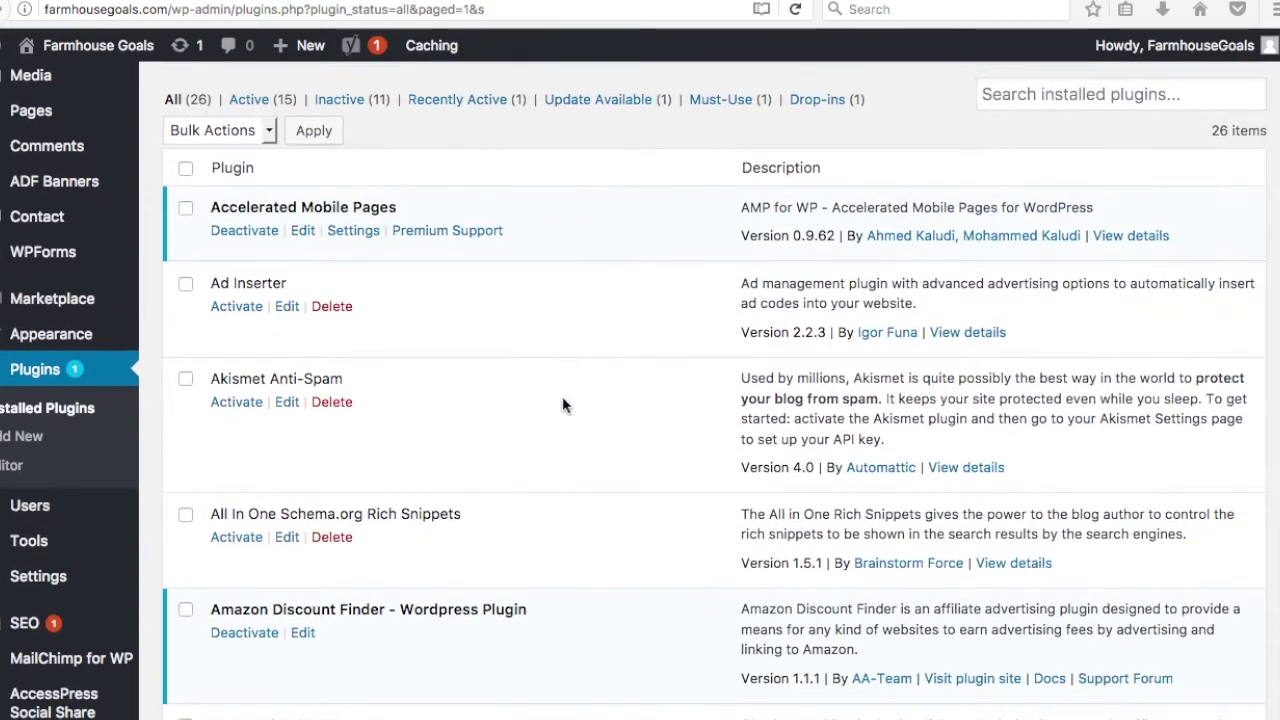
pyautogui.scroll(-2, 660, 385)
pyautogui.scroll(-1, 637, 366)
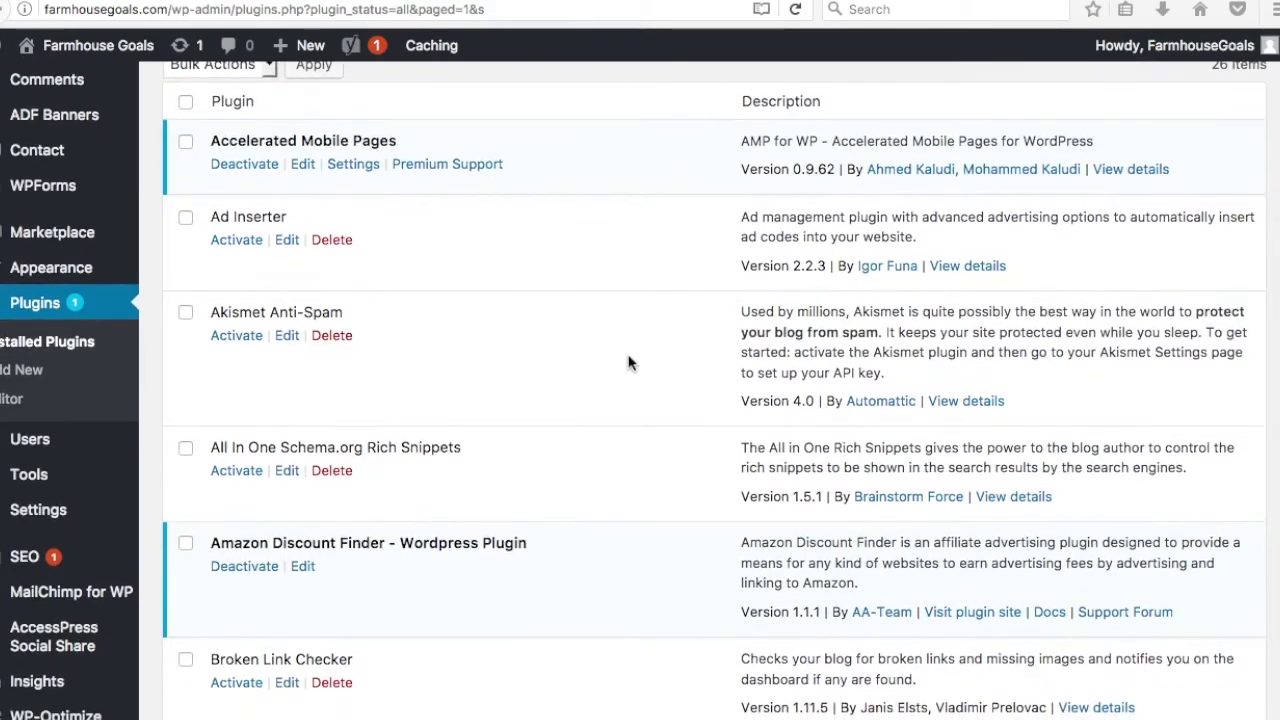
pyautogui.scroll(2, 625, 350)
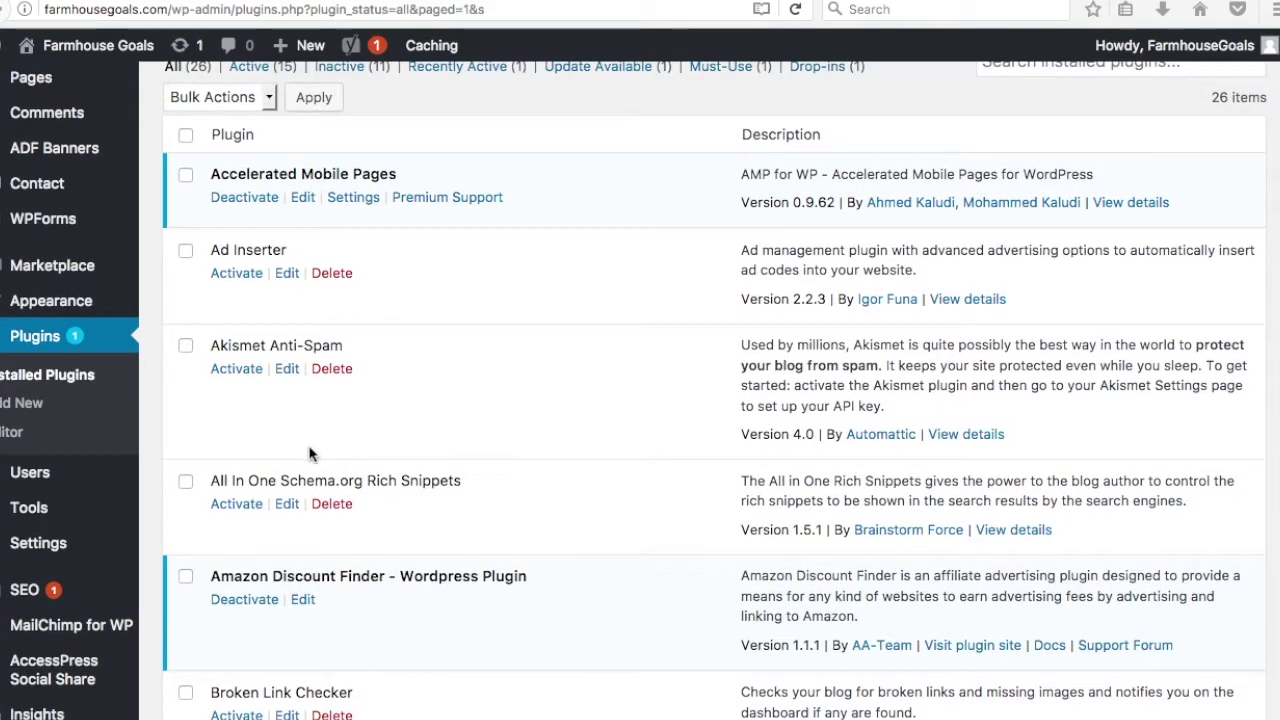
pyautogui.scroll(-6, 590, 385)
pyautogui.scroll(-20, 614, 323)
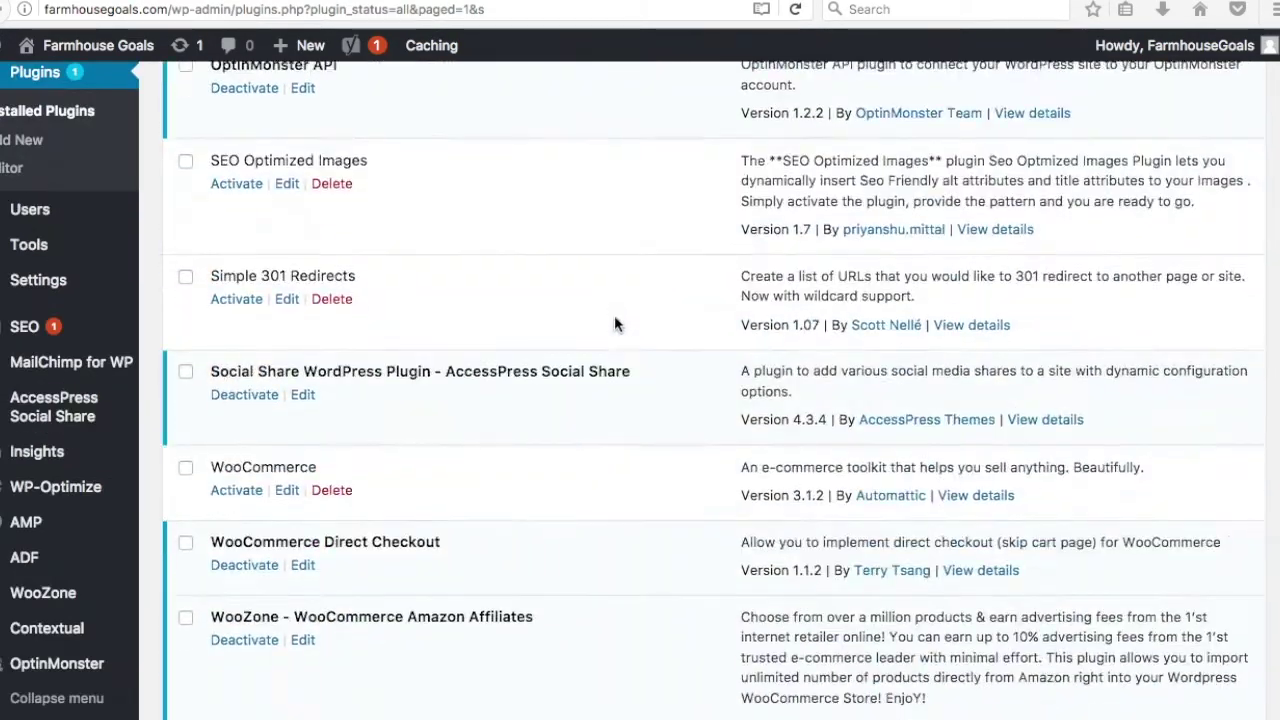
pyautogui.scroll(3, 626, 314)
pyautogui.scroll(10, 616, 334)
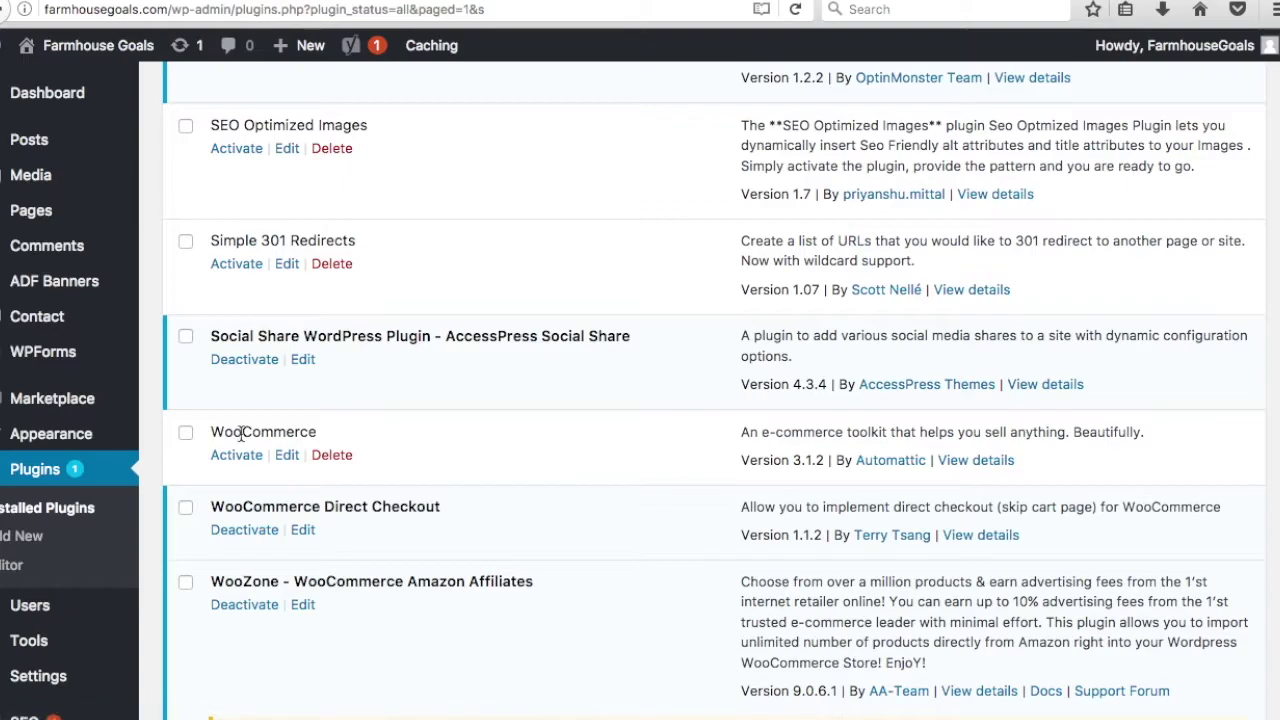
pyautogui.scroll(-3, 503, 451)
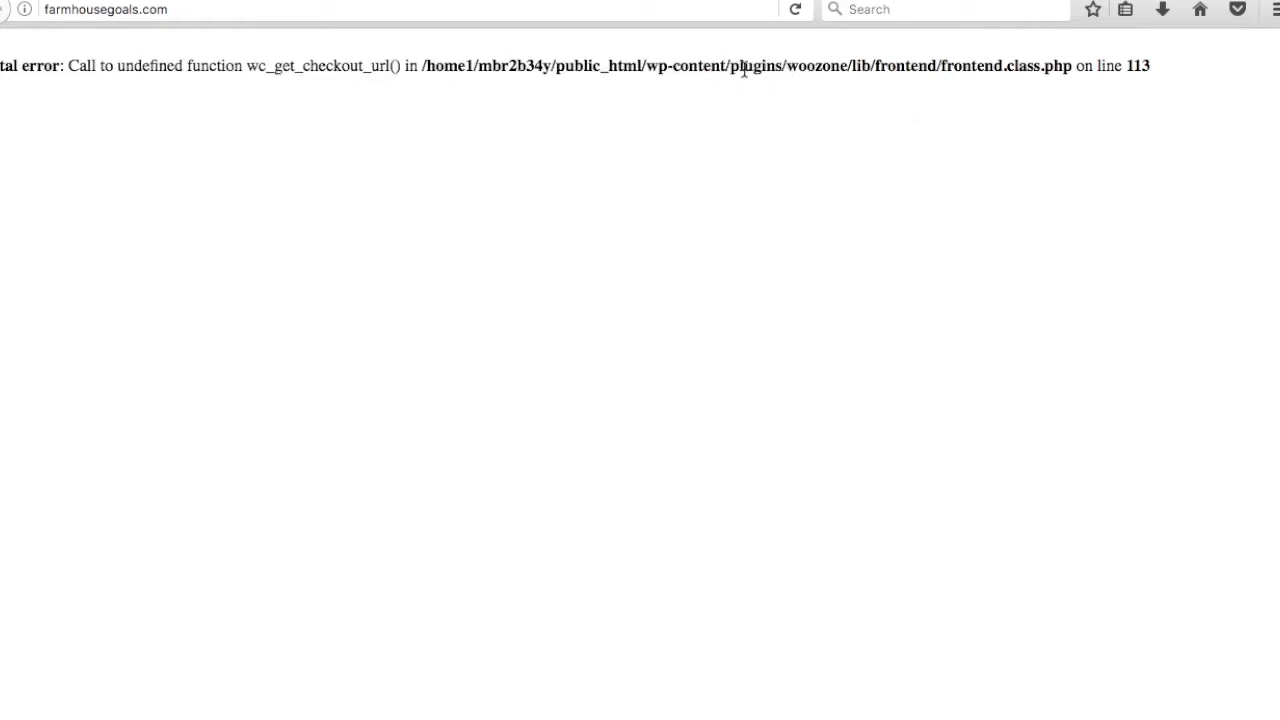
# - Examine the fatal error on the site's front page, highlighting the plugins/woozone part of the file path
pyautogui.moveTo(731, 65); pyautogui.dragTo(848, 66)
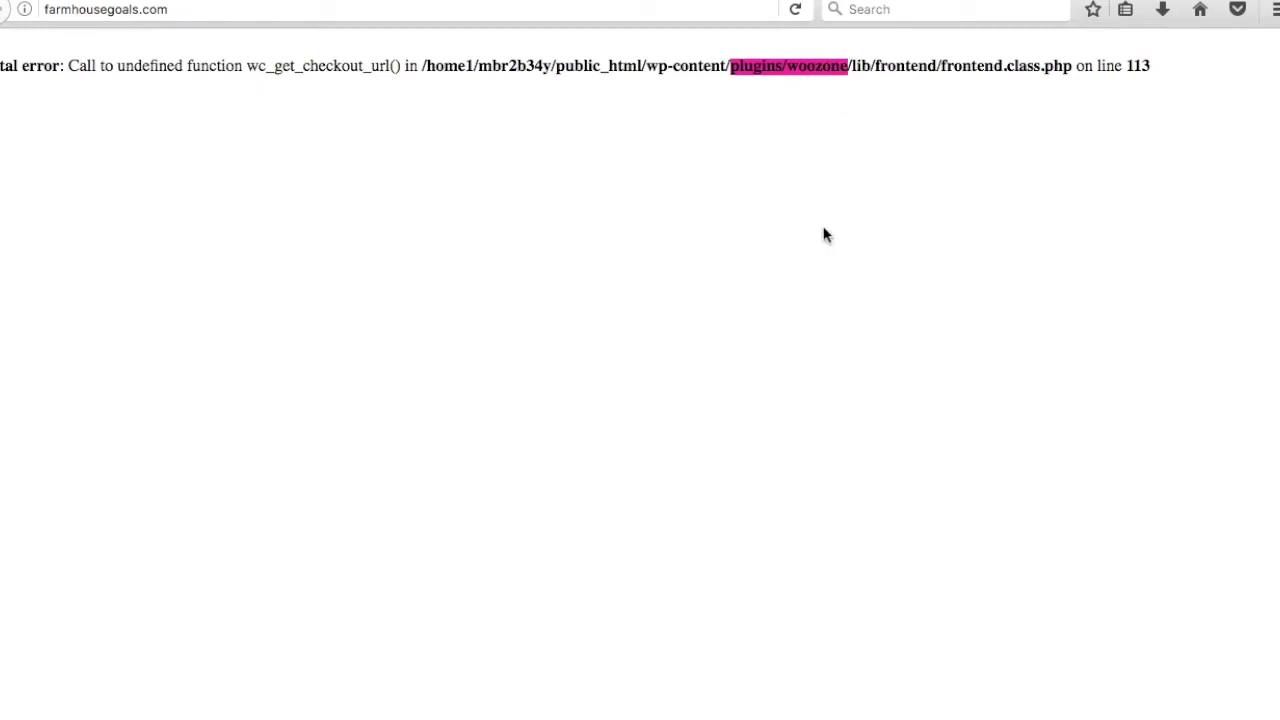
pyautogui.click(837, 174)
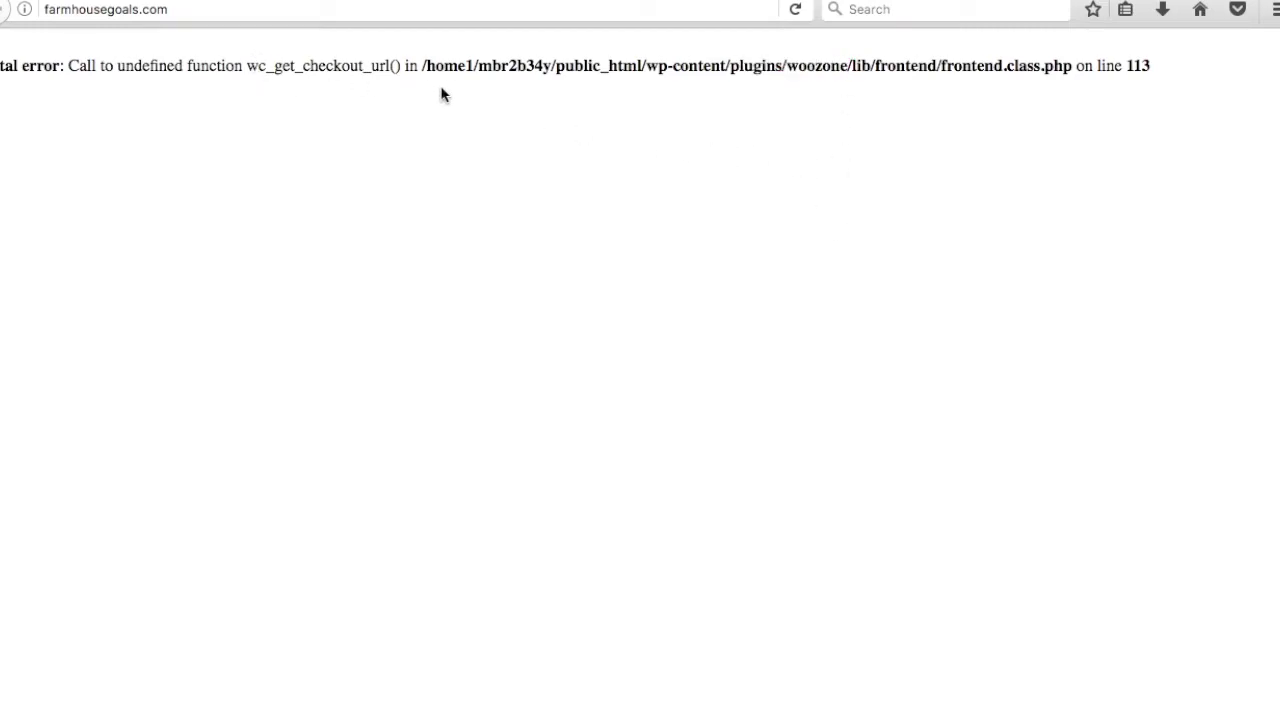
pyautogui.moveTo(849, 66); pyautogui.dragTo(729, 66)
pyautogui.click(745, 118)
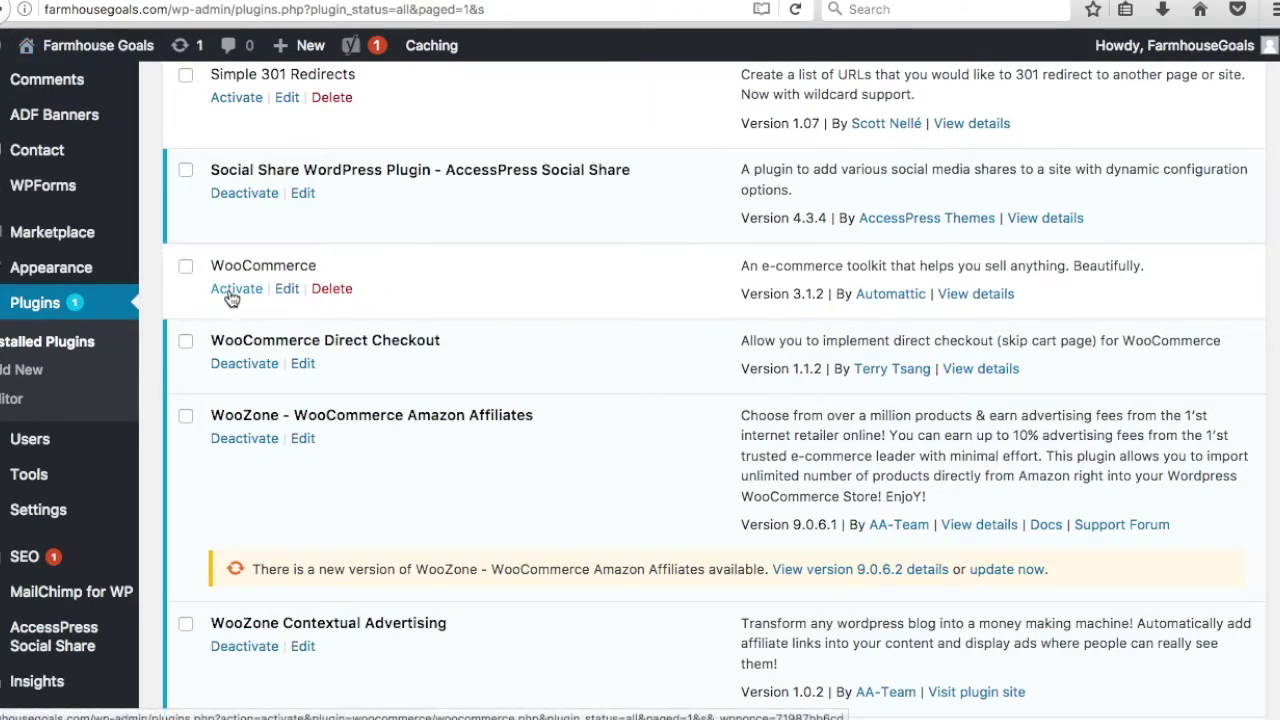
# - Activate the WooCommerce plugin and check the site's front page before returning to the plugins list
pyautogui.click(233, 289)
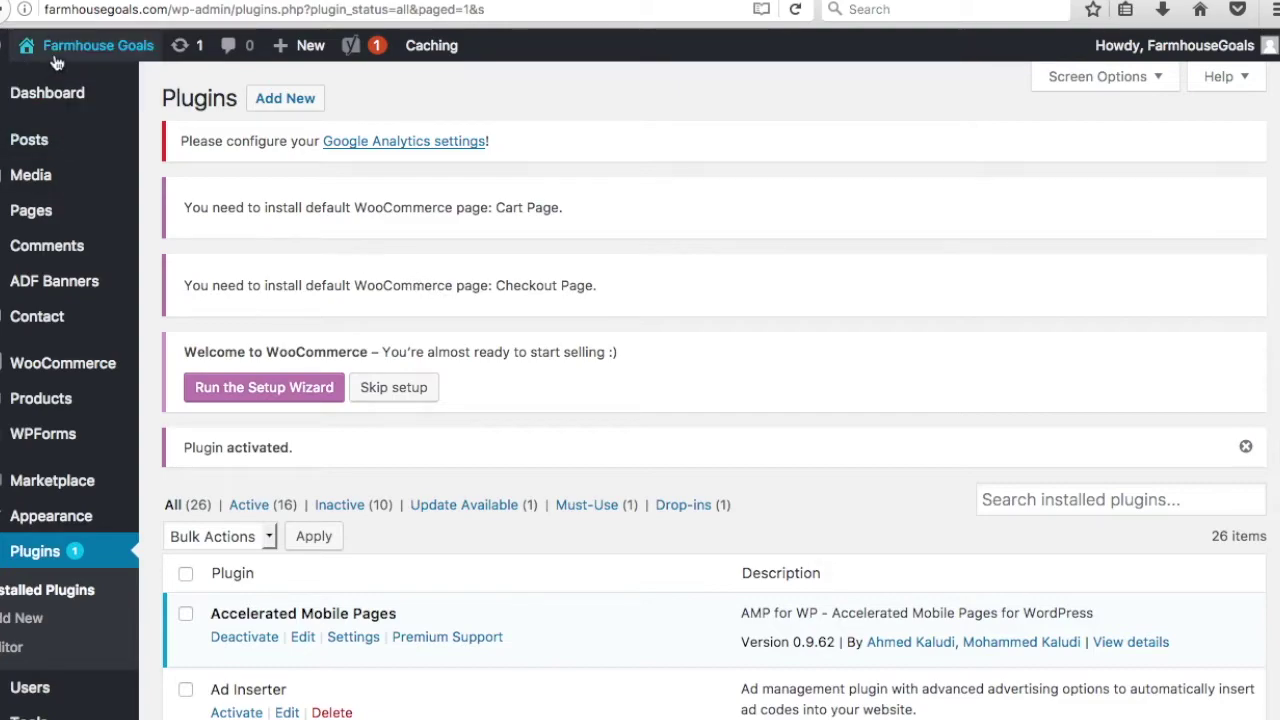
pyautogui.rightClick(88, 42)
pyautogui.click(100, 50)
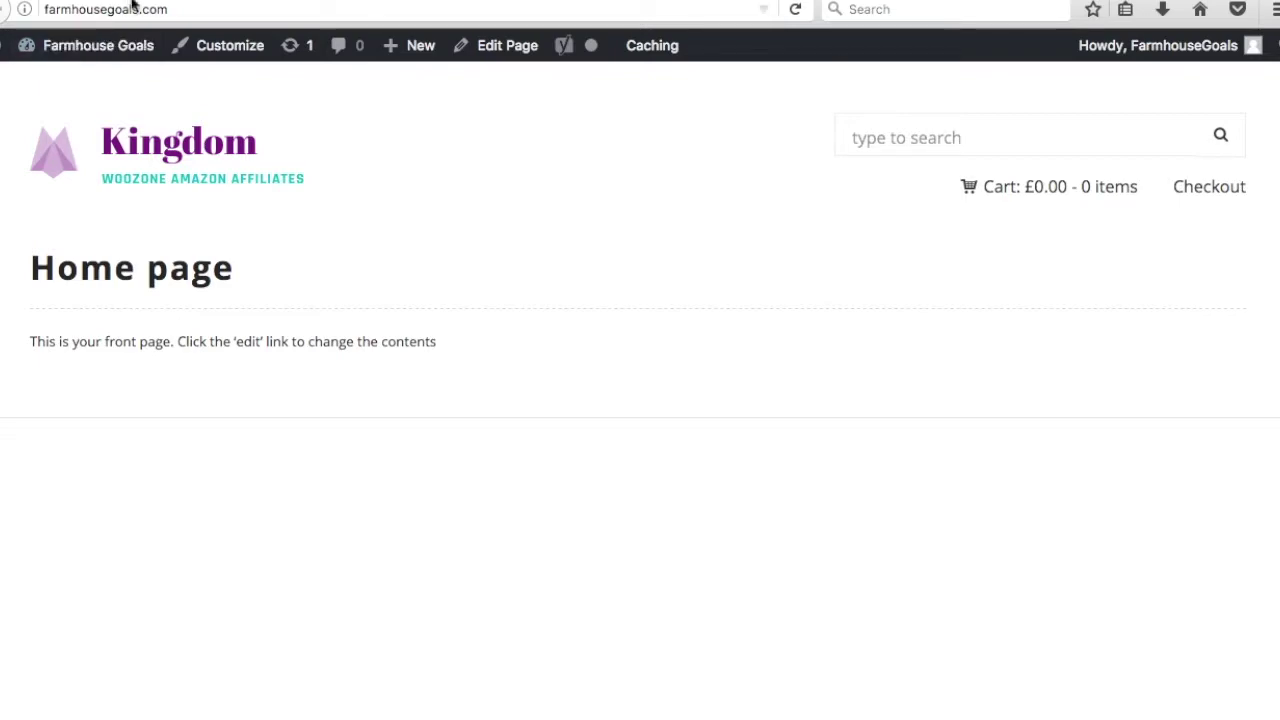
pyautogui.click(106, 55)
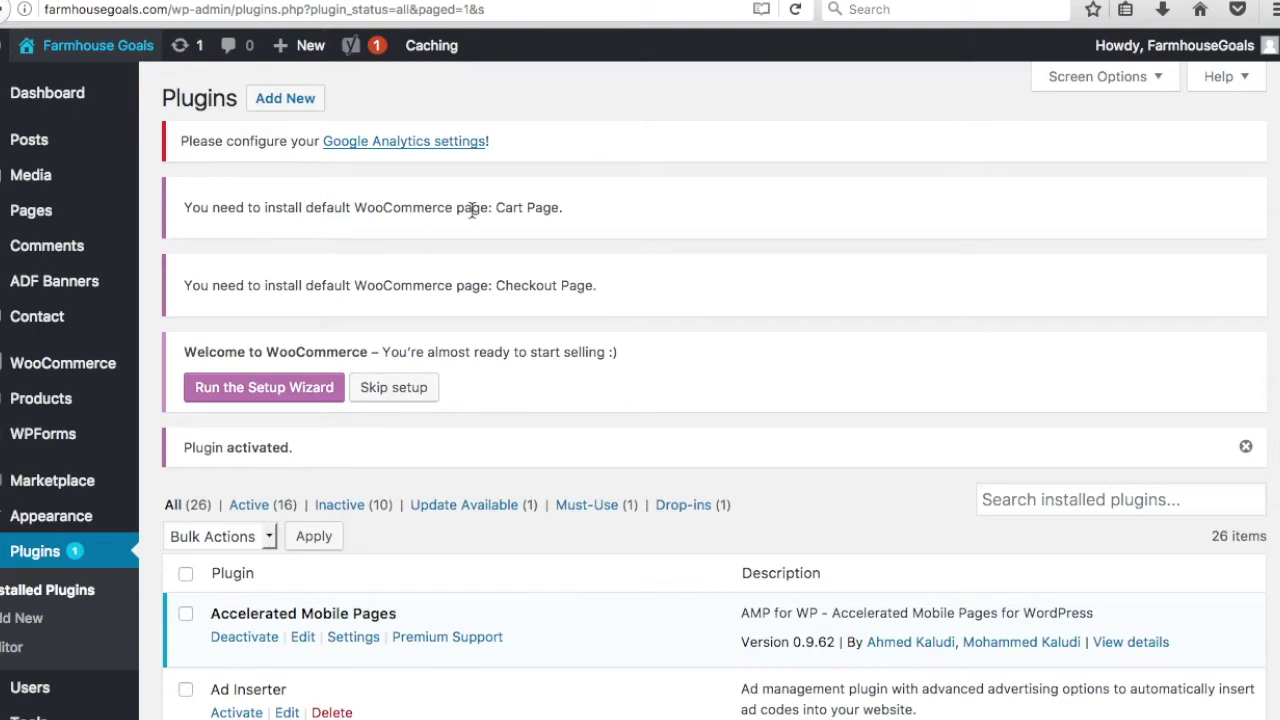
# - Run the WooCommerce setup wizard and accept the creation of the Shop, Cart, Checkout and My account pages
pyautogui.click(283, 390)
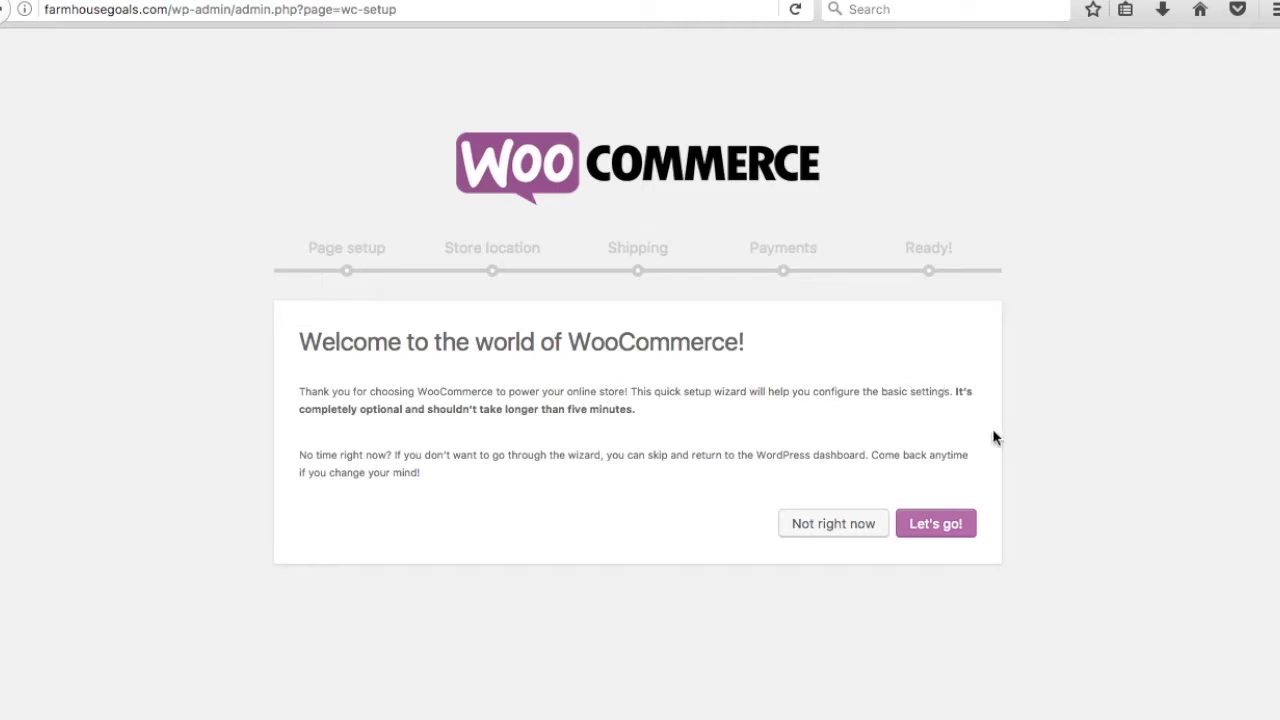
pyautogui.click(968, 527)
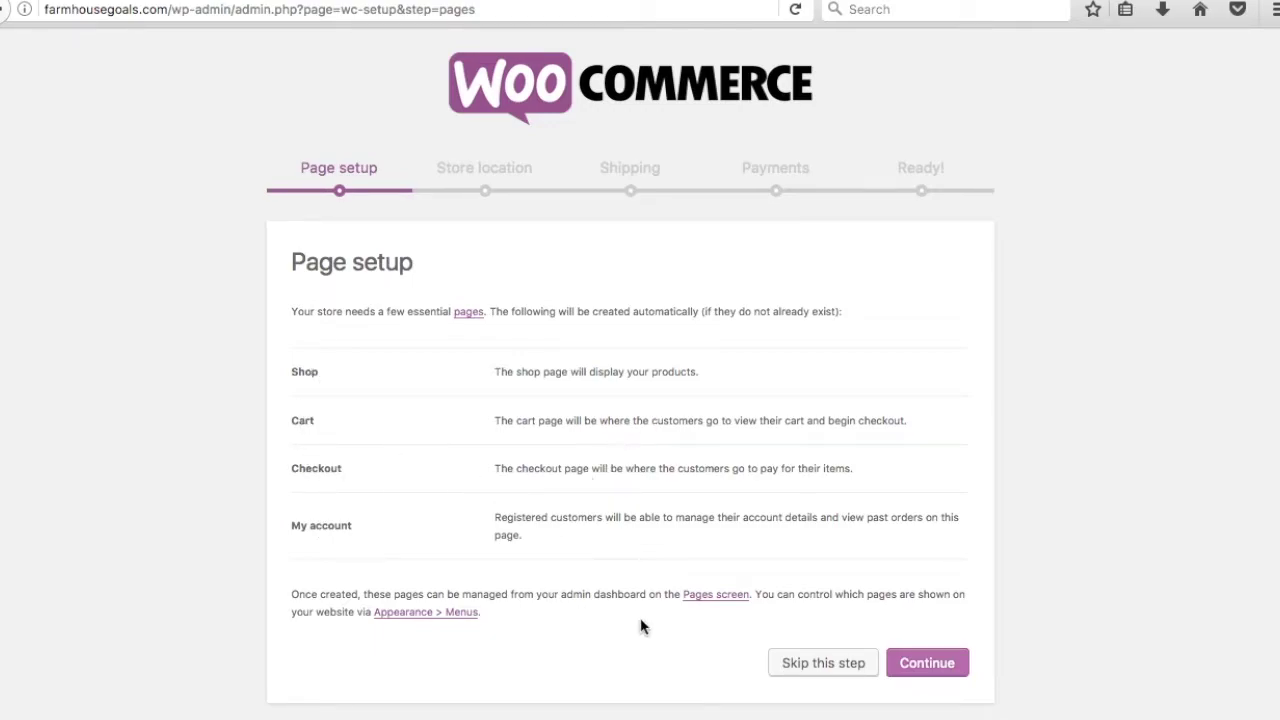
pyautogui.click(932, 665)
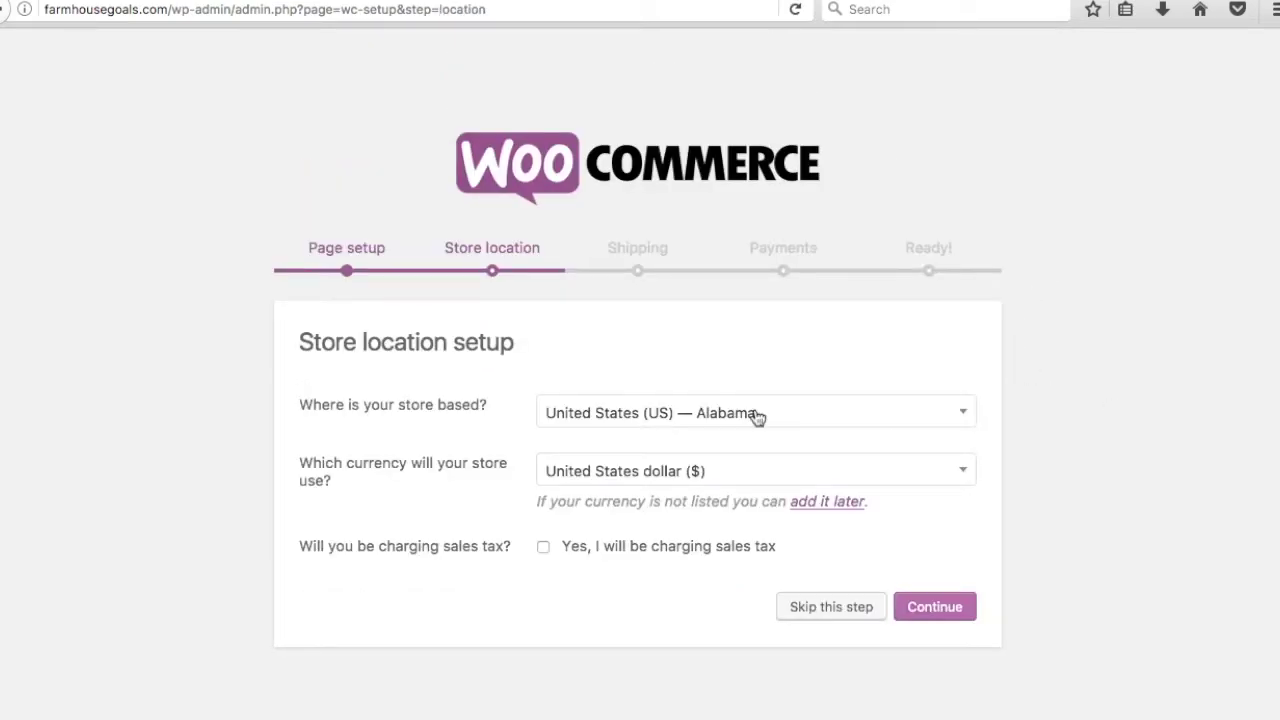
# - Set the store location to United States (US) — South Carolina, keep US dollars and no sales tax, and continue
pyautogui.click(864, 418)
pyautogui.scroll(-1, 812, 565)
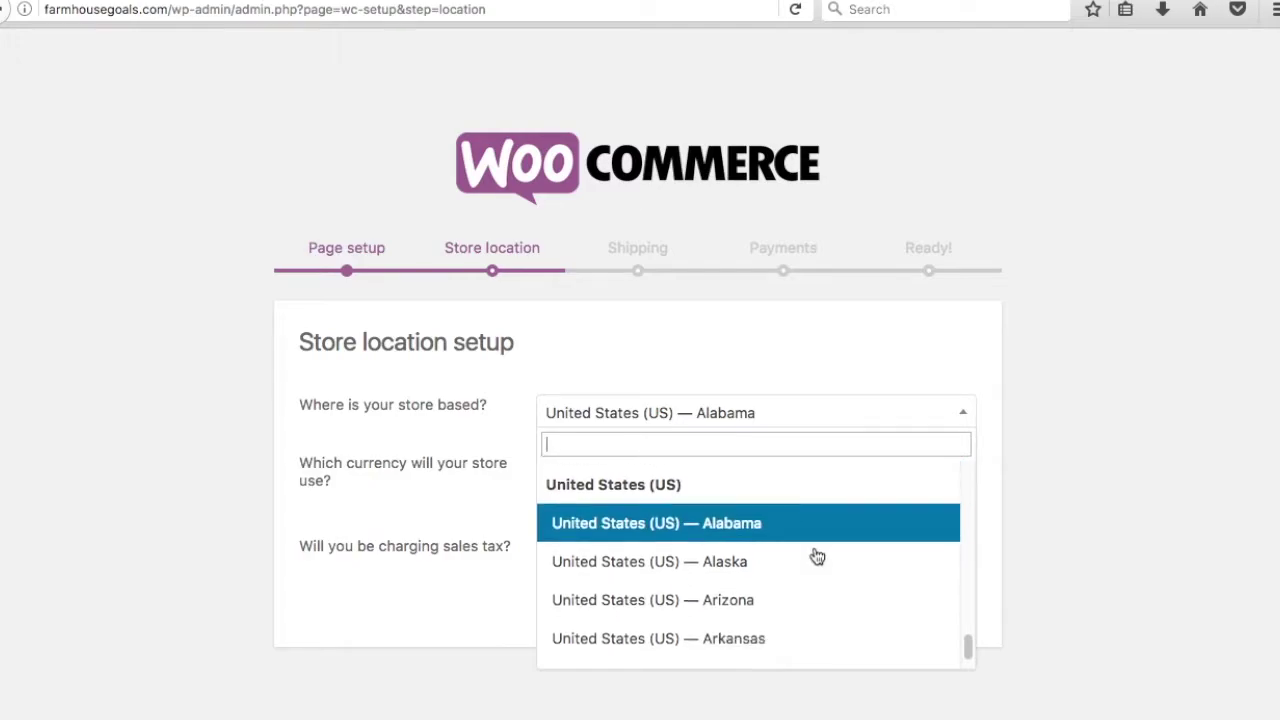
pyautogui.scroll(-10, 817, 557)
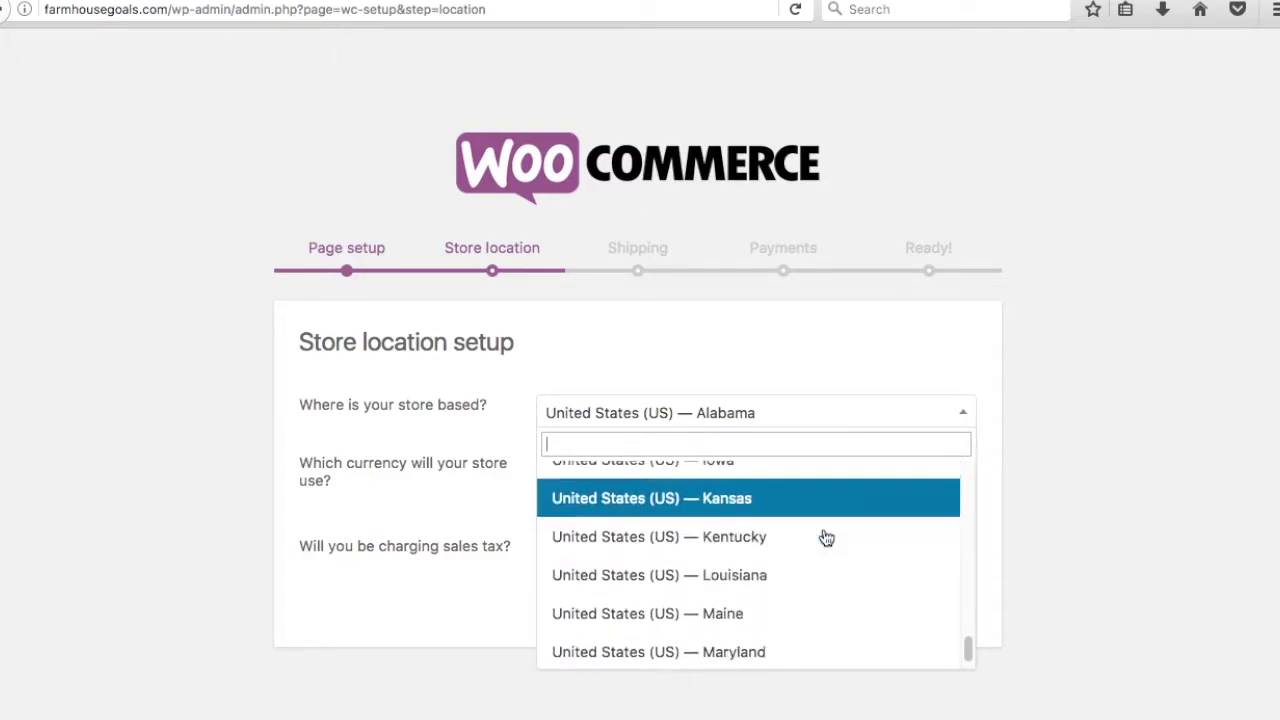
pyautogui.scroll(-12, 826, 538)
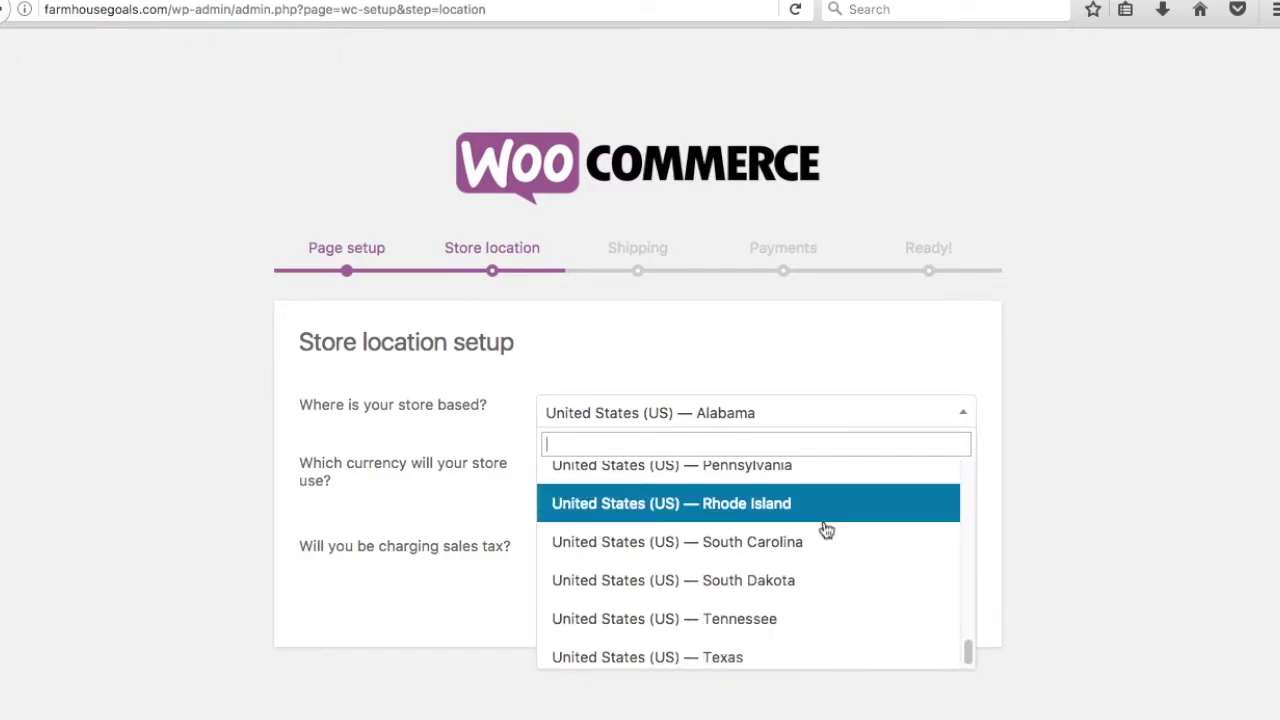
pyautogui.click(820, 542)
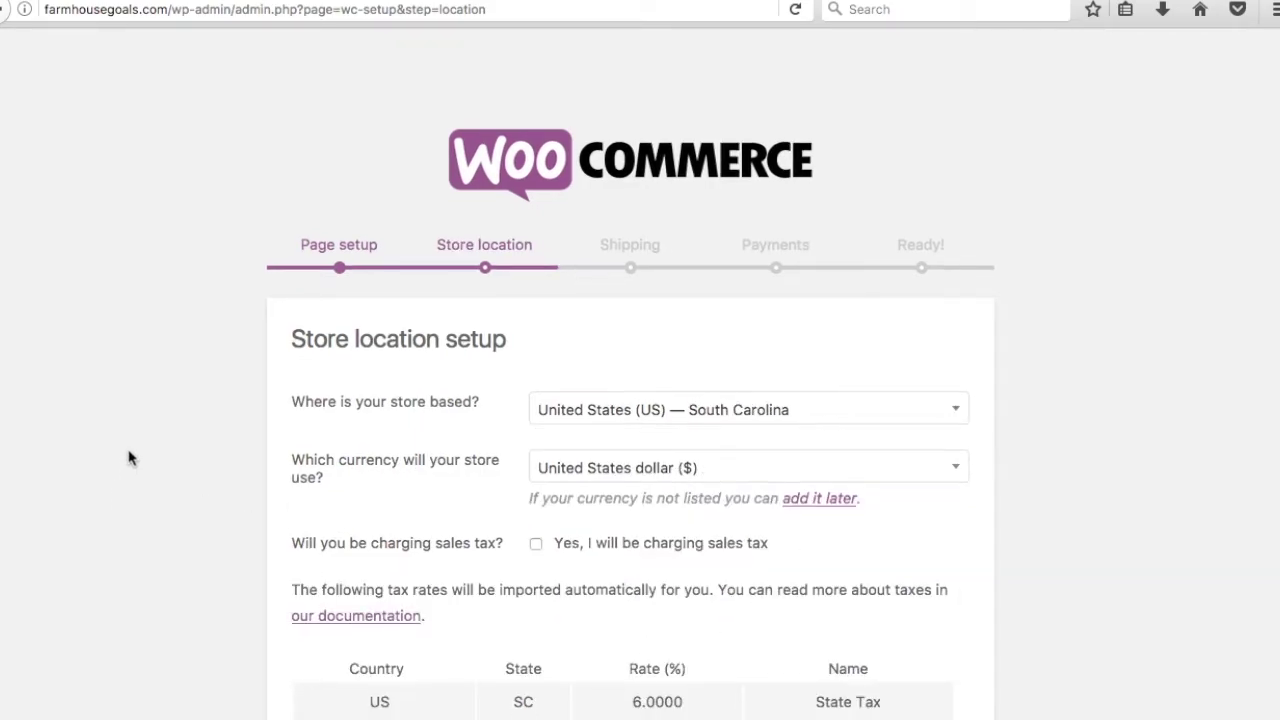
pyautogui.scroll(-3, 120, 460)
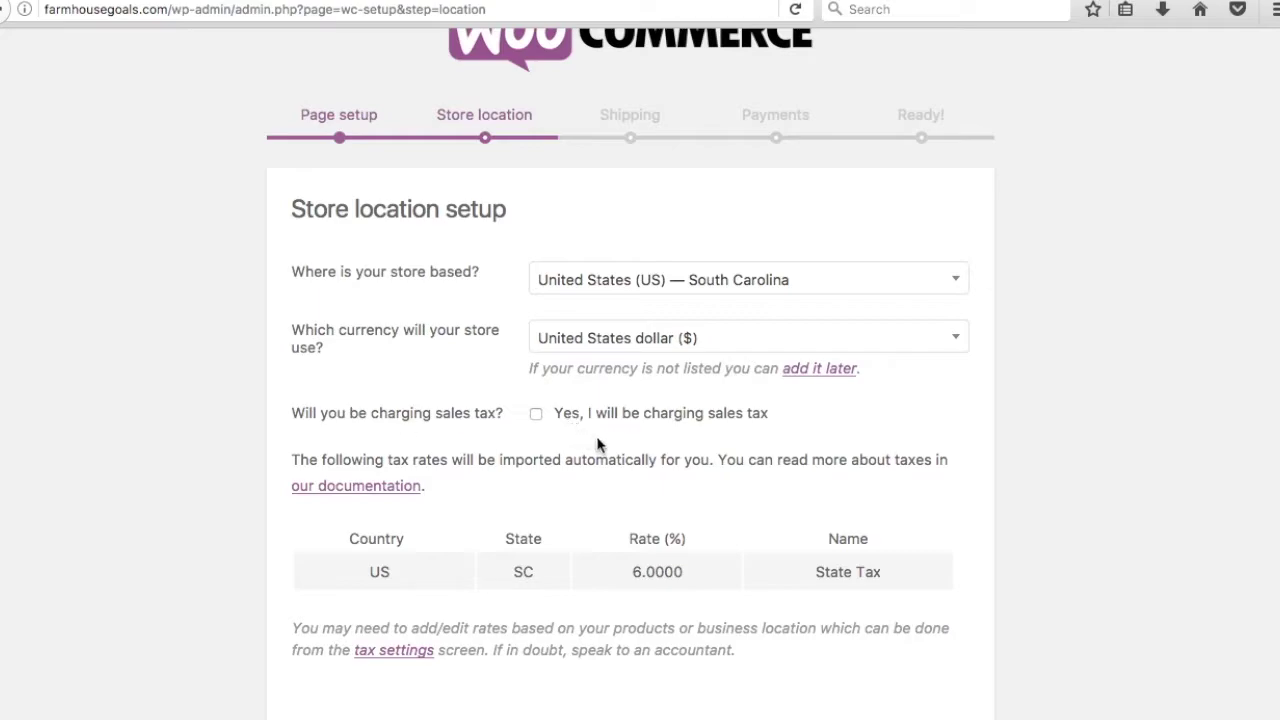
pyautogui.scroll(-2, 1081, 480)
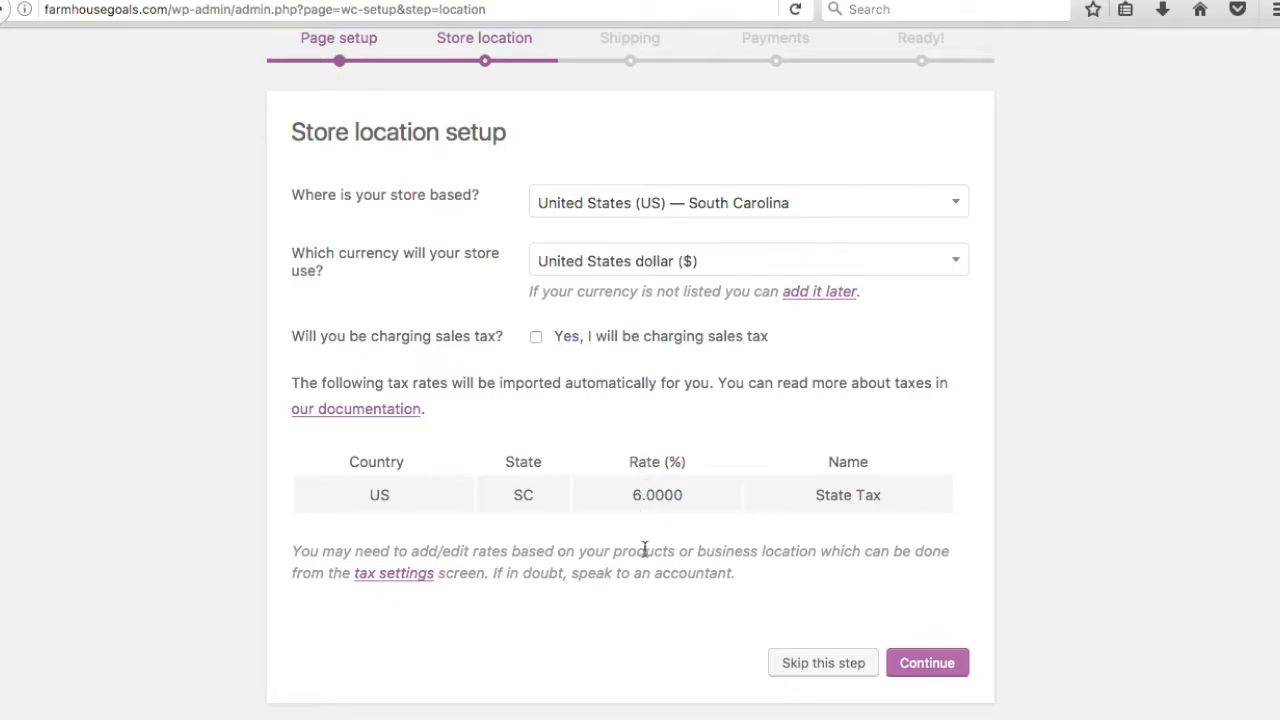
pyautogui.click(924, 667)
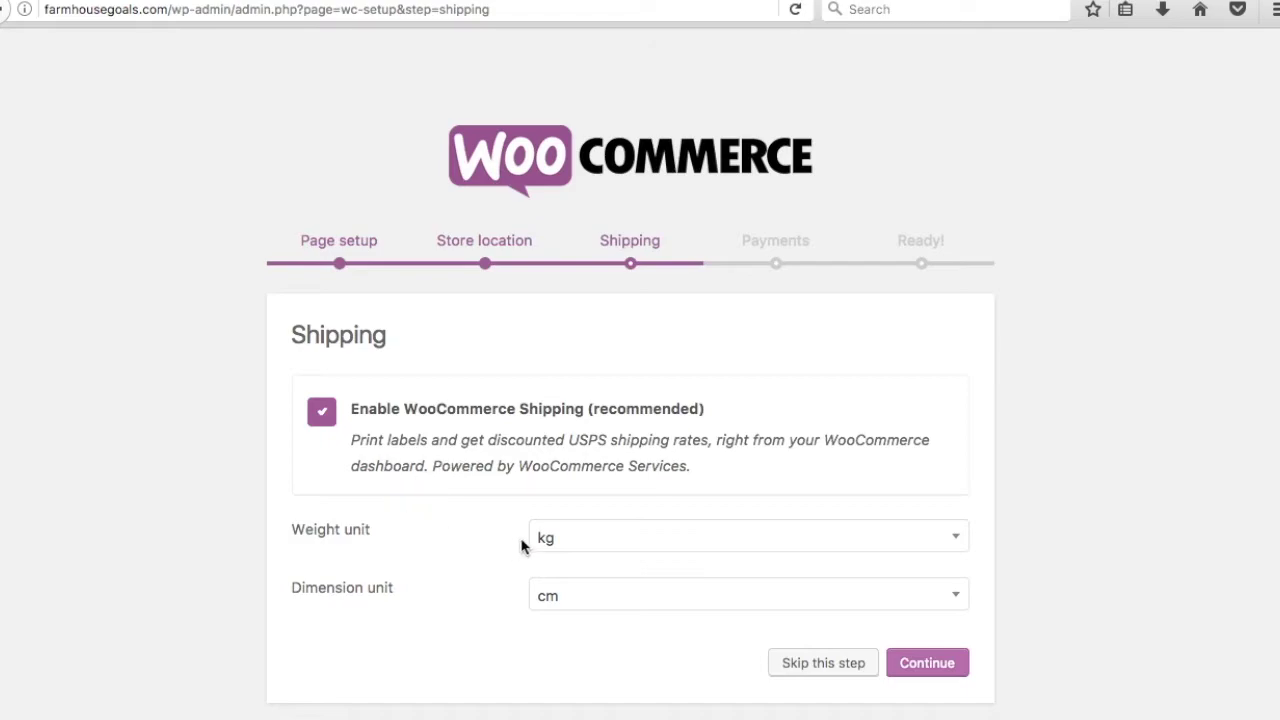
# - Keep WooCommerce Shipping enabled with kg and cm as the weight and dimension units, and continue to payments
pyautogui.click(589, 550)
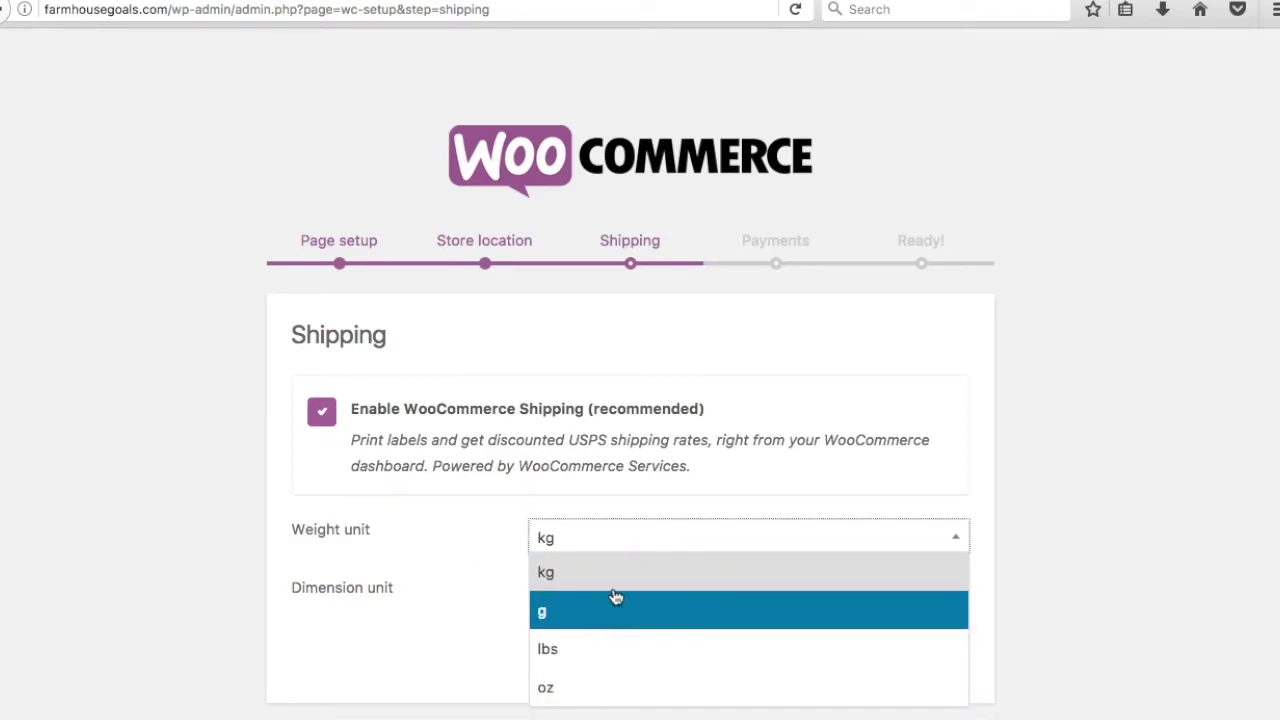
pyautogui.click(1054, 530)
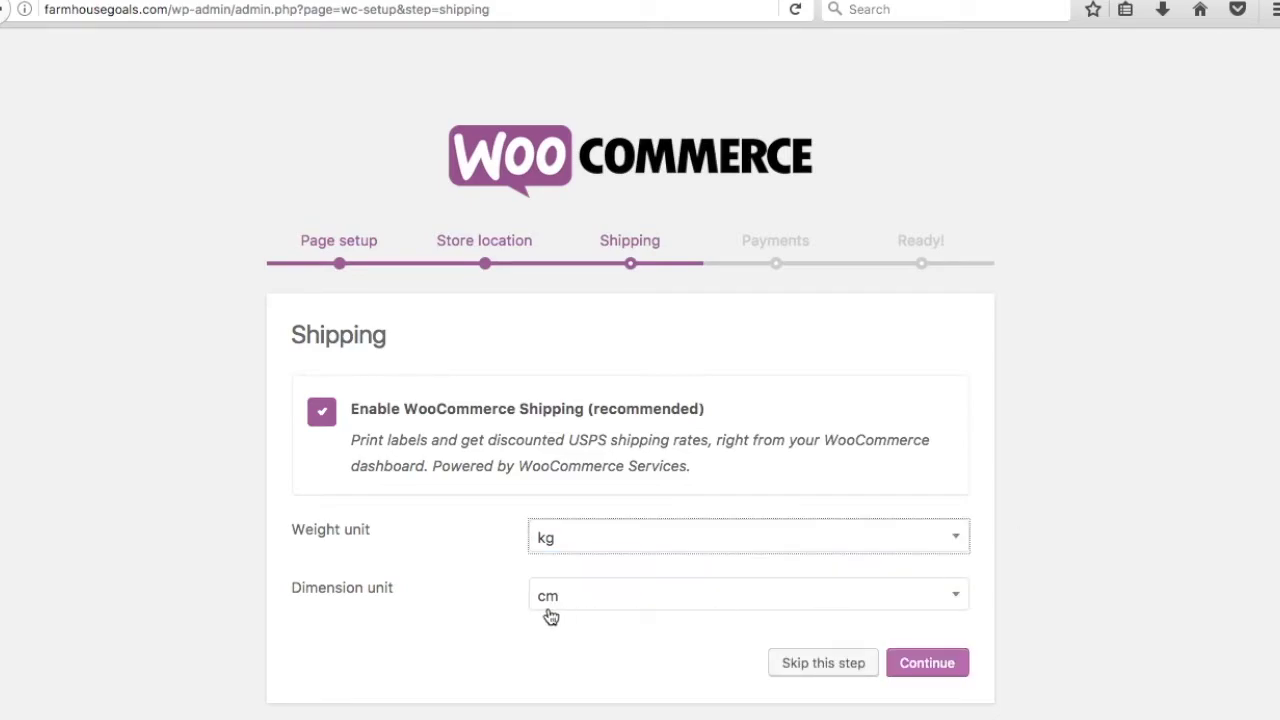
pyautogui.click(933, 665)
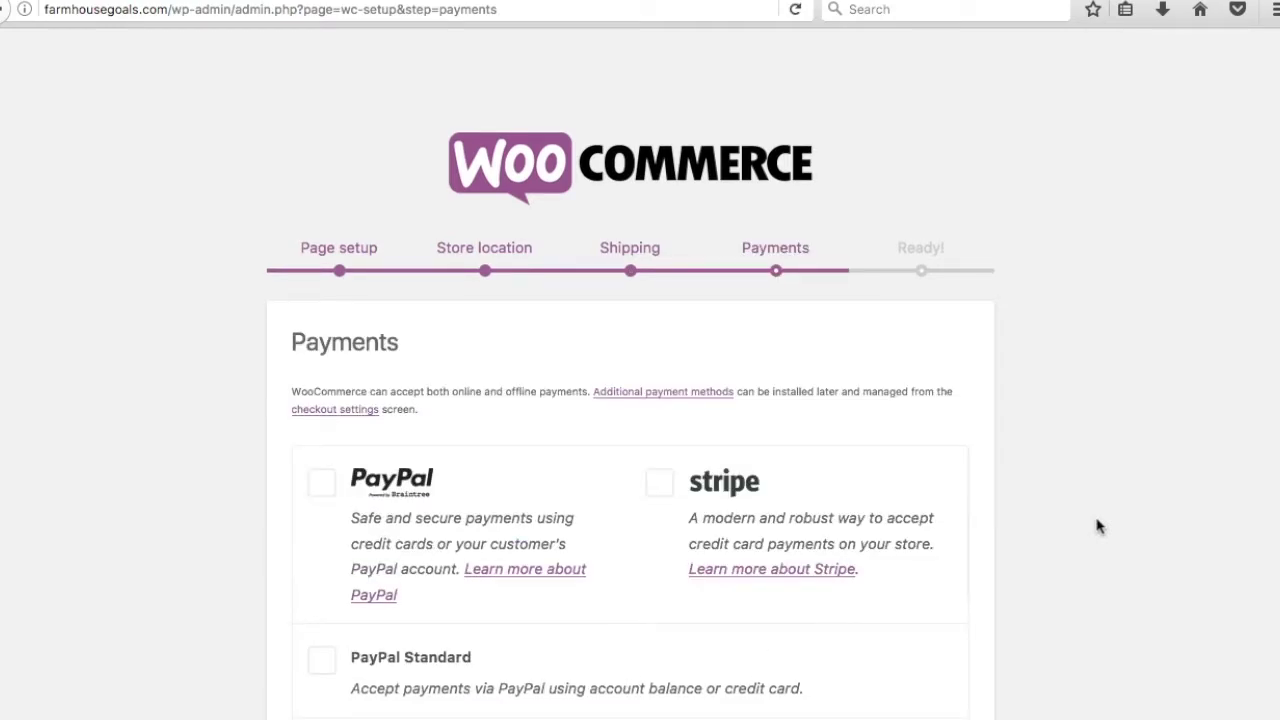
# - Skip the payment methods setup and allow WooCommerce to collect diagnostic data and usage information
pyautogui.scroll(-5, 1043, 506)
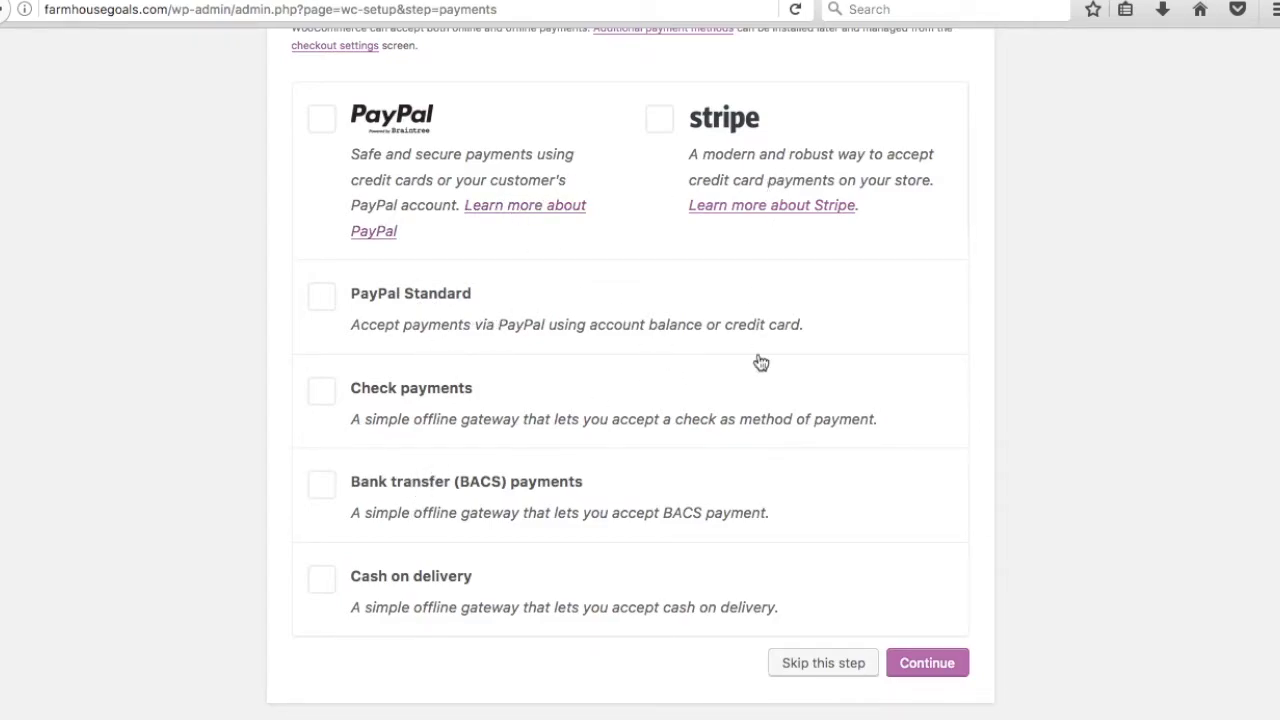
pyautogui.click(840, 668)
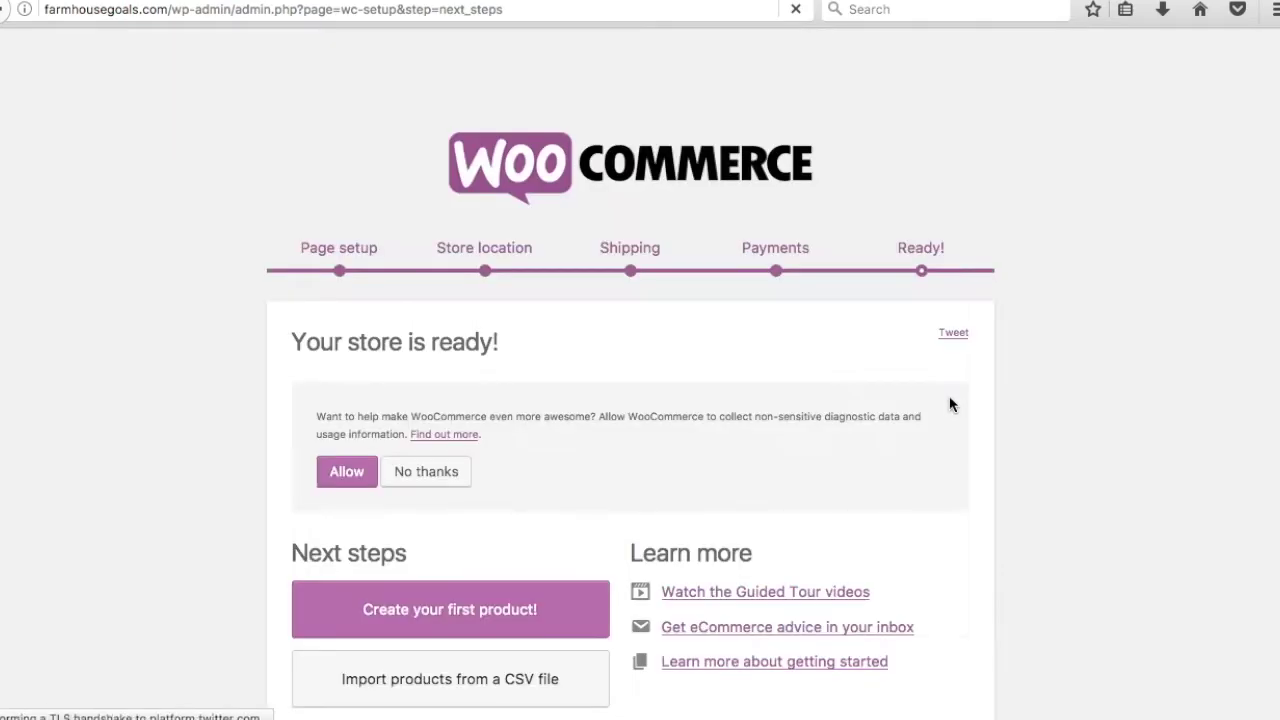
pyautogui.scroll(-2, 1040, 428)
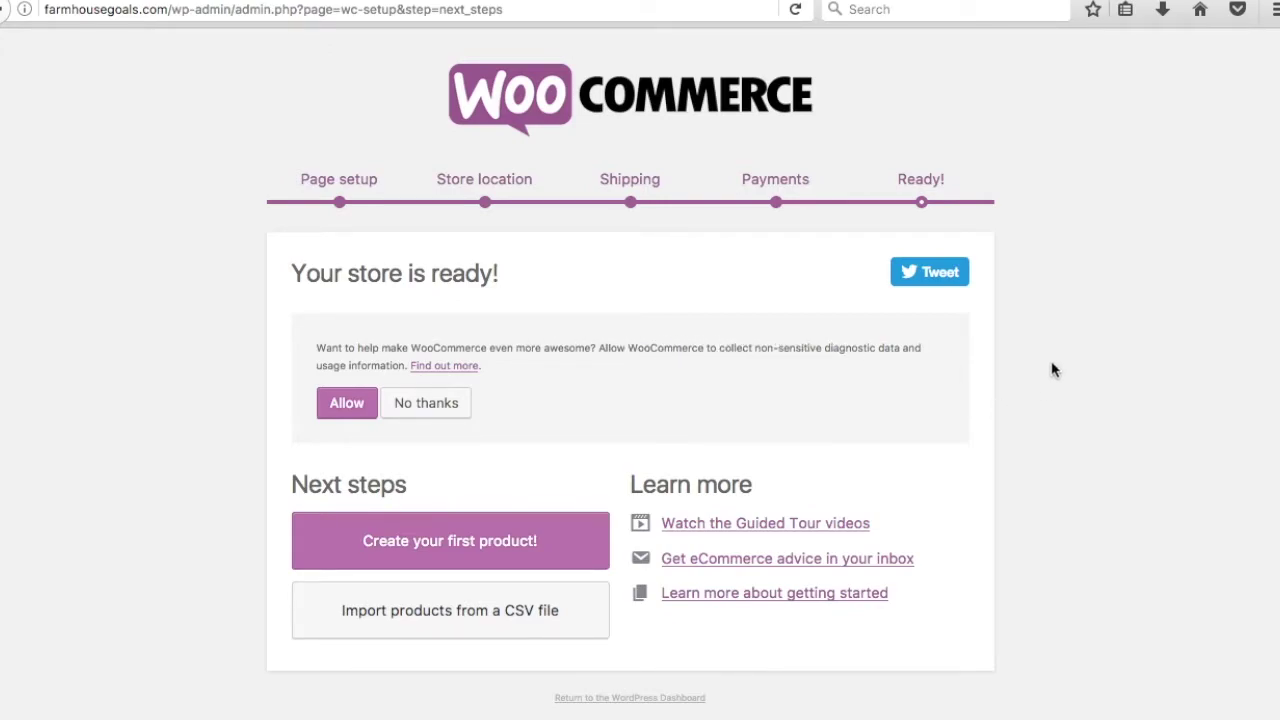
pyautogui.click(322, 414)
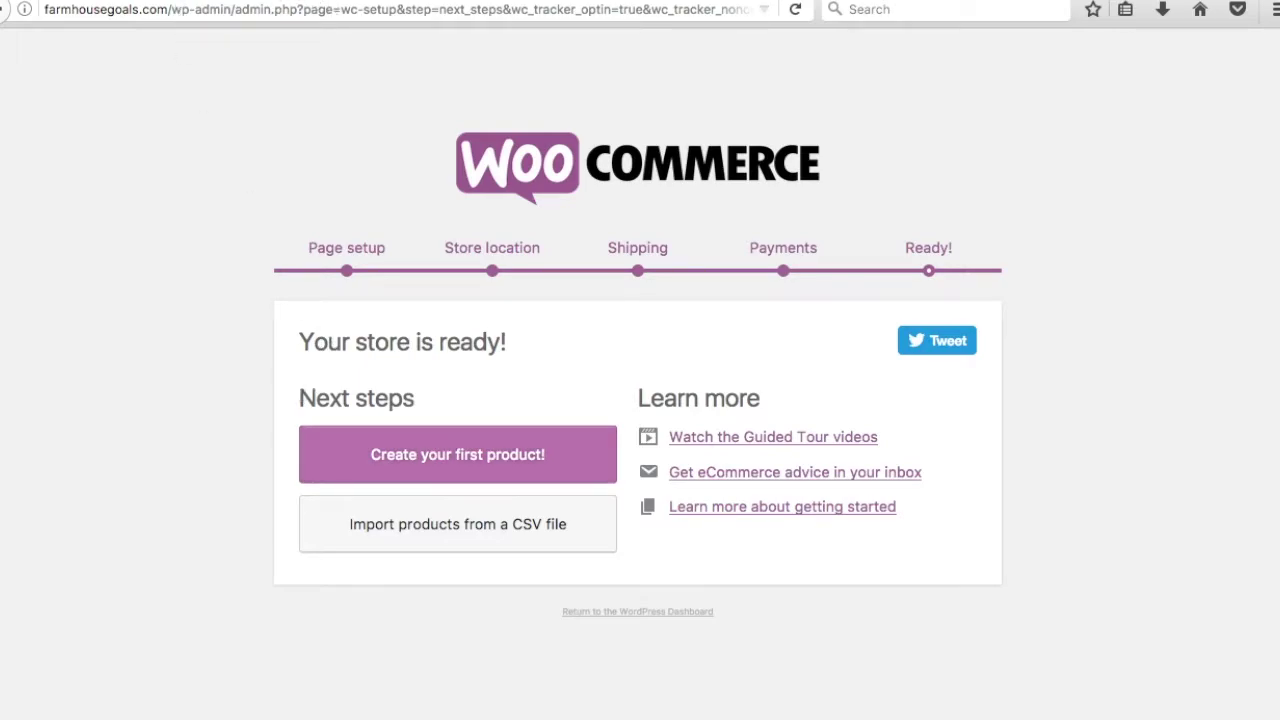
# - Leave the setup wizard for the WordPress dashboard at farmhousegoals.com/wp-admin/
pyautogui.moveTo(236, 9); pyautogui.dragTo(923, 27)
pyautogui.press('BackSpace')
pyautogui.press('Return')
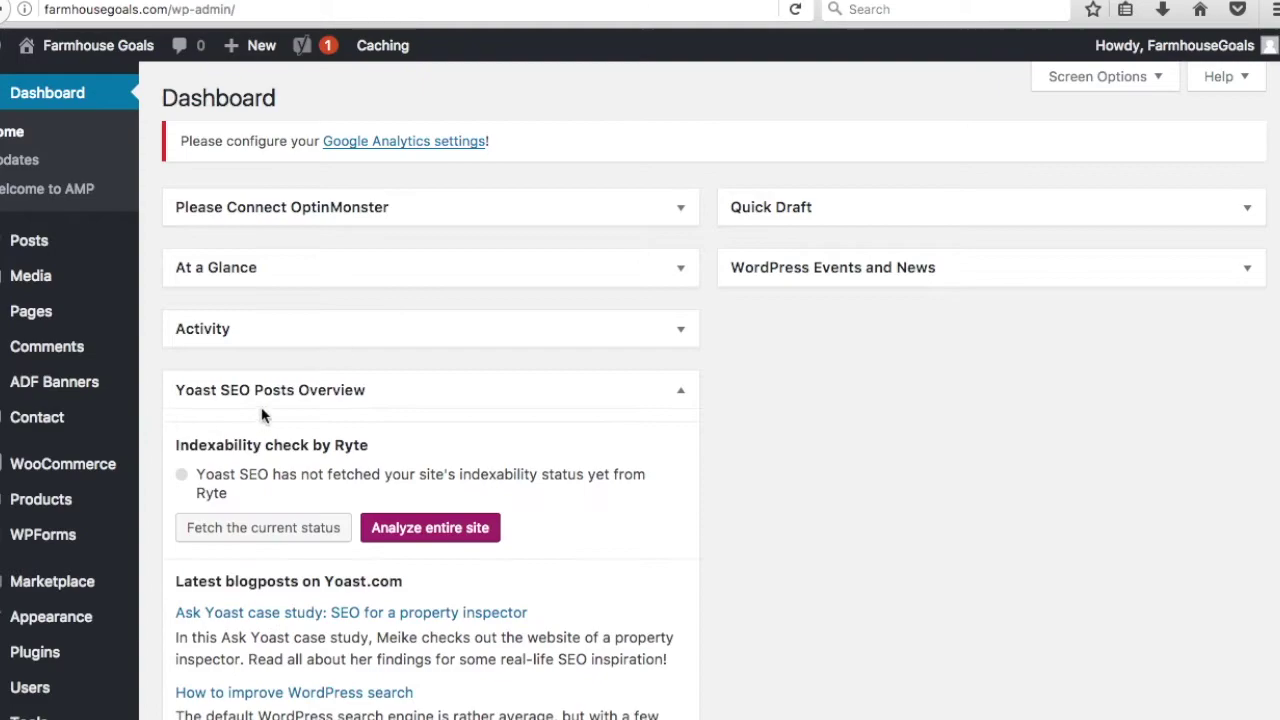
# - Open the WooZone plugin's dashboard and bring up its item purchase code activation form
pyautogui.moveTo(50, 466)
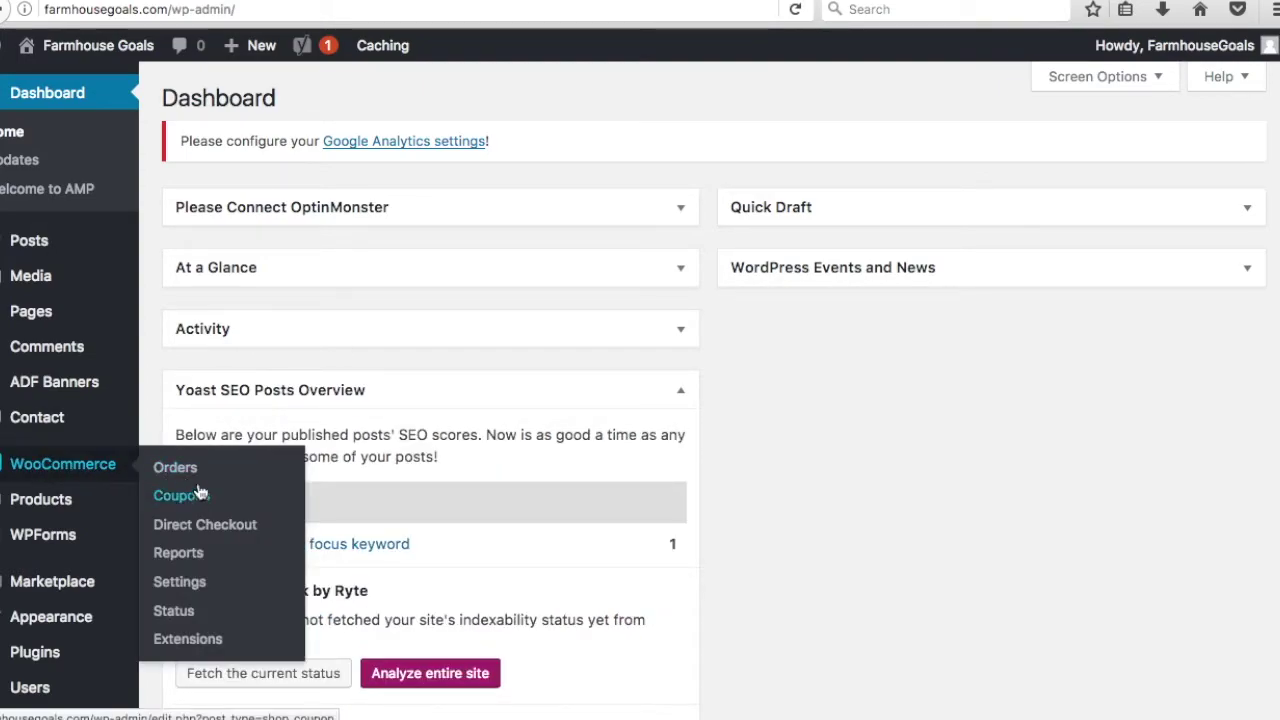
pyautogui.scroll(-5, 128, 516)
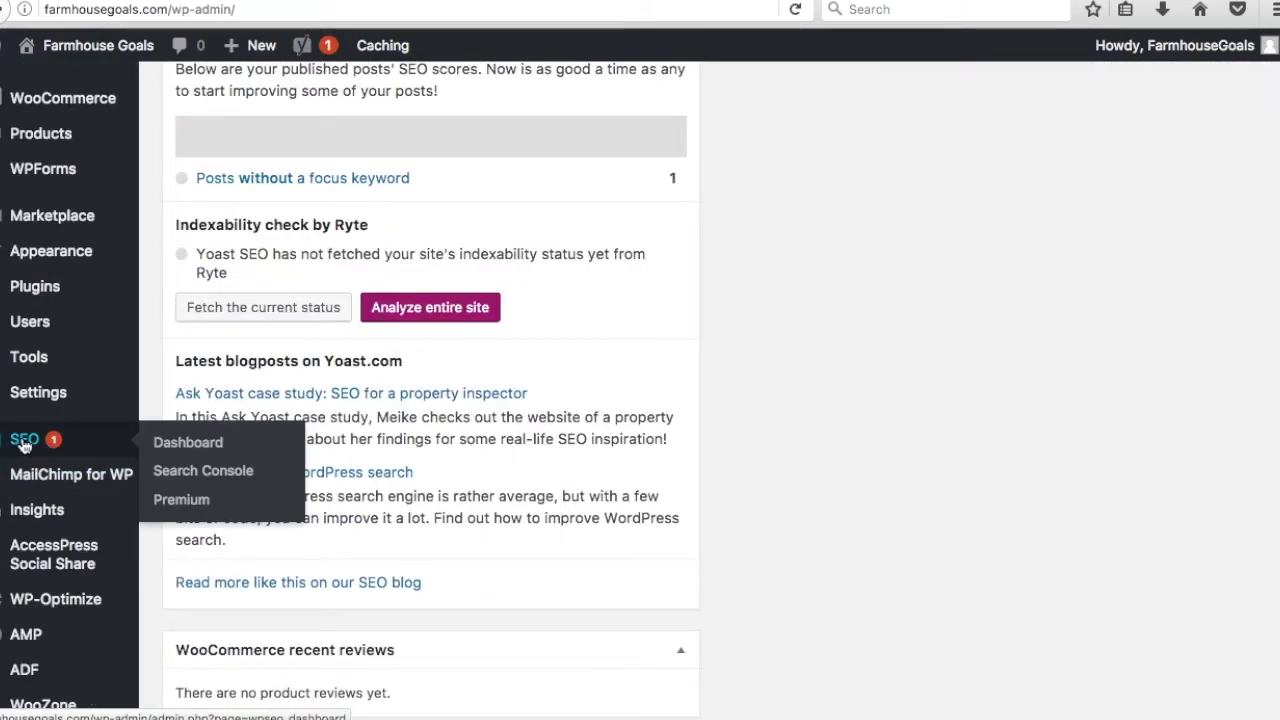
pyautogui.scroll(-3, 84, 453)
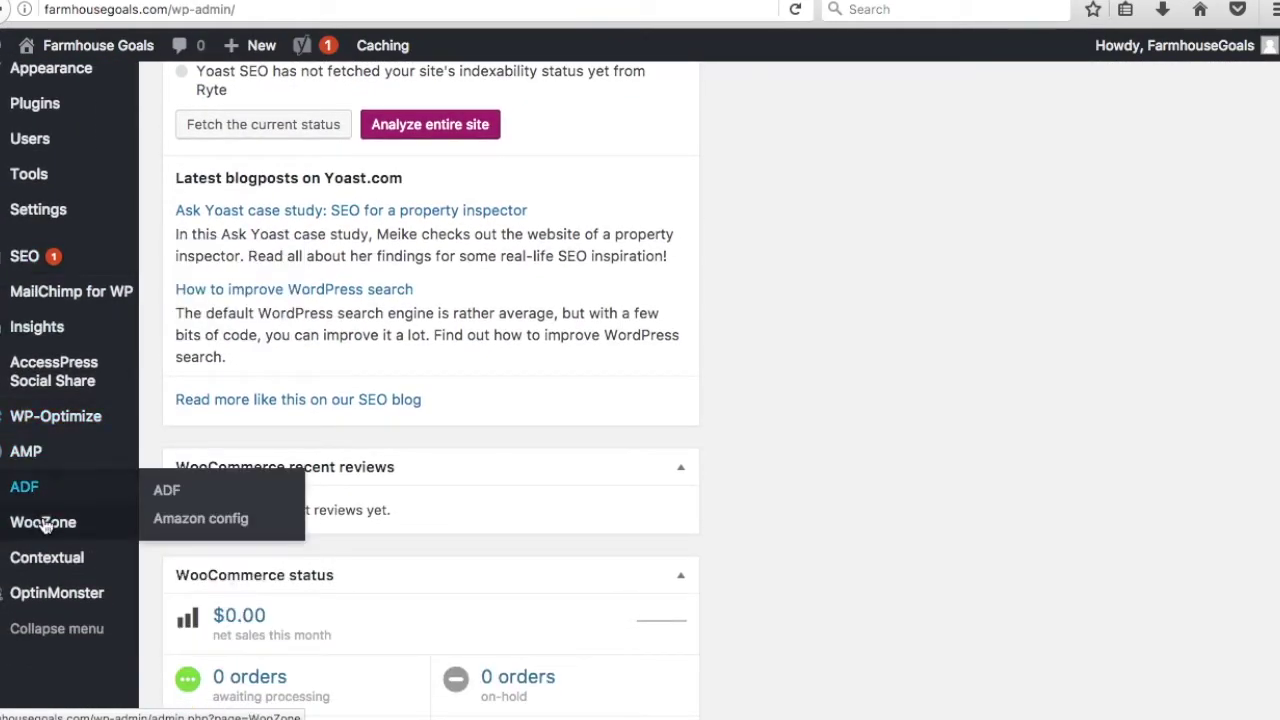
pyautogui.moveTo(46, 522)
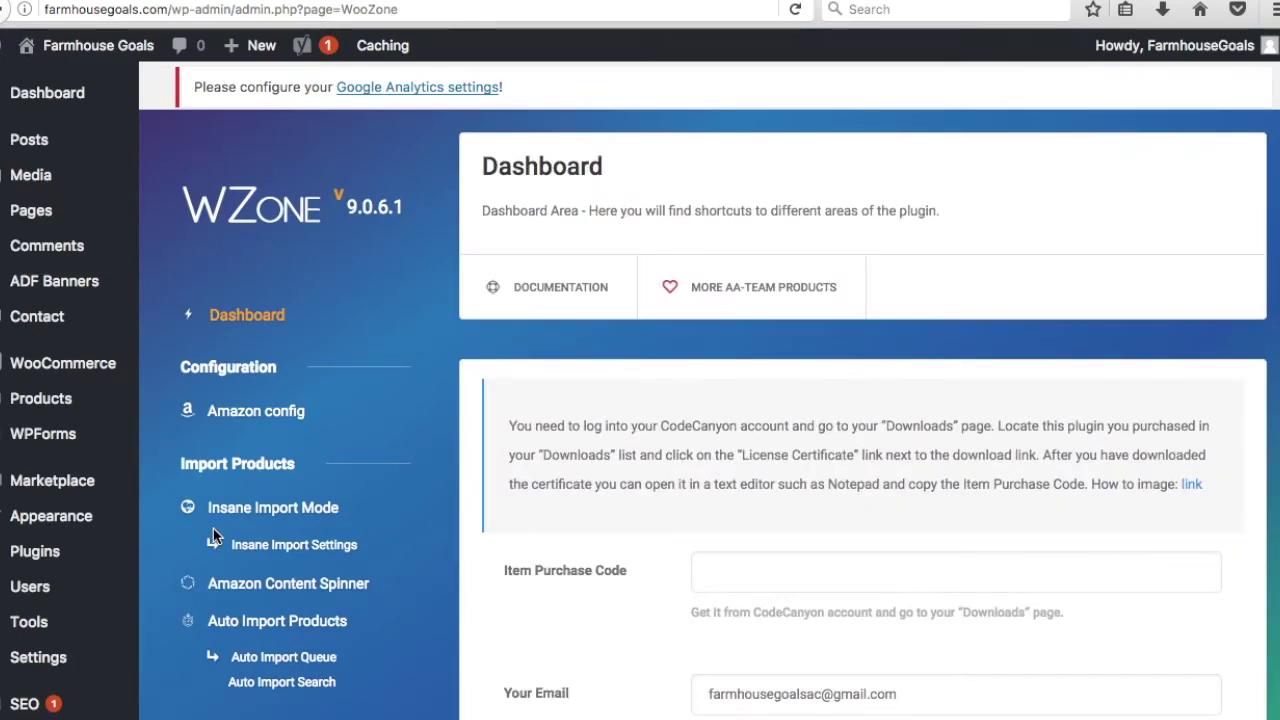
pyautogui.scroll(-3, 600, 420)
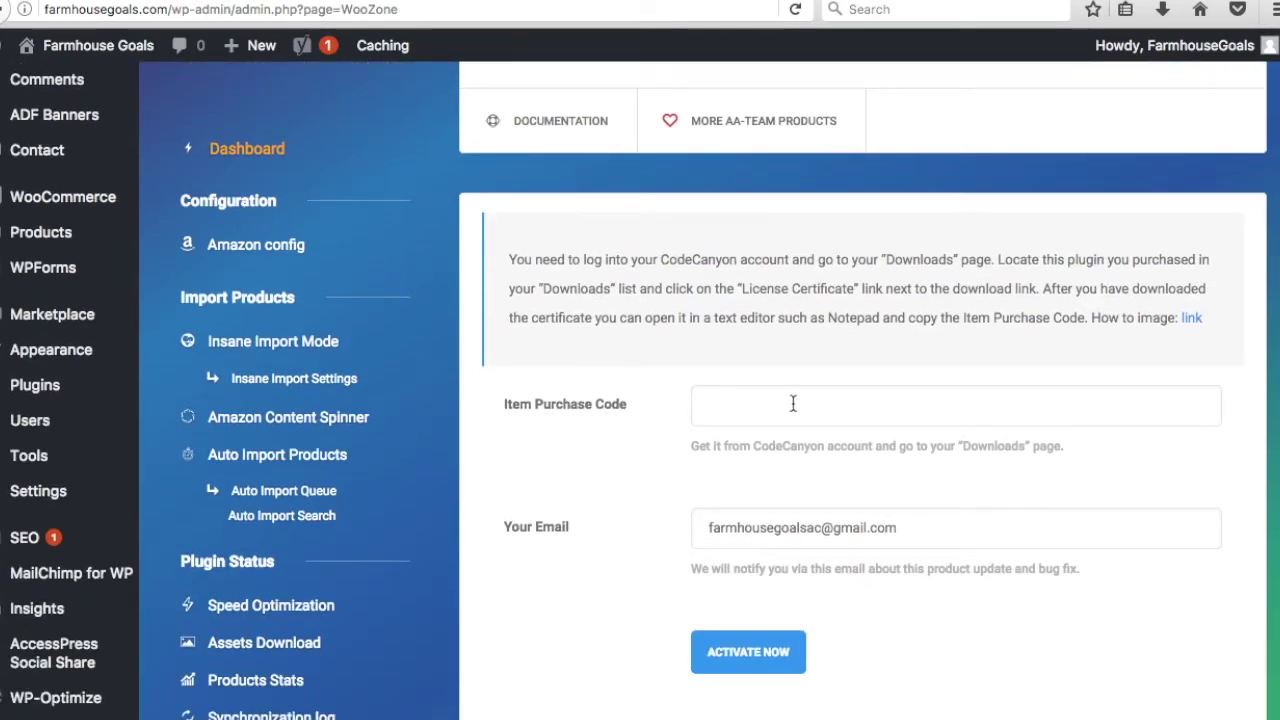
# - Download the text version of the WooZone licence certificate and purchase code from the CodeCanyon downloads page
pyautogui.moveTo(690, 447); pyautogui.dragTo(1011, 460)
pyautogui.click(1008, 458)
pyautogui.moveTo(75, 273)
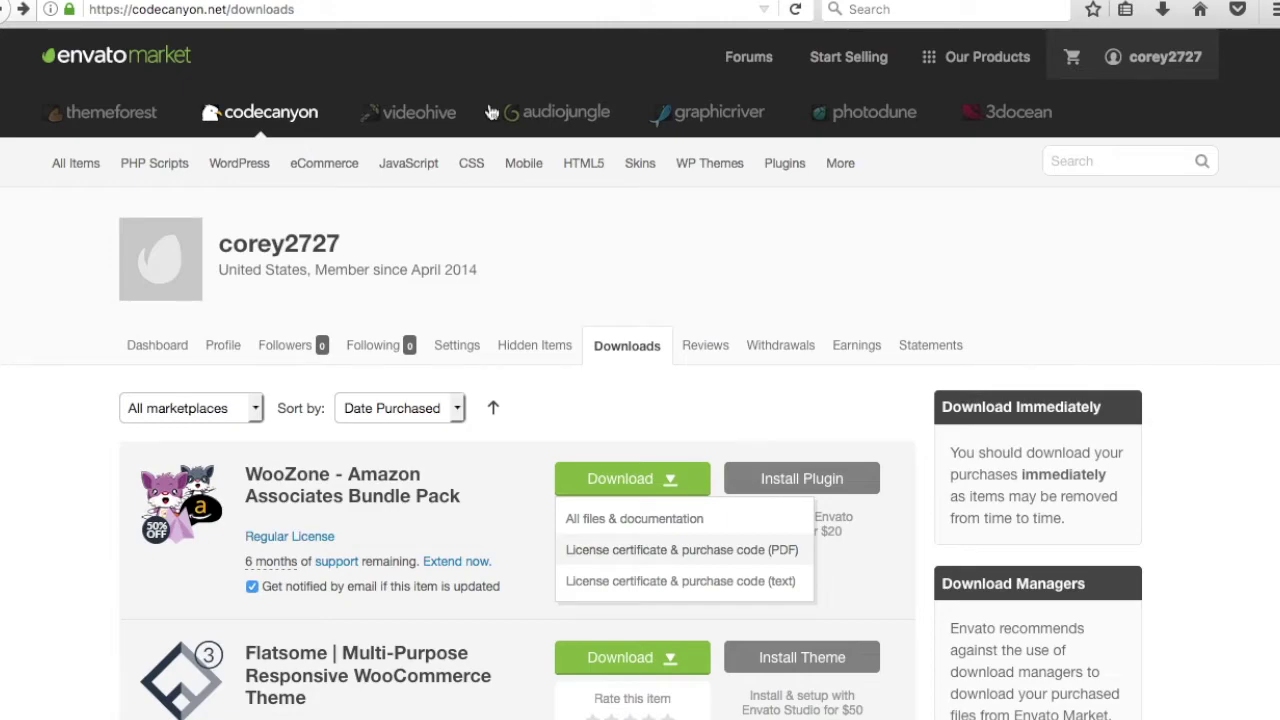
pyautogui.click(854, 274)
pyautogui.scroll(-3, 854, 274)
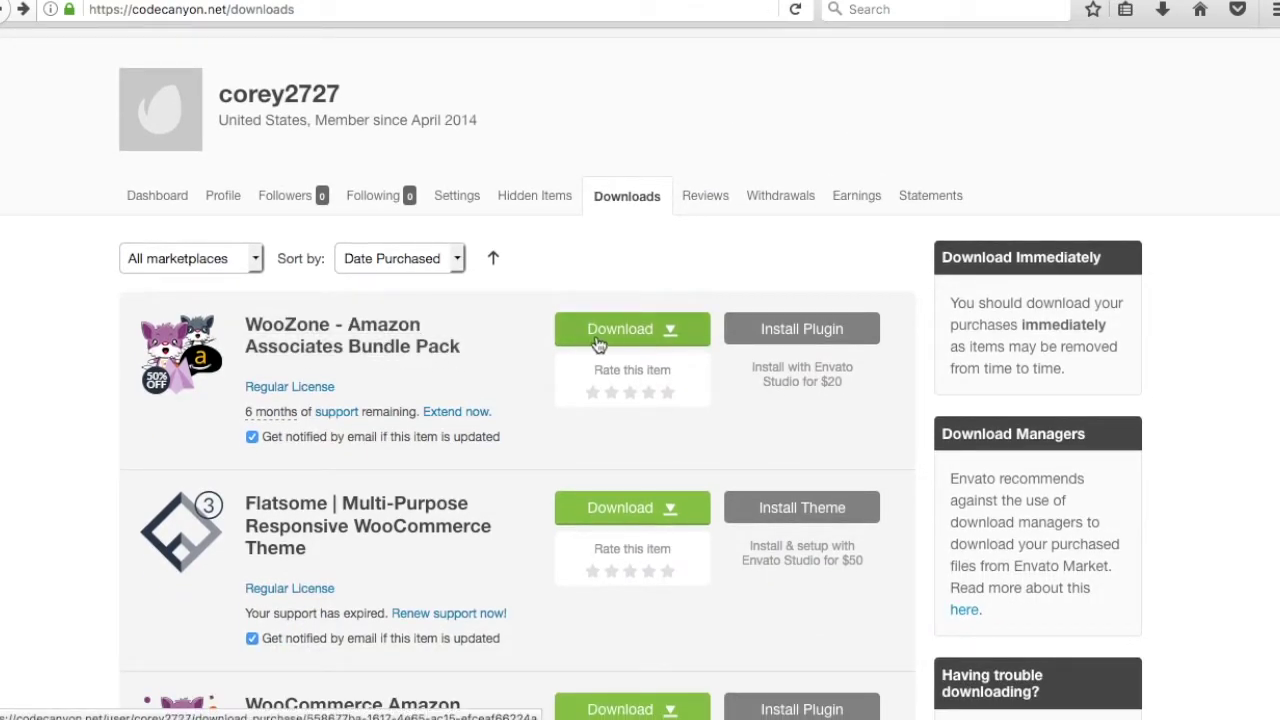
pyautogui.click(670, 340)
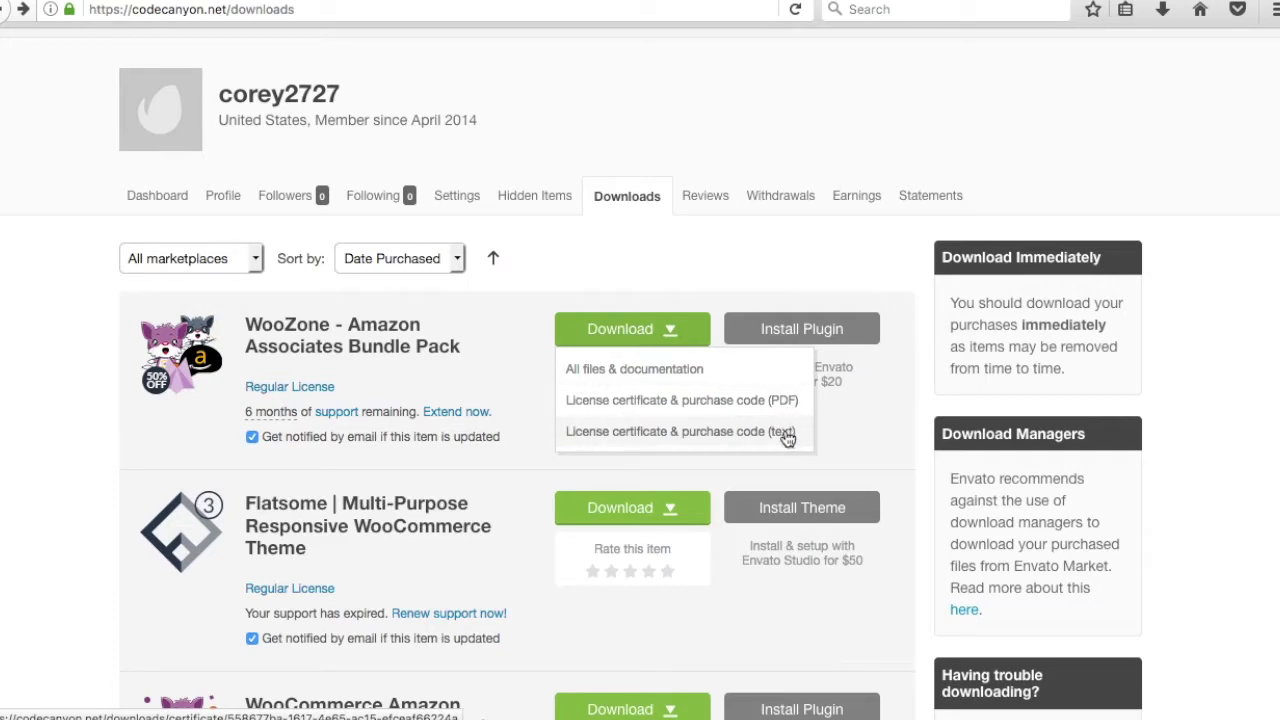
pyautogui.click(682, 441)
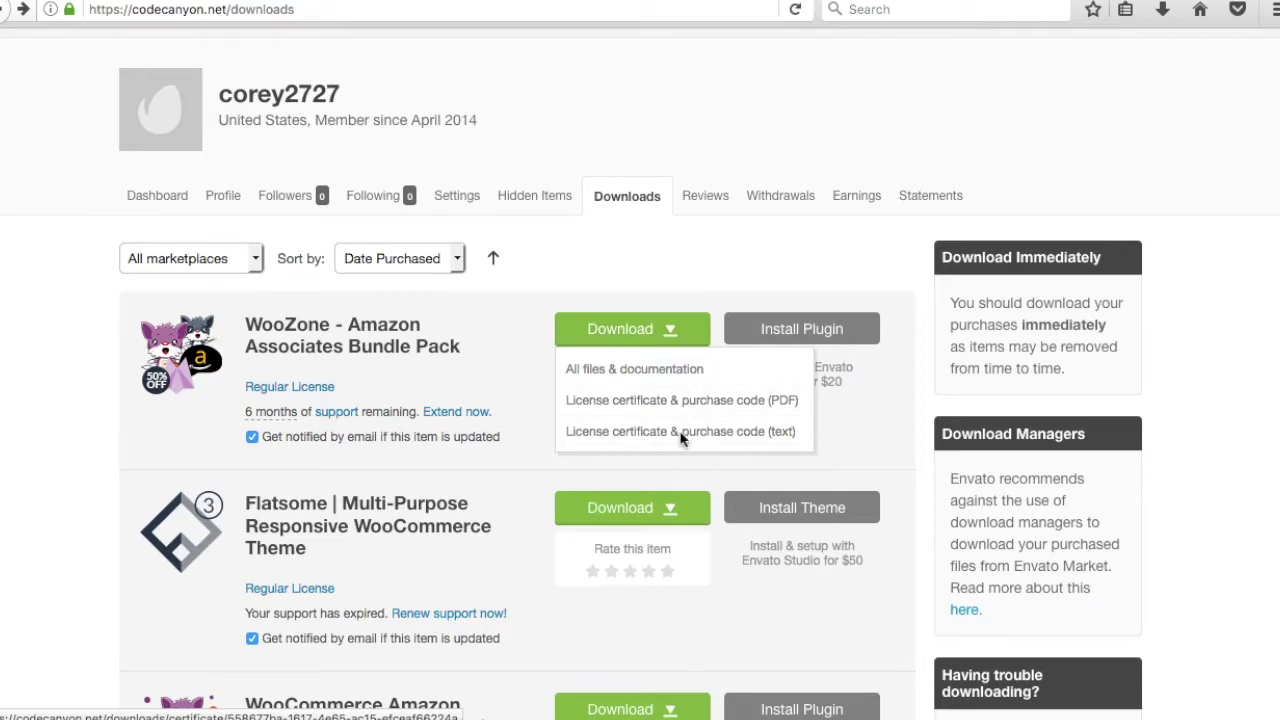
pyautogui.click(822, 474)
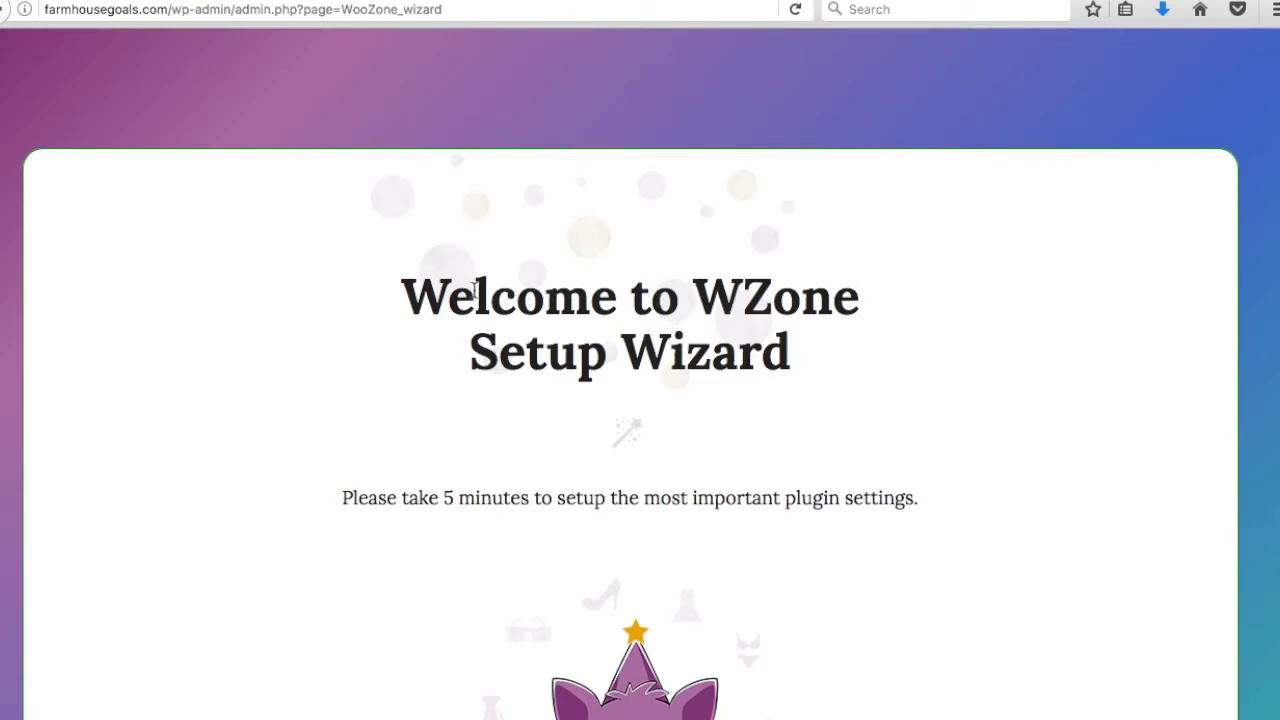
# - Start the WZone setup wizard, answering Online Store for the kind of site and Fresh Install for its state
pyautogui.scroll(-2, 926, 341)
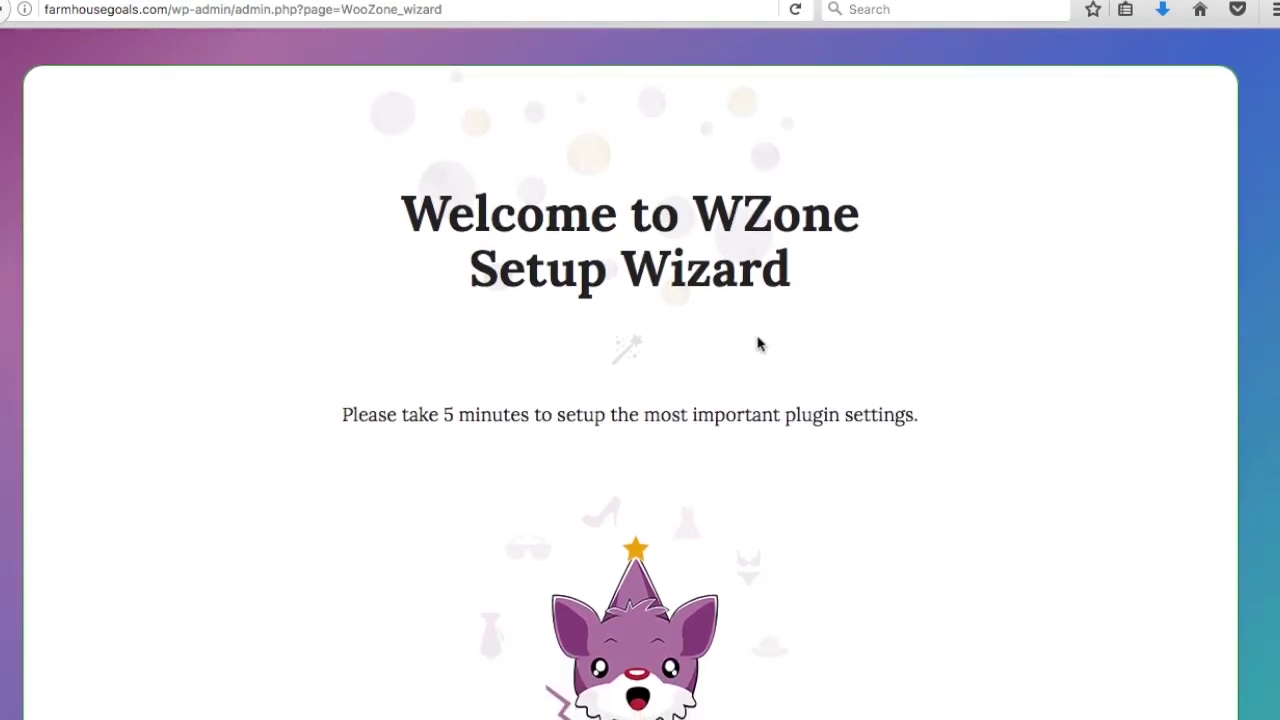
pyautogui.scroll(-5, 874, 517)
pyautogui.click(620, 499)
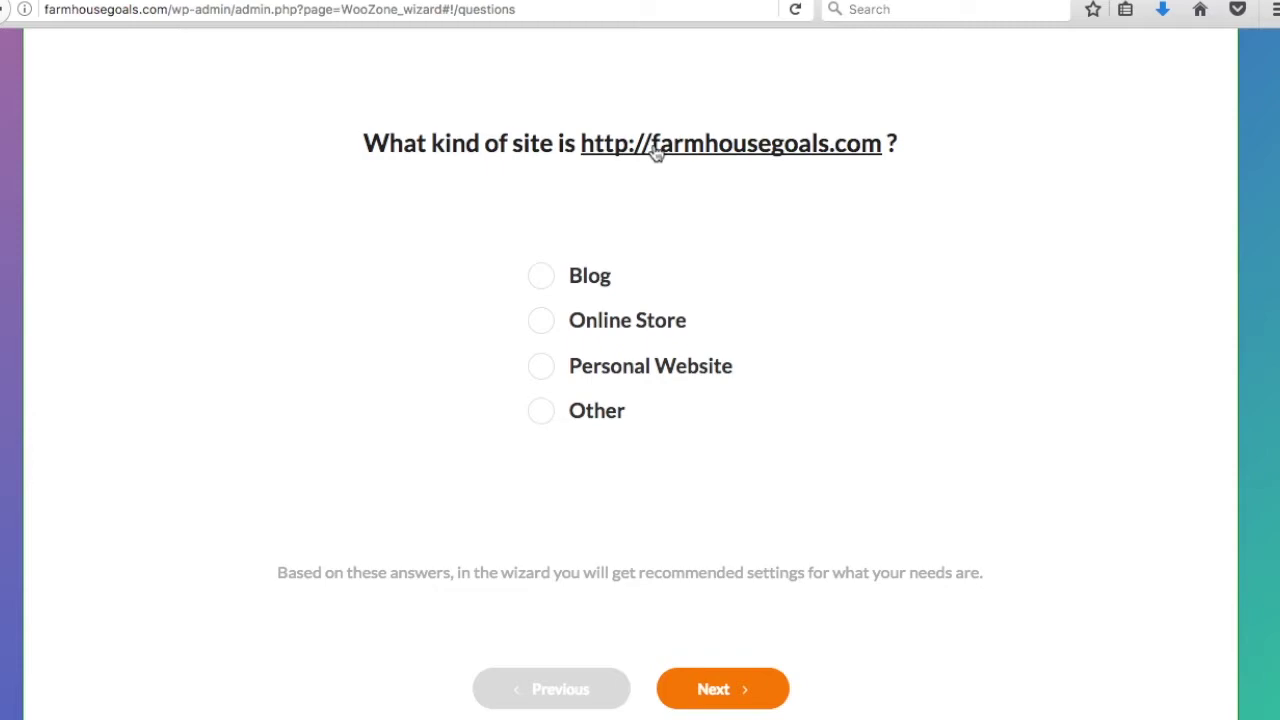
pyautogui.click(542, 325)
pyautogui.click(745, 700)
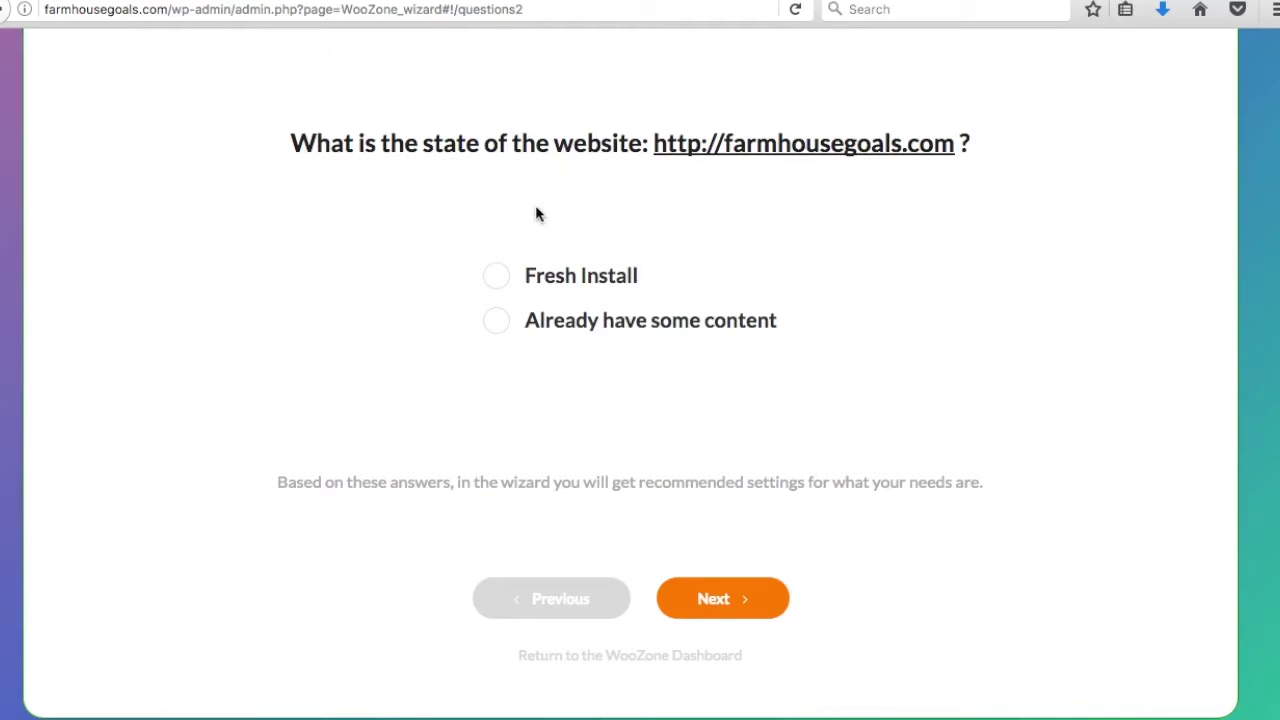
pyautogui.click(498, 276)
pyautogui.click(738, 602)
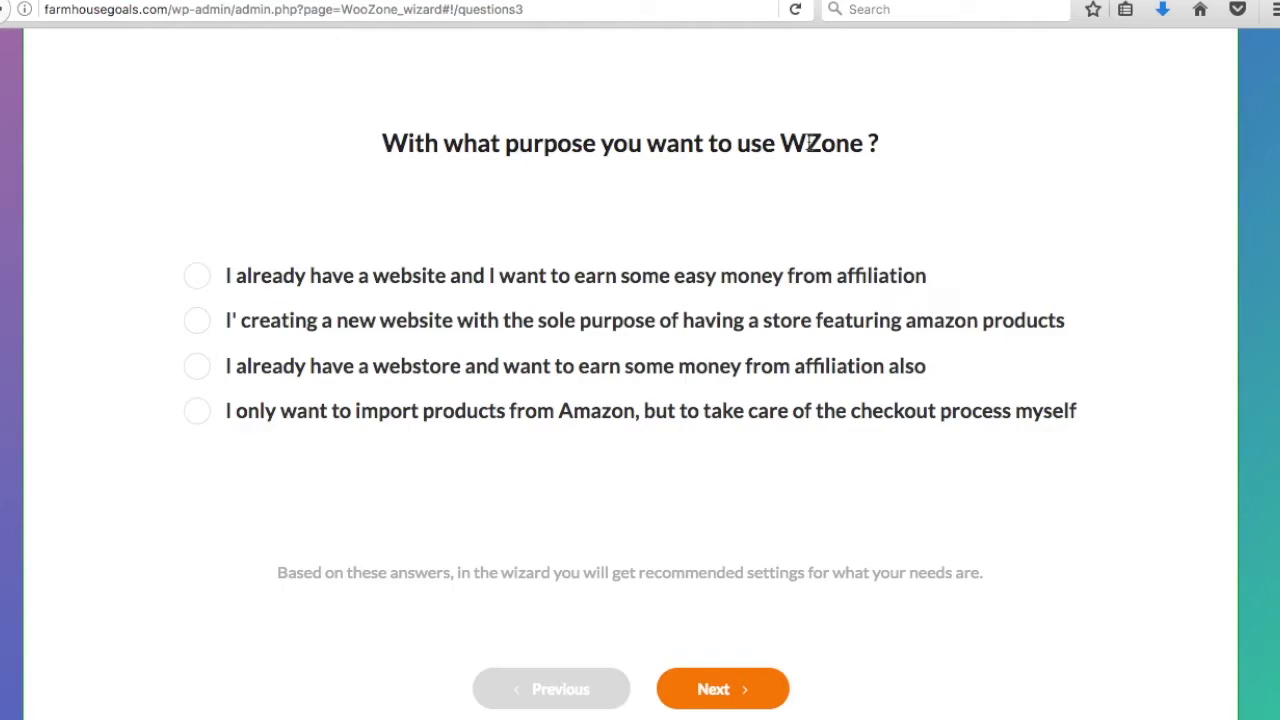
# - Choose creating a new website solely as a store featuring Amazon products as the purpose for WZone, and continue
pyautogui.click(697, 322)
pyautogui.click(606, 362)
pyautogui.click(486, 286)
pyautogui.click(318, 284)
pyautogui.click(309, 320)
pyautogui.click(313, 366)
pyautogui.click(318, 410)
pyautogui.click(333, 378)
pyautogui.click(383, 328)
pyautogui.click(738, 683)
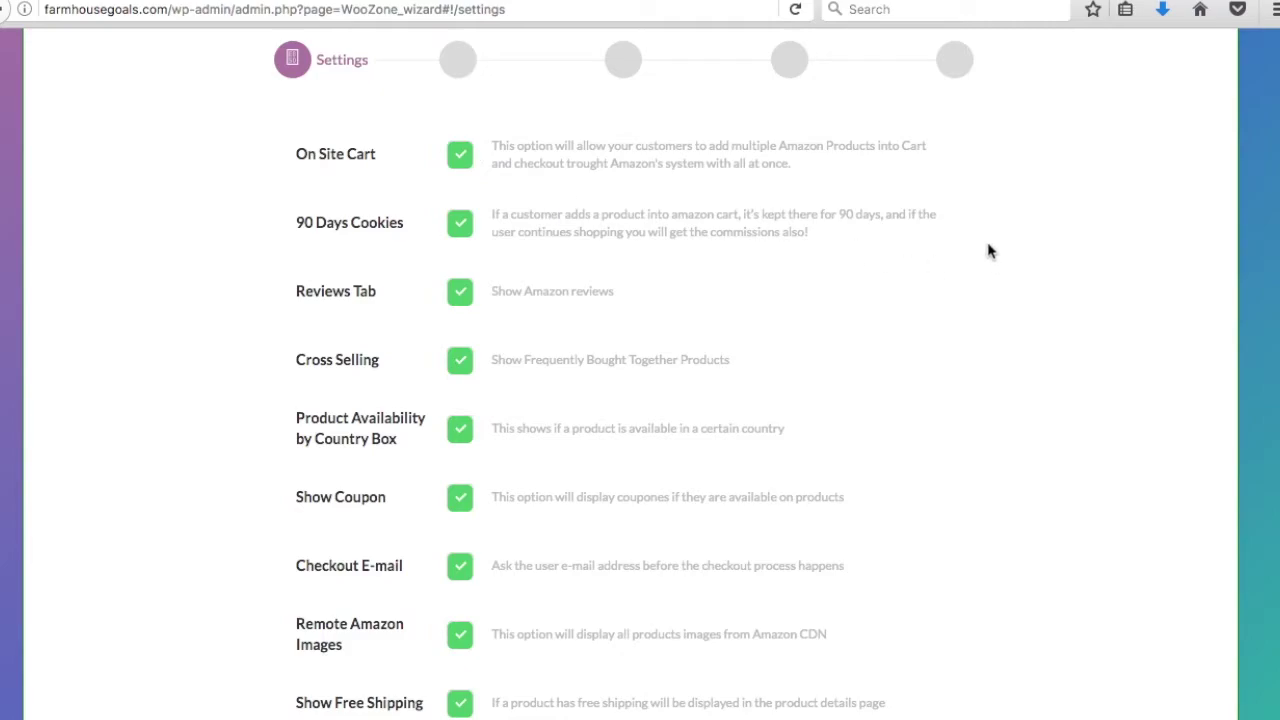
# - Examine the wizard's plugin settings and their descriptions, from On Site Cart to Show Free Shipping
pyautogui.scroll(3, 926, 191)
pyautogui.scroll(-4, 908, 248)
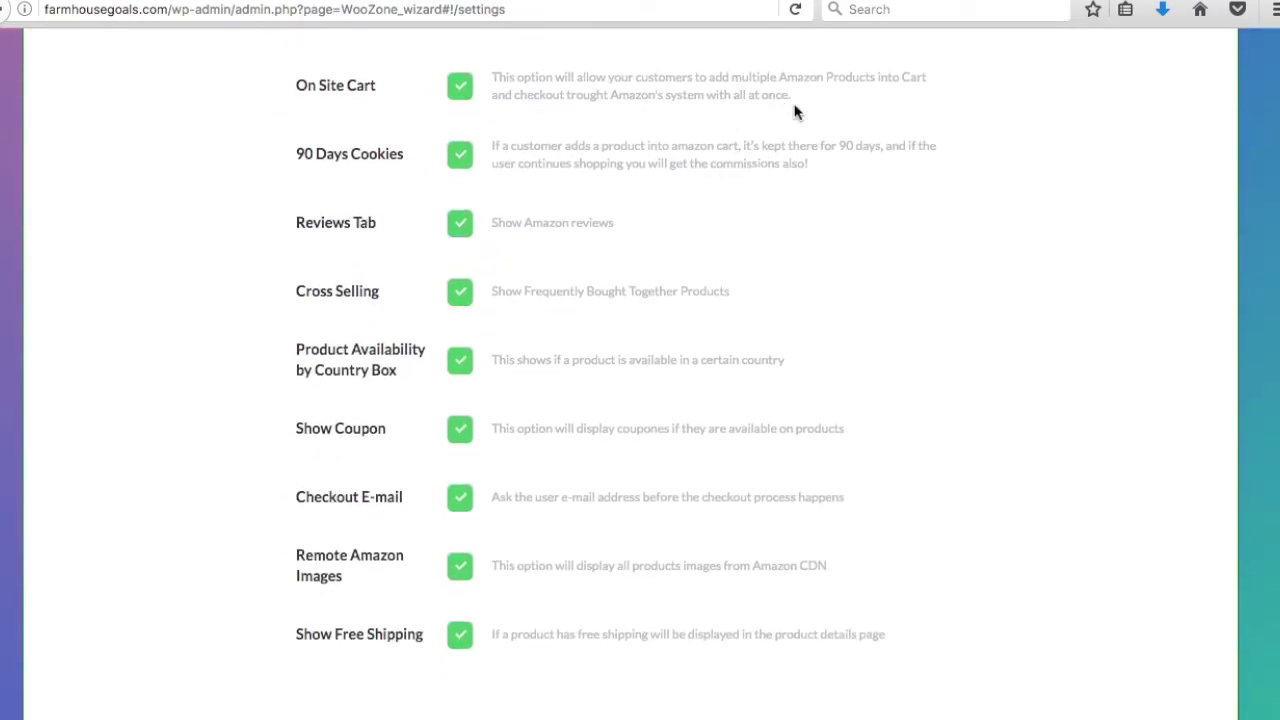
pyautogui.scroll(-3, 974, 160)
pyautogui.scroll(3, 1063, 325)
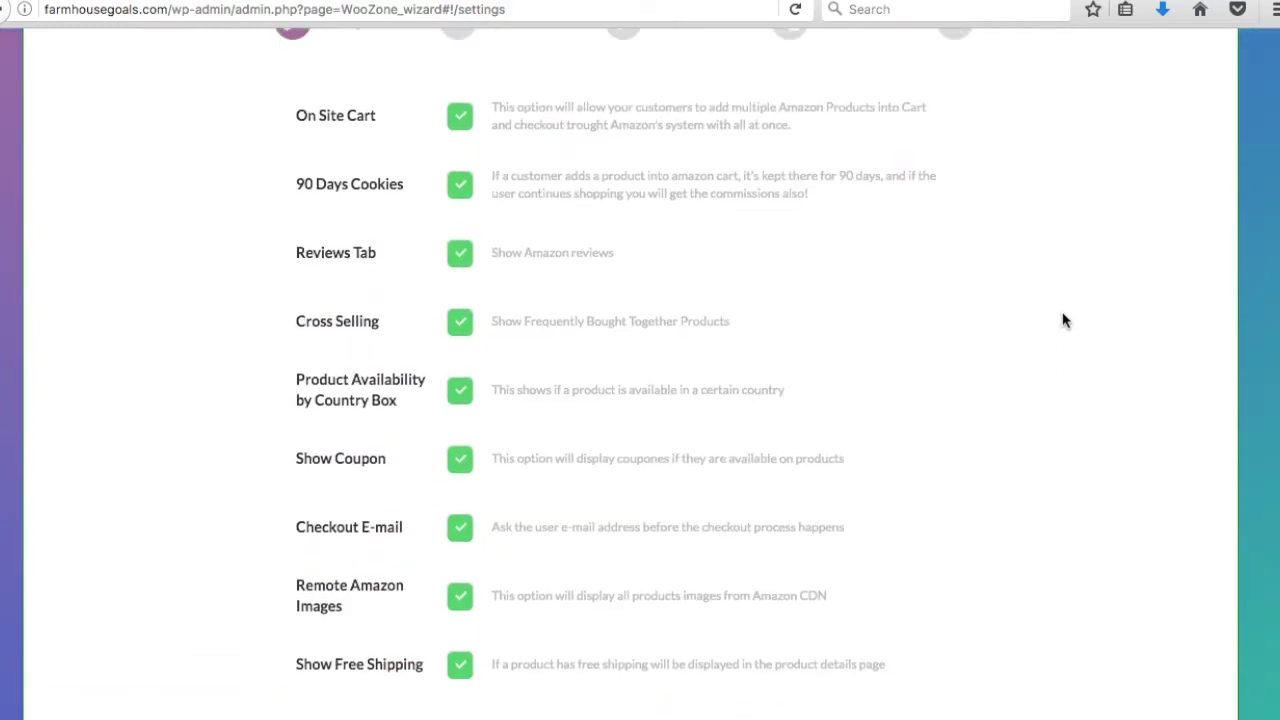
pyautogui.scroll(2, 1063, 318)
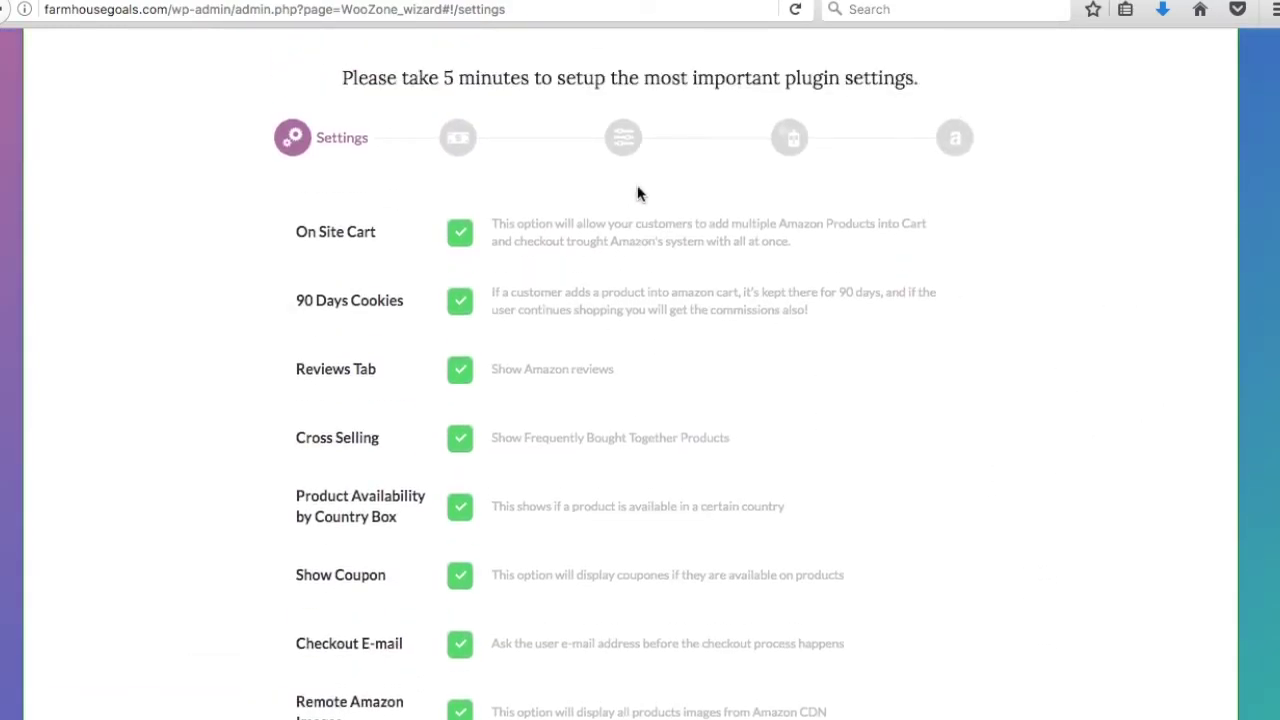
pyautogui.scroll(4, 660, 240)
pyautogui.scroll(-3, 880, 330)
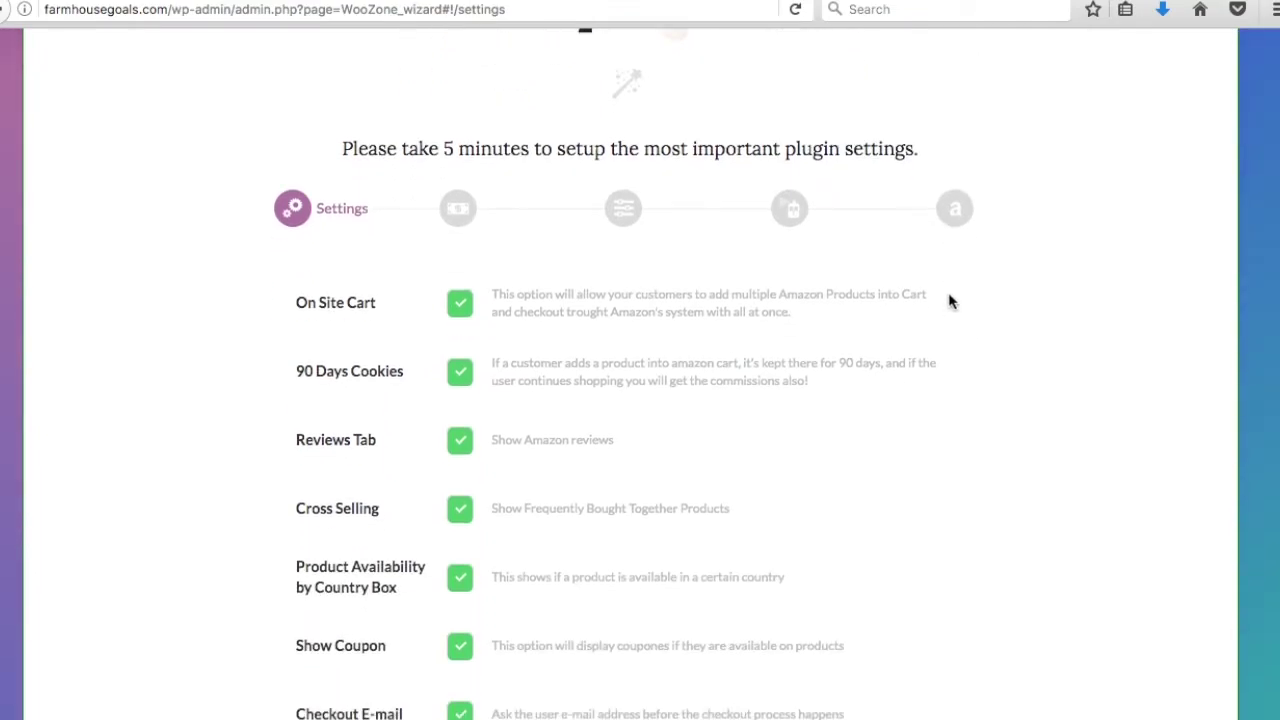
pyautogui.scroll(-5, 955, 295)
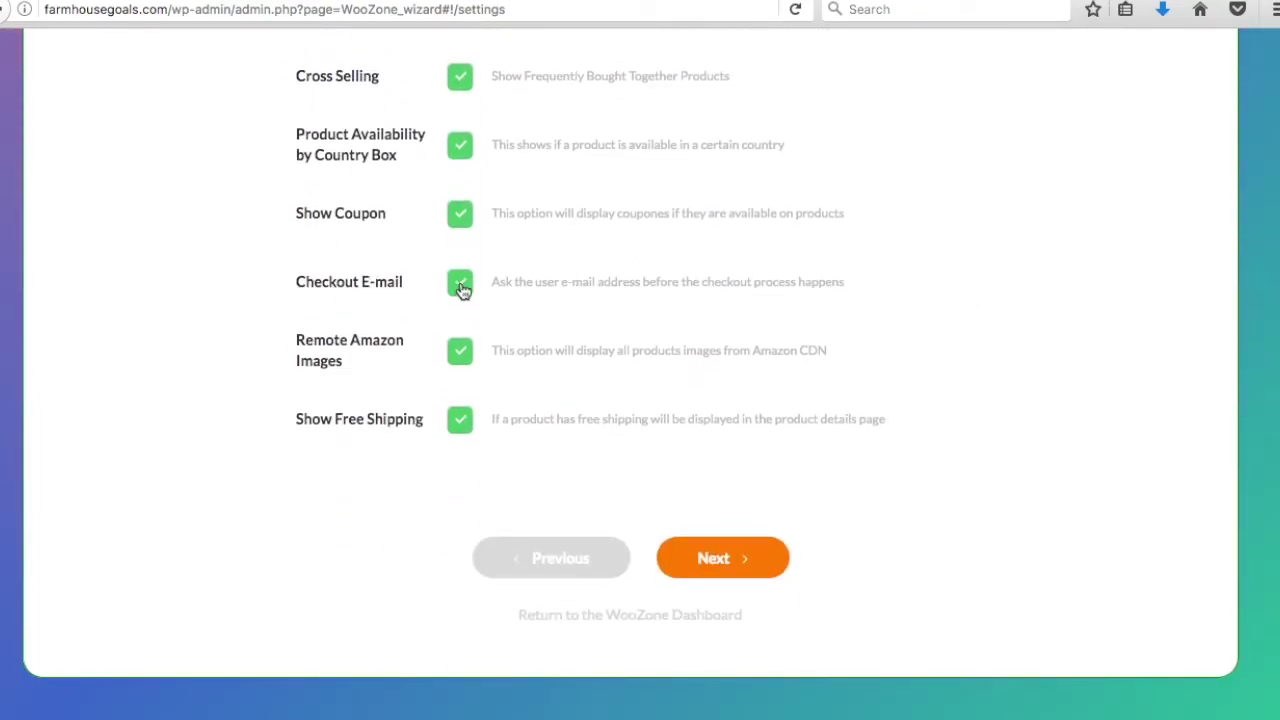
pyautogui.scroll(5, 926, 386)
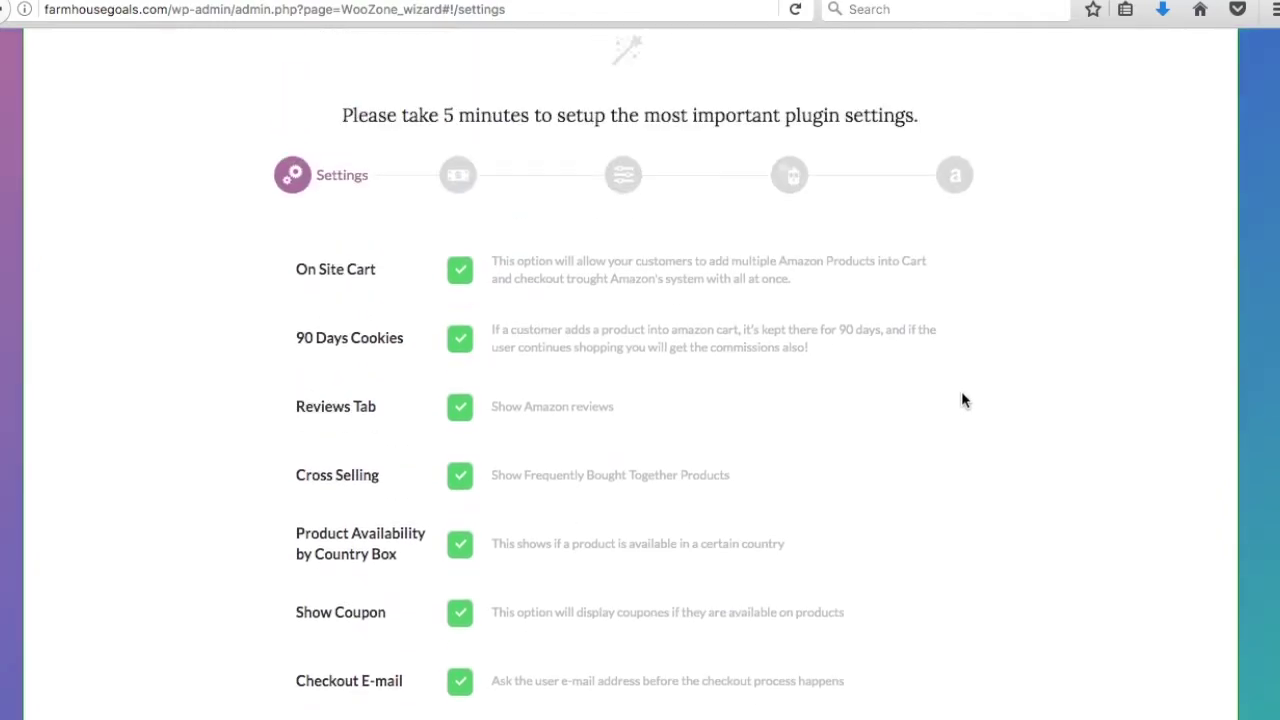
pyautogui.scroll(-2, 964, 398)
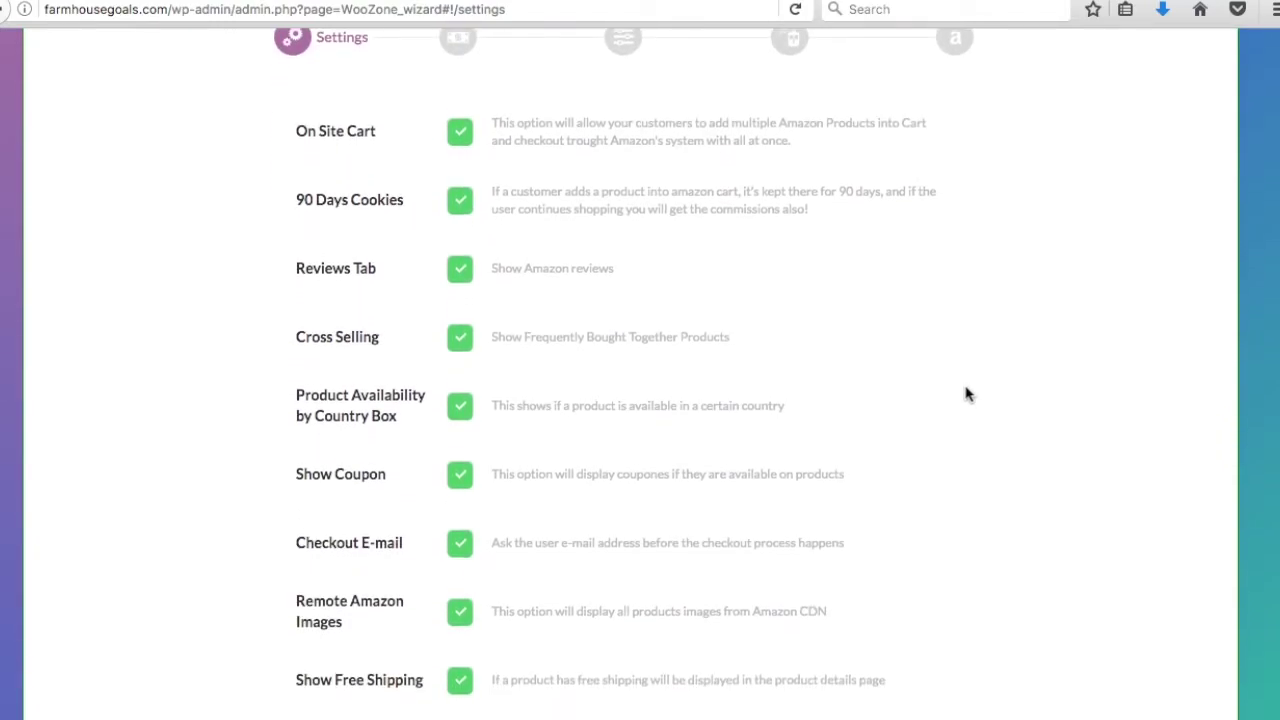
pyautogui.scroll(-1, 966, 394)
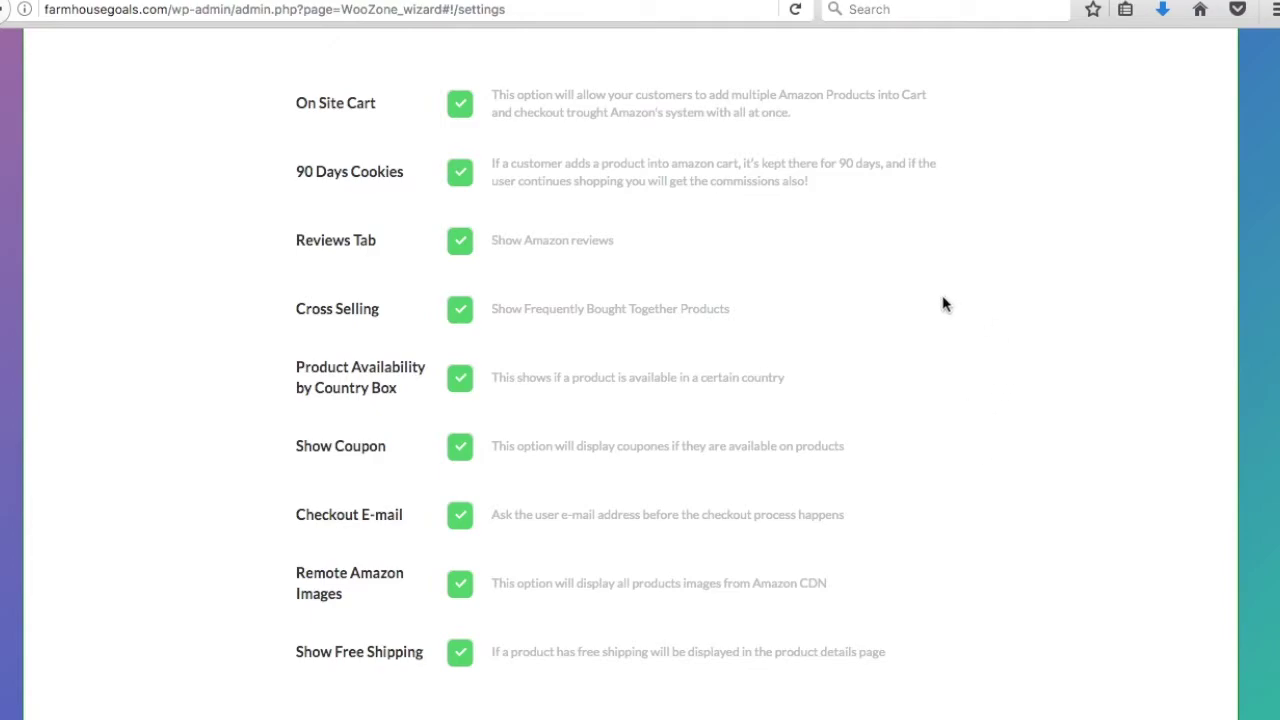
# - Disable On Site Cart, Show Coupon, Checkout E-mail, Remote Amazon Images and Show Free Shipping, and continue to Prices Setup
pyautogui.click(463, 106)
pyautogui.scroll(-3, 1008, 265)
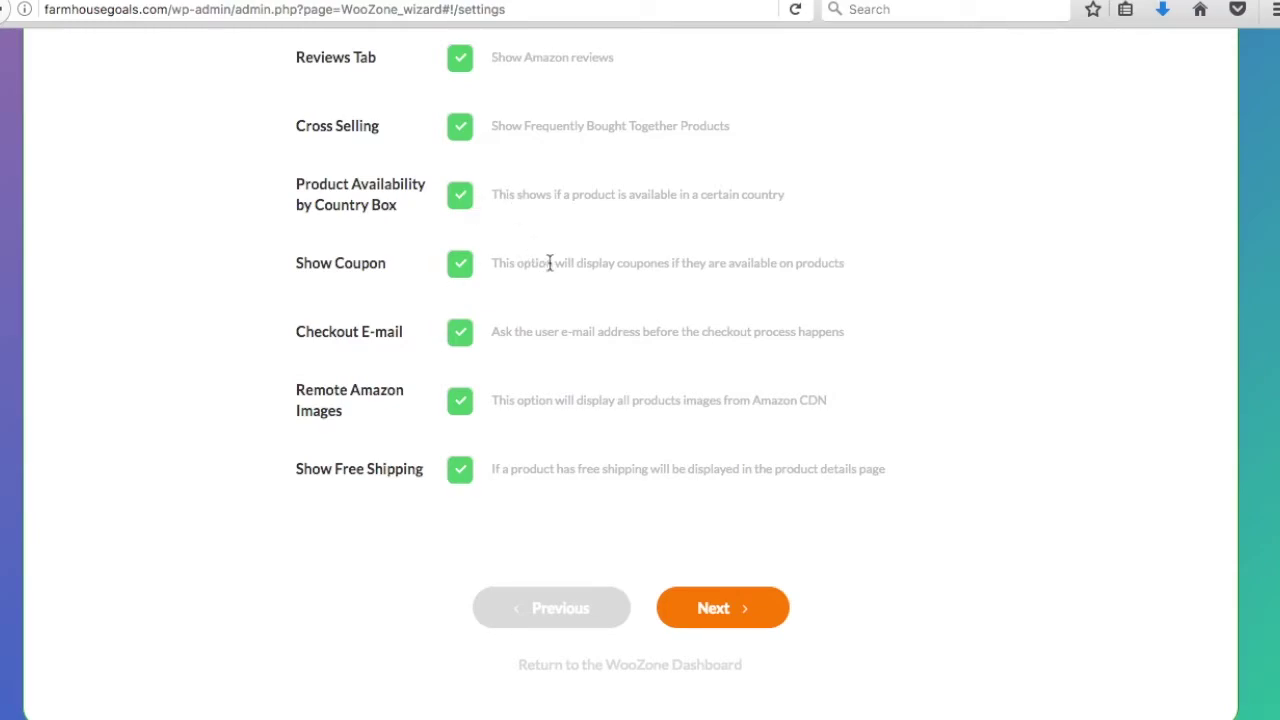
pyautogui.click(463, 268)
pyautogui.click(461, 337)
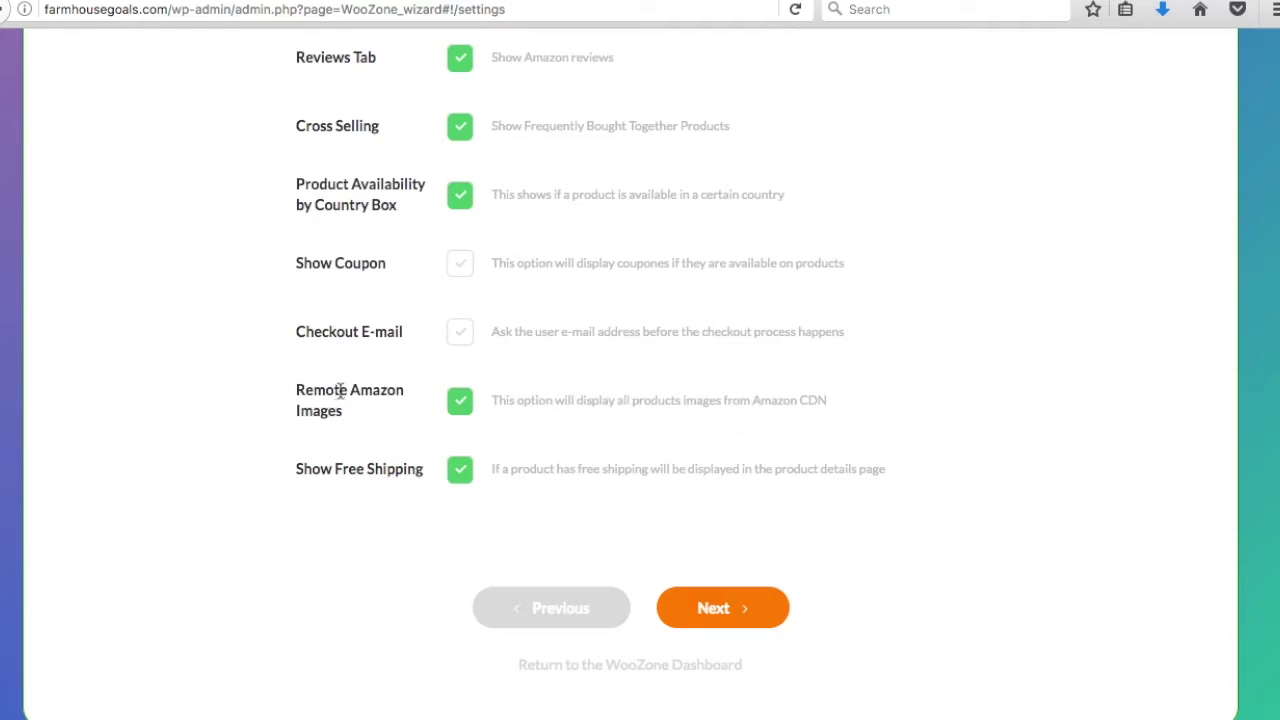
pyautogui.click(463, 404)
pyautogui.click(460, 474)
pyautogui.scroll(5, 889, 430)
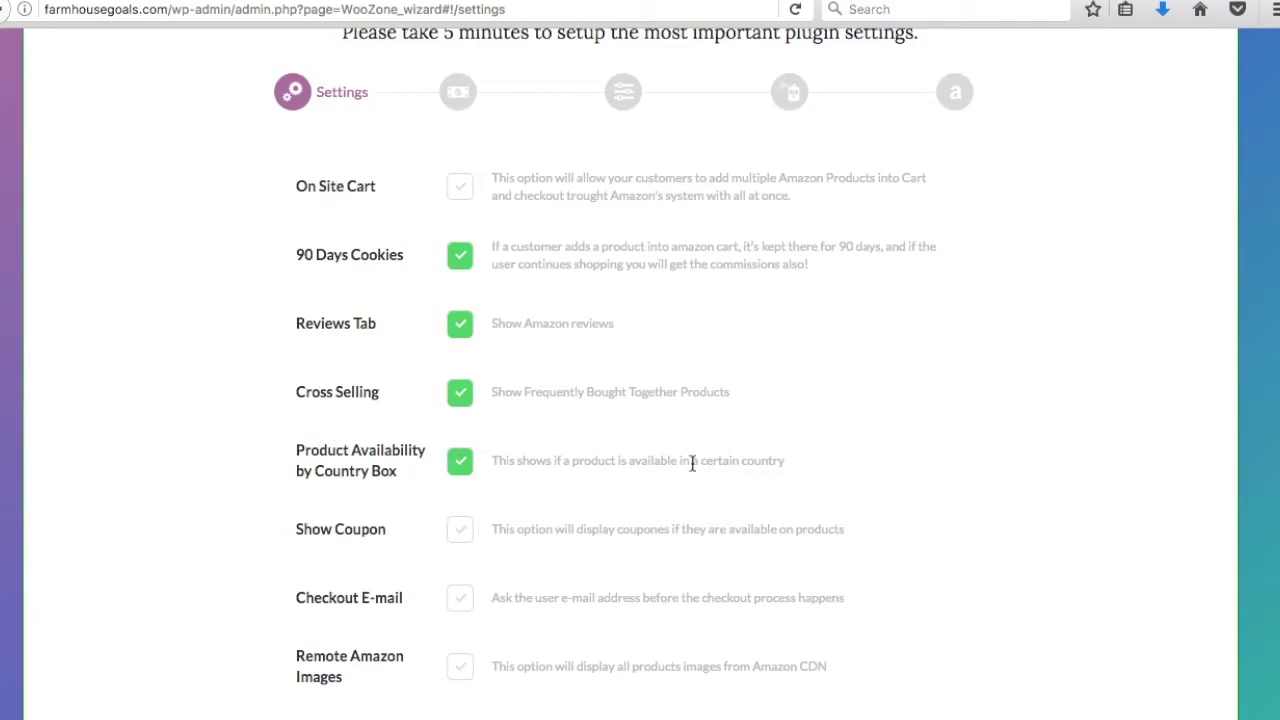
pyautogui.scroll(-7, 692, 463)
pyautogui.click(706, 502)
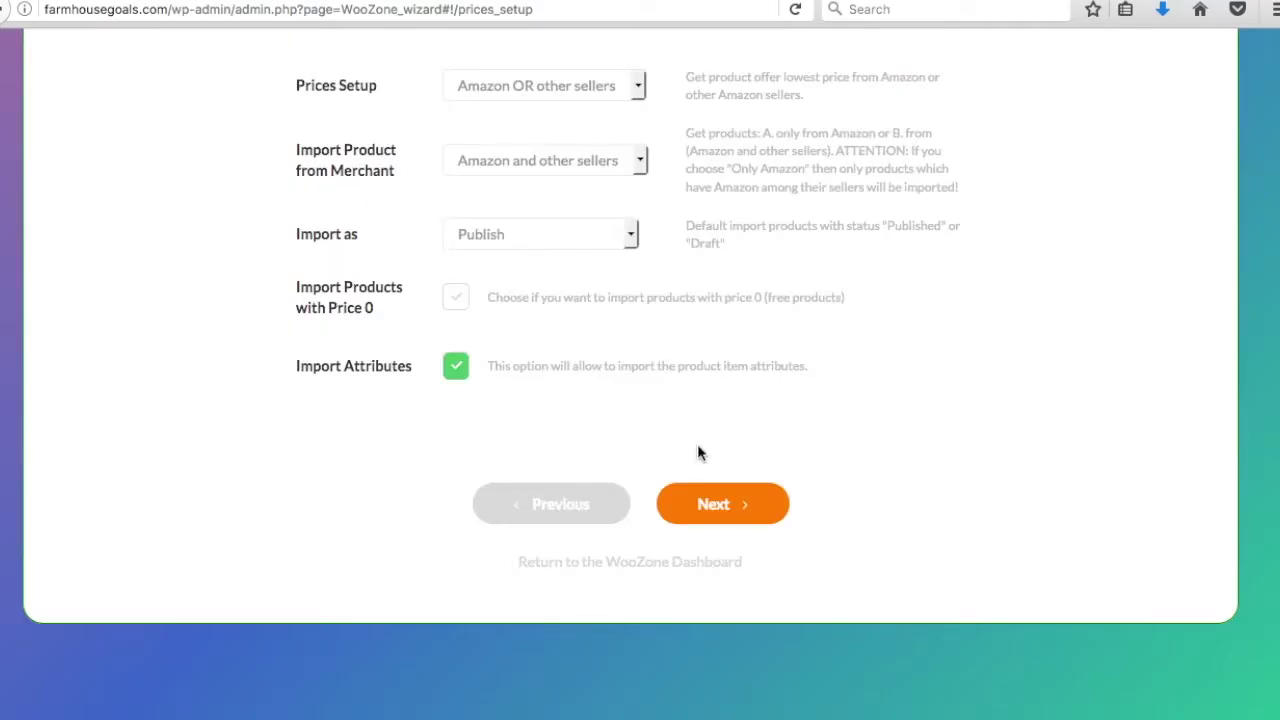
# - Set products to import as Draft, and continue through Prices Setup and Fine Tuning with the other options kept
pyautogui.scroll(4, 1017, 289)
pyautogui.scroll(-2, 1015, 298)
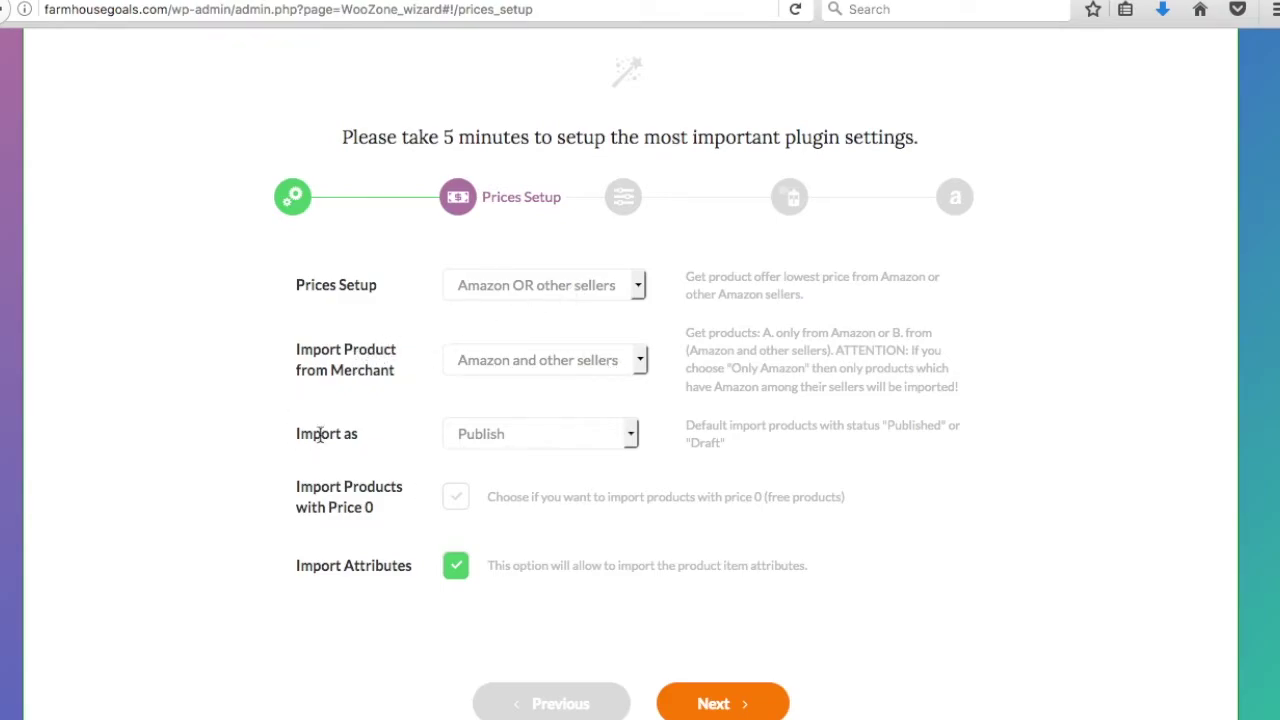
pyautogui.click(550, 434)
pyautogui.click(551, 443)
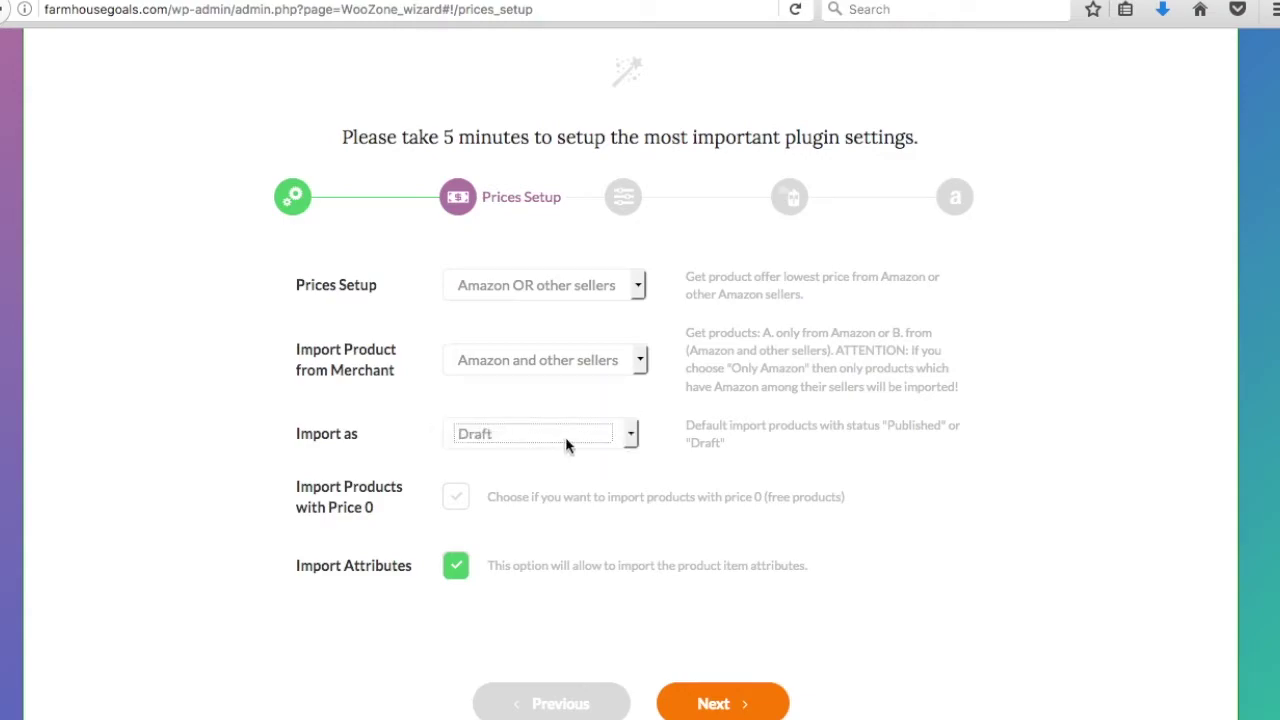
pyautogui.scroll(-2, 905, 380)
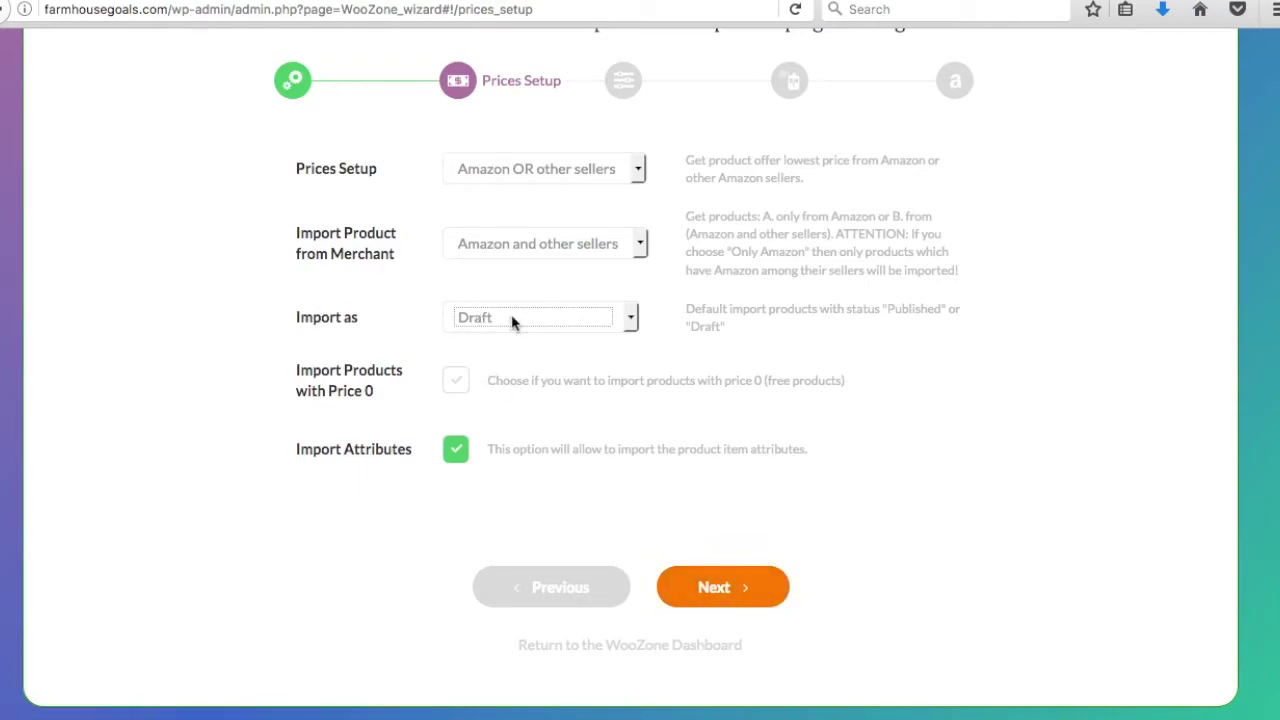
pyautogui.click(711, 589)
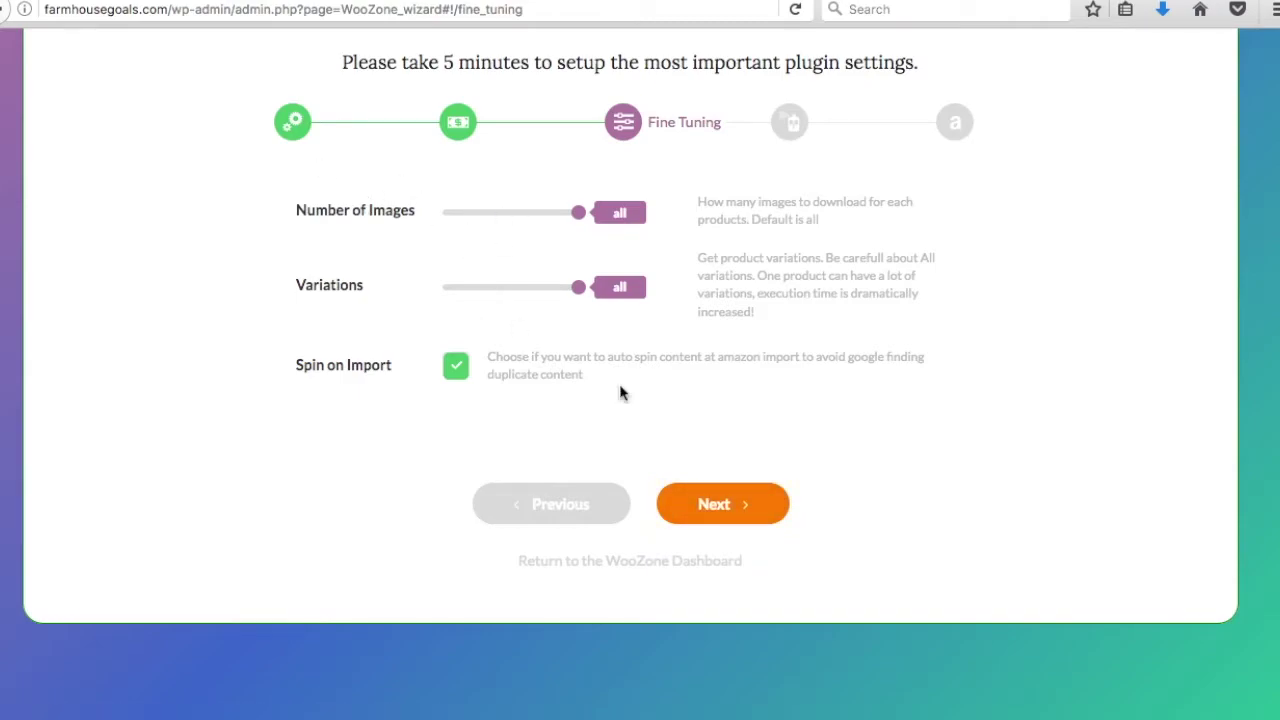
pyautogui.click(744, 518)
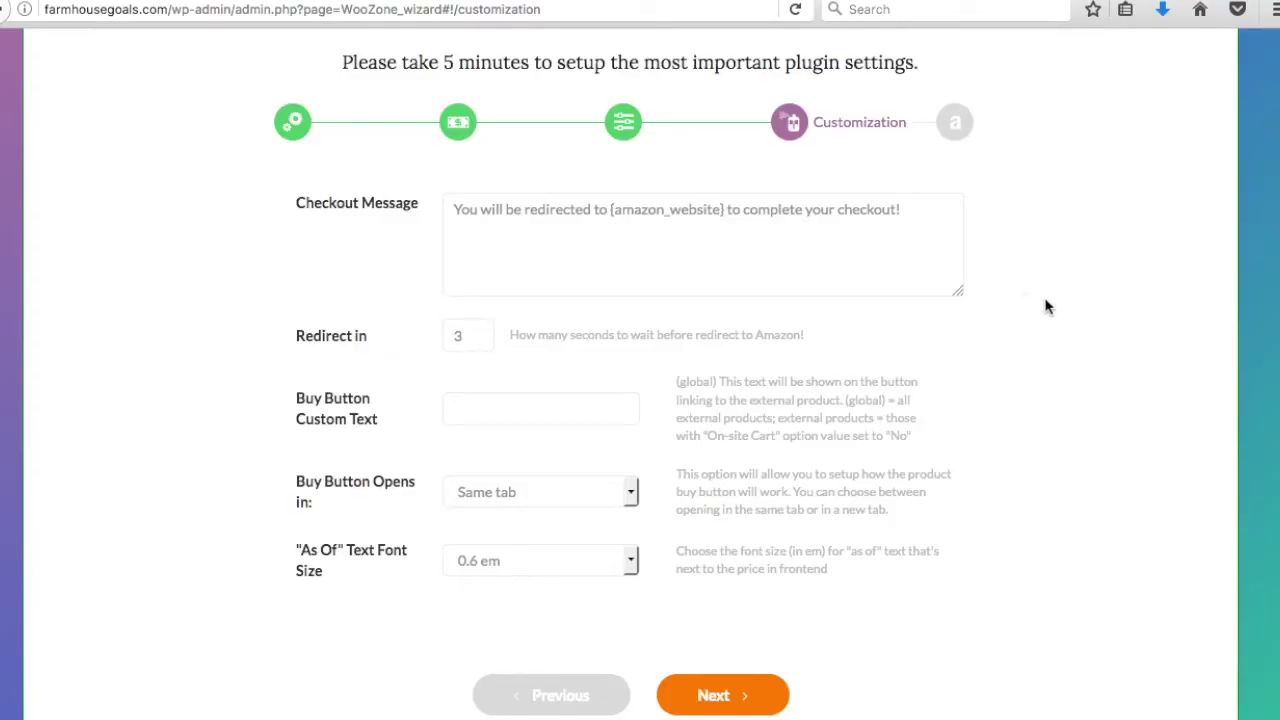
# - Set the Amazon redirect delay to 1 second and the buy button custom text to "Add To Cart"
pyautogui.scroll(-1, 1071, 286)
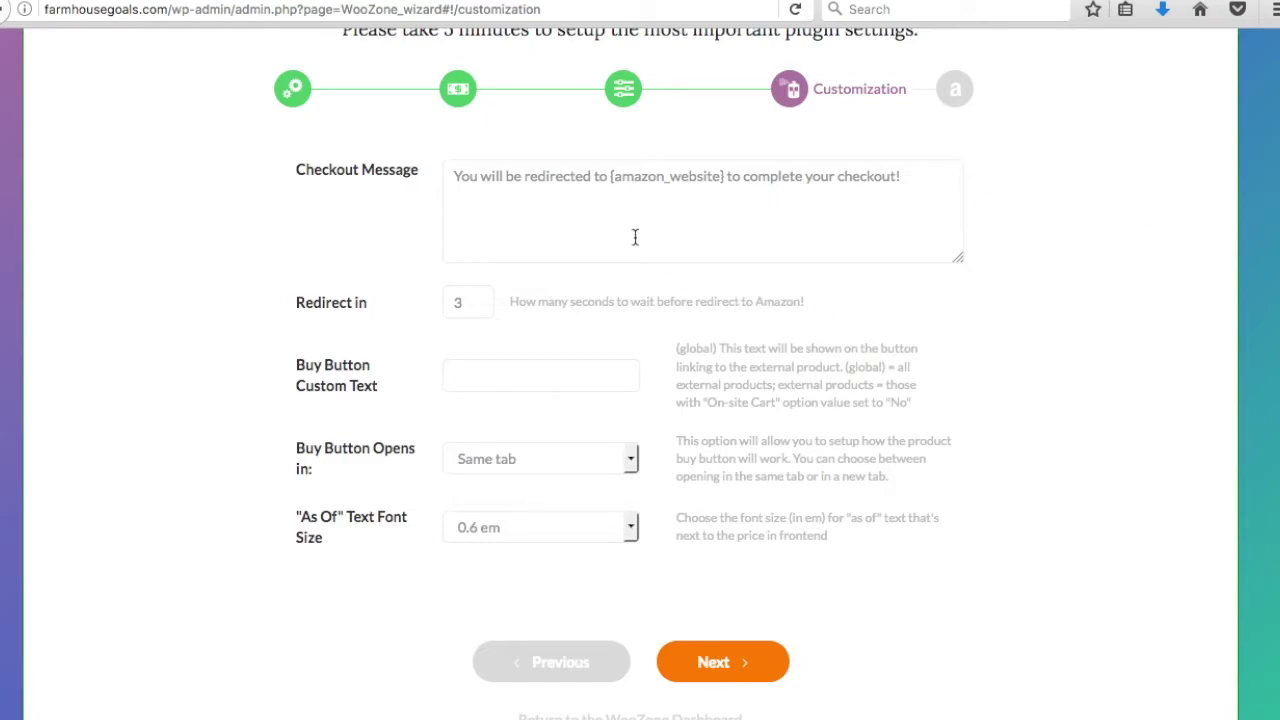
pyautogui.doubleClick(459, 300)
pyautogui.moveTo(456, 177); pyautogui.dragTo(586, 177)
pyautogui.click(611, 177)
pyautogui.scroll(-1, 994, 244)
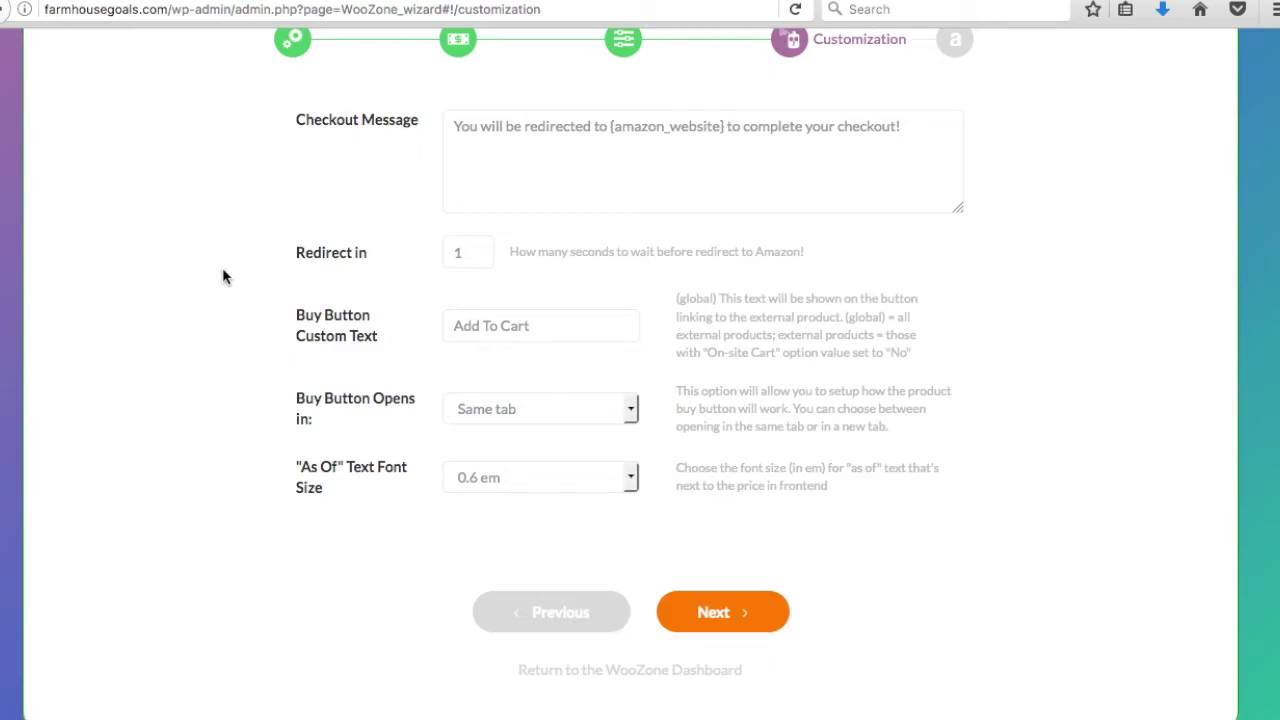
# - Make the buy button open in a new tab, and continue to the Amazon configuration
pyautogui.scroll(-1, 230, 290)
pyautogui.click(531, 360)
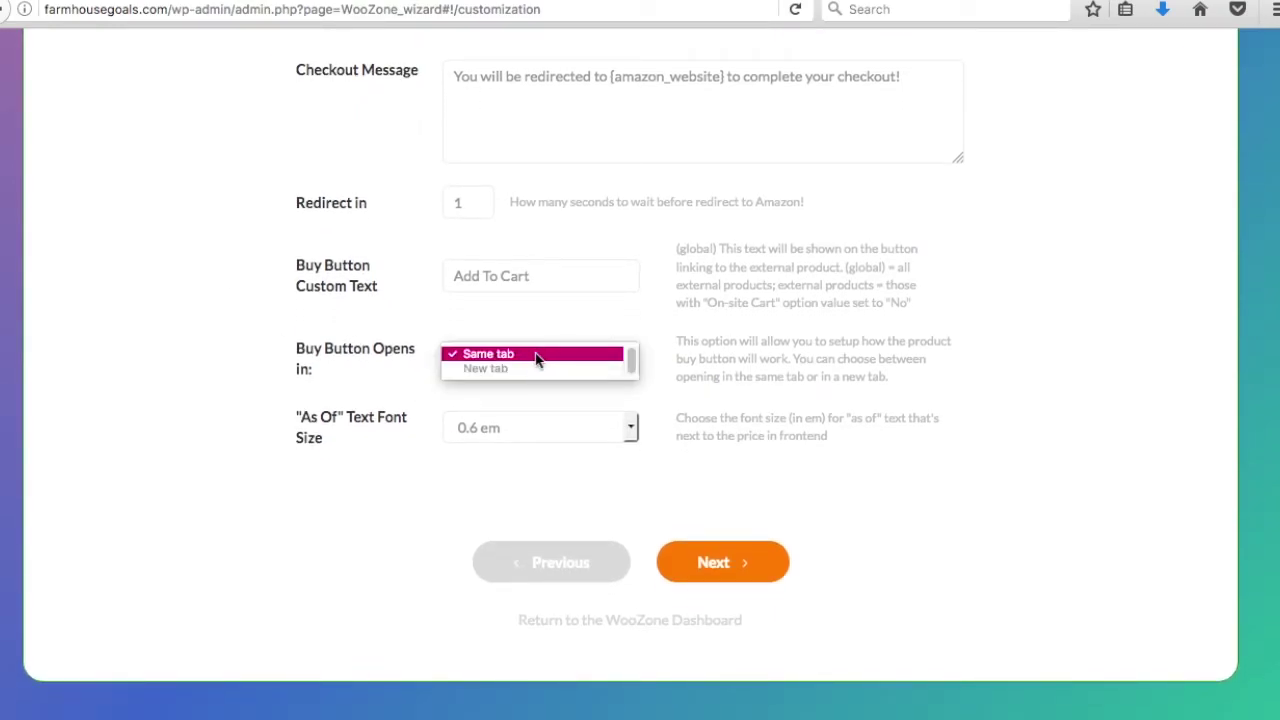
pyautogui.click(531, 367)
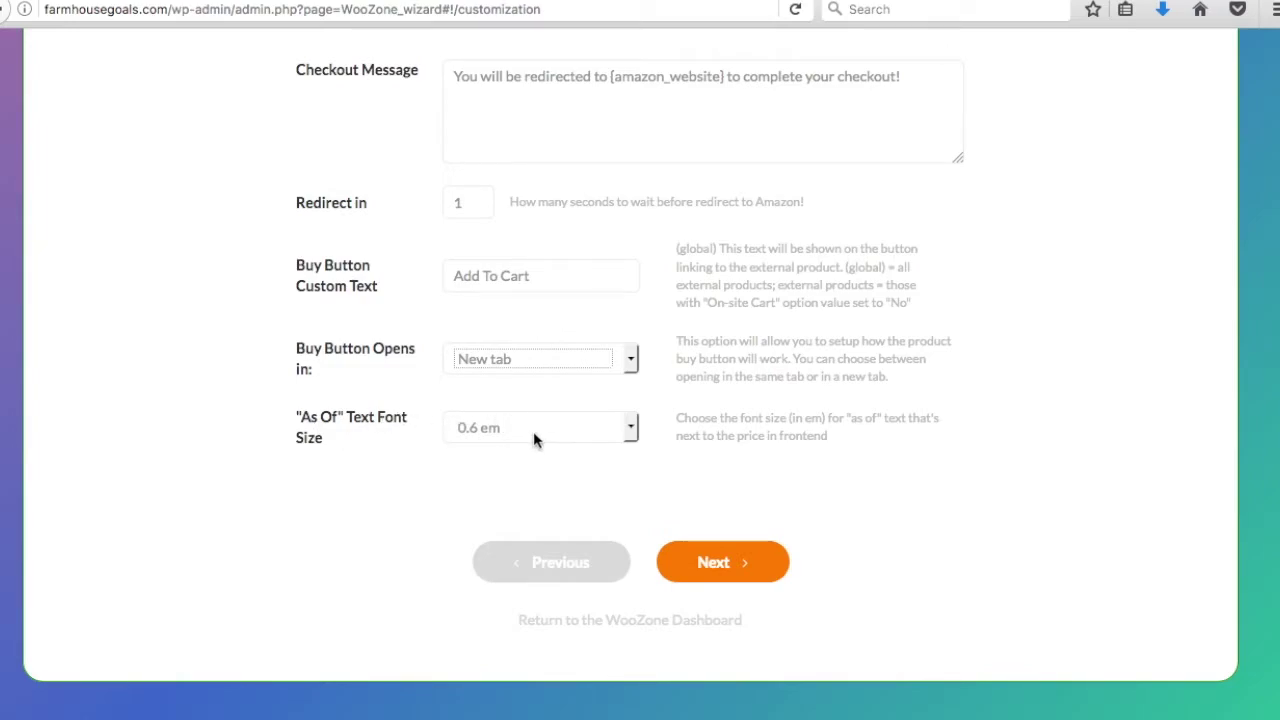
pyautogui.click(697, 564)
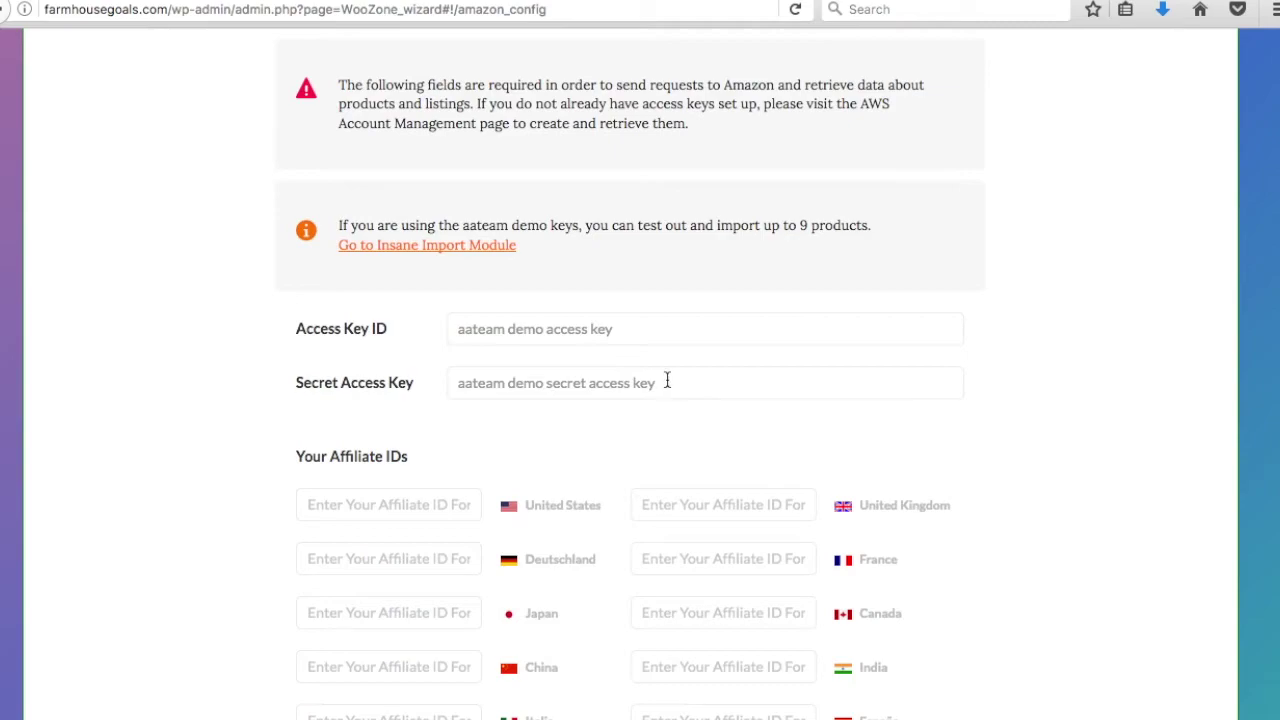
# - Examine the Amazon configuration fields for access keys, affiliate IDs, main affiliate ID, request type and import location
pyautogui.scroll(-3, 240, 270)
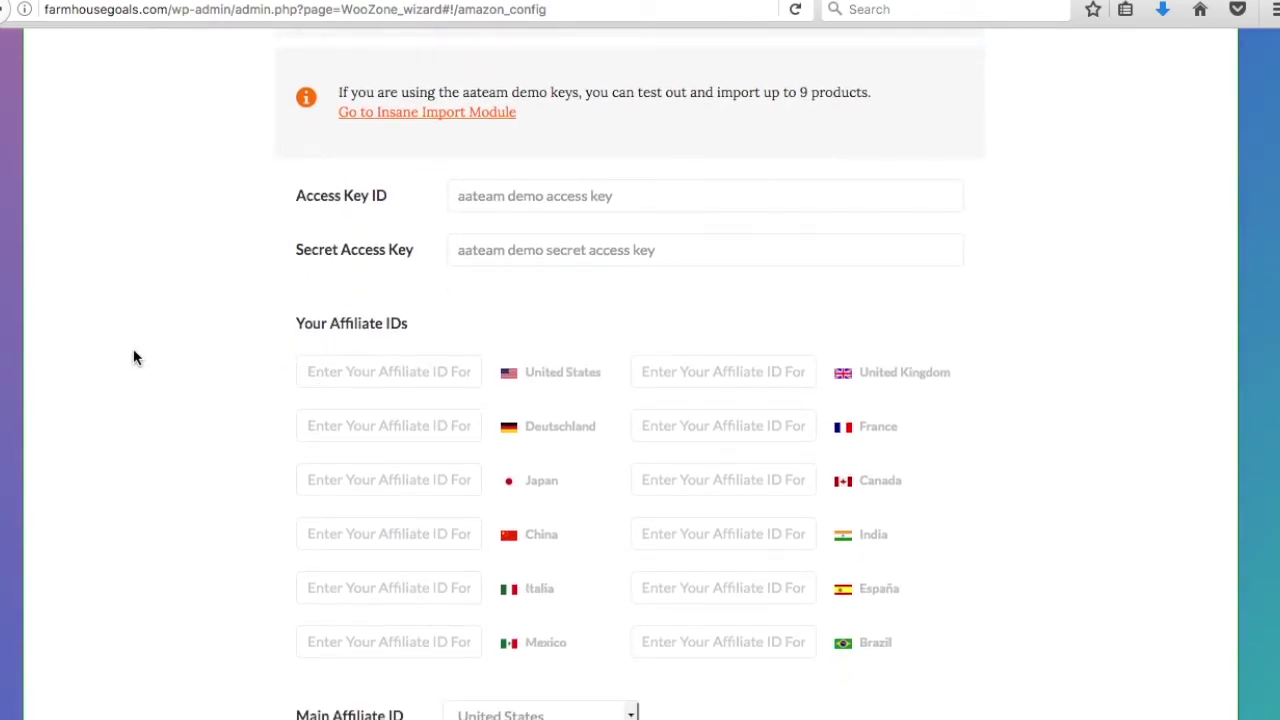
pyautogui.scroll(-4, 140, 348)
pyautogui.scroll(-4, 150, 348)
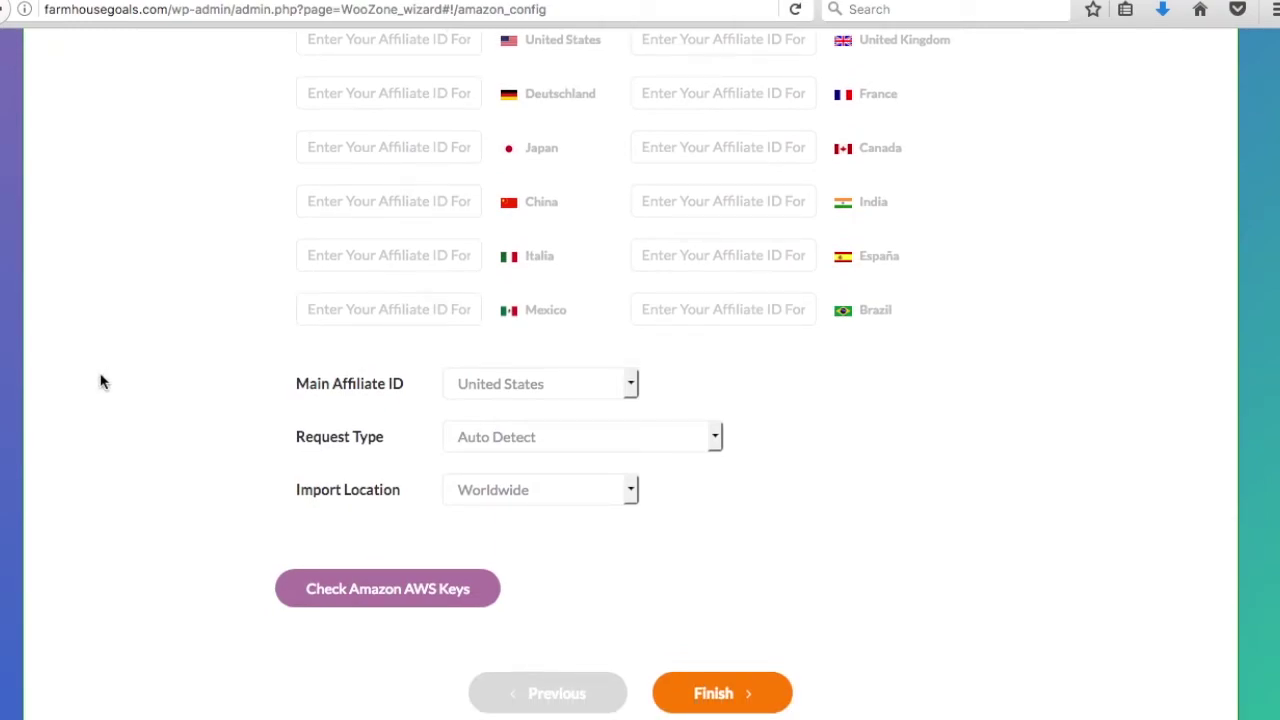
pyautogui.scroll(-1, 138, 351)
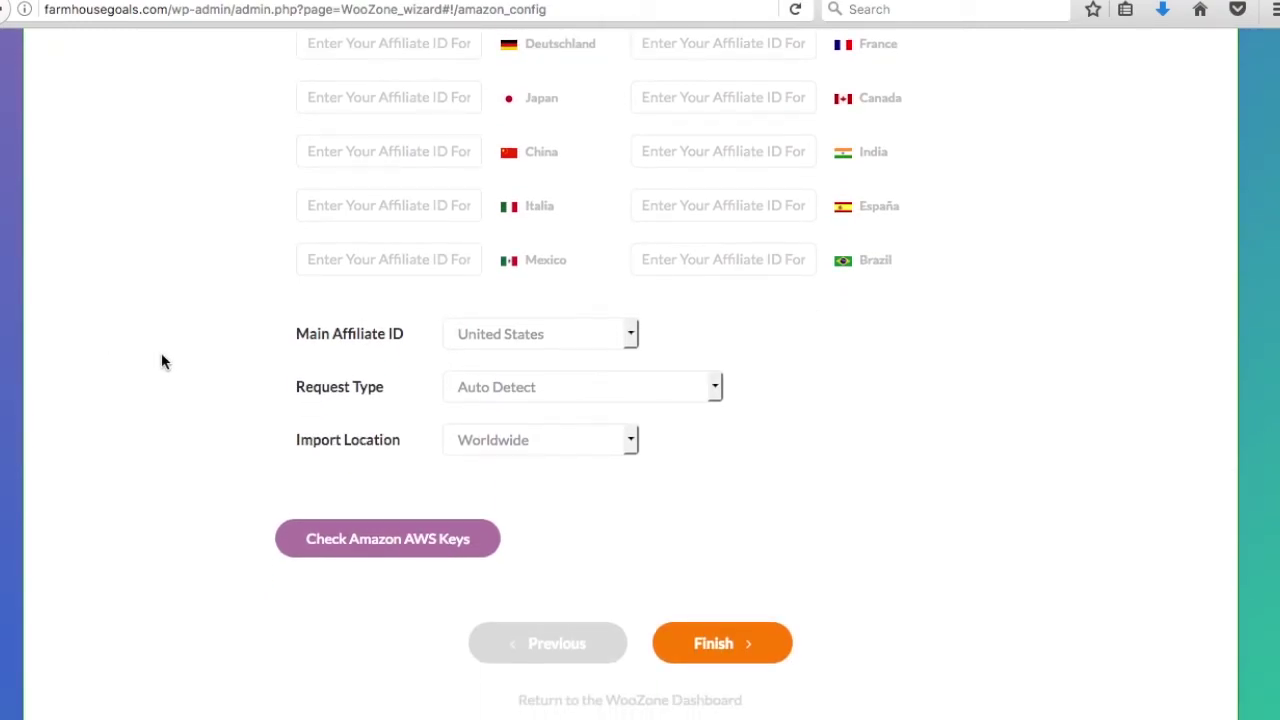
# - Review the Amazon keys requirements in the wizard, and open aws.amazon.com to view its My Account options
pyautogui.scroll(10, 165, 355)
pyautogui.scroll(3, 170, 352)
pyautogui.scroll(-1, 172, 349)
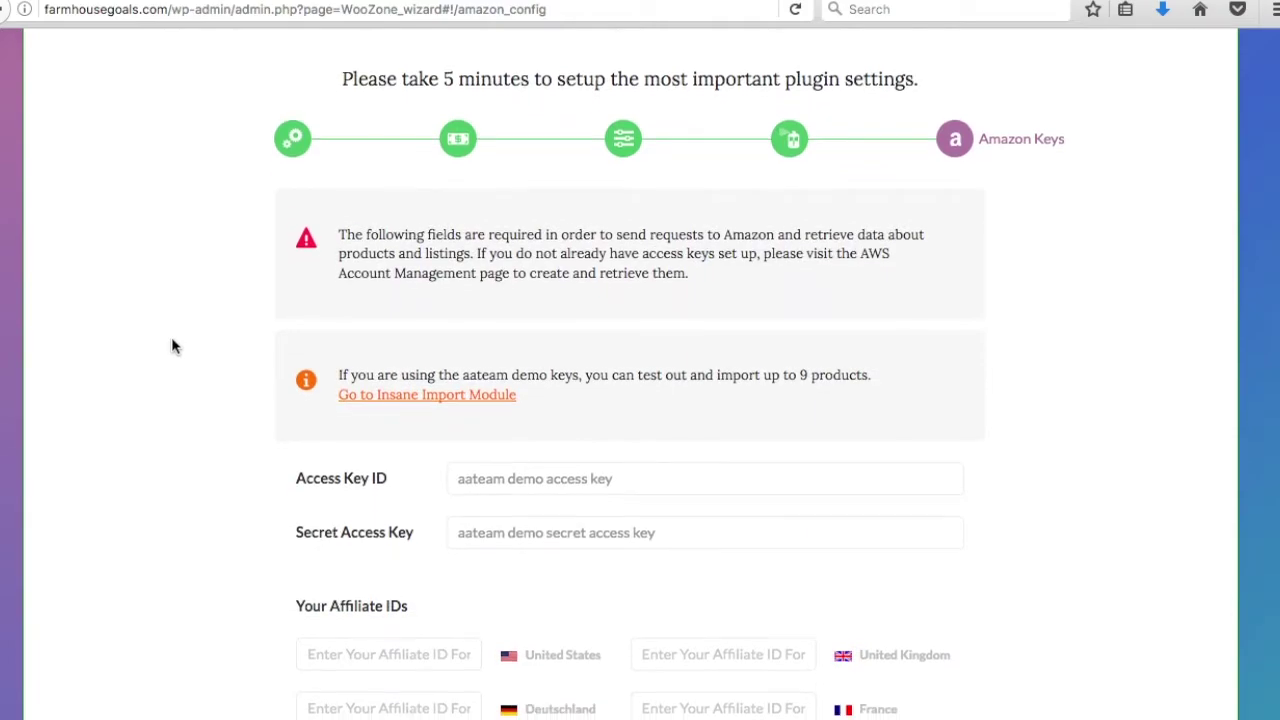
pyautogui.scroll(-1, 175, 348)
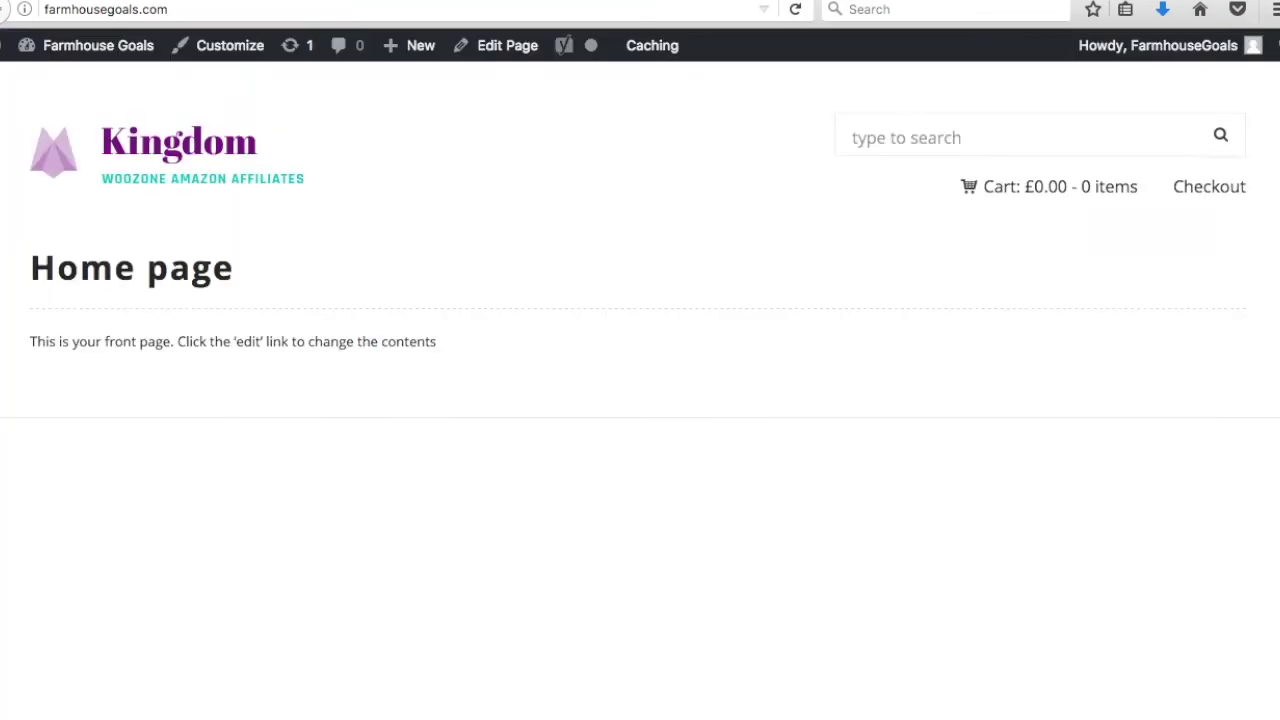
pyautogui.click(250, 8)
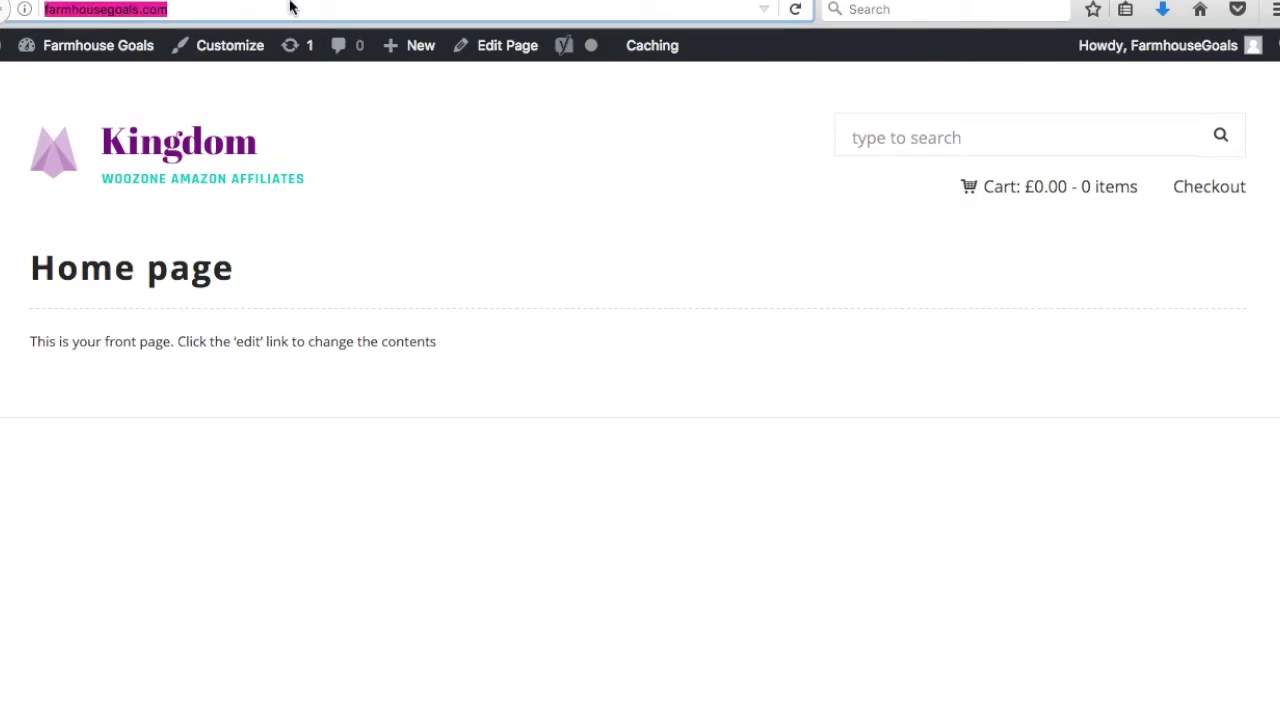
pyautogui.write('aws')
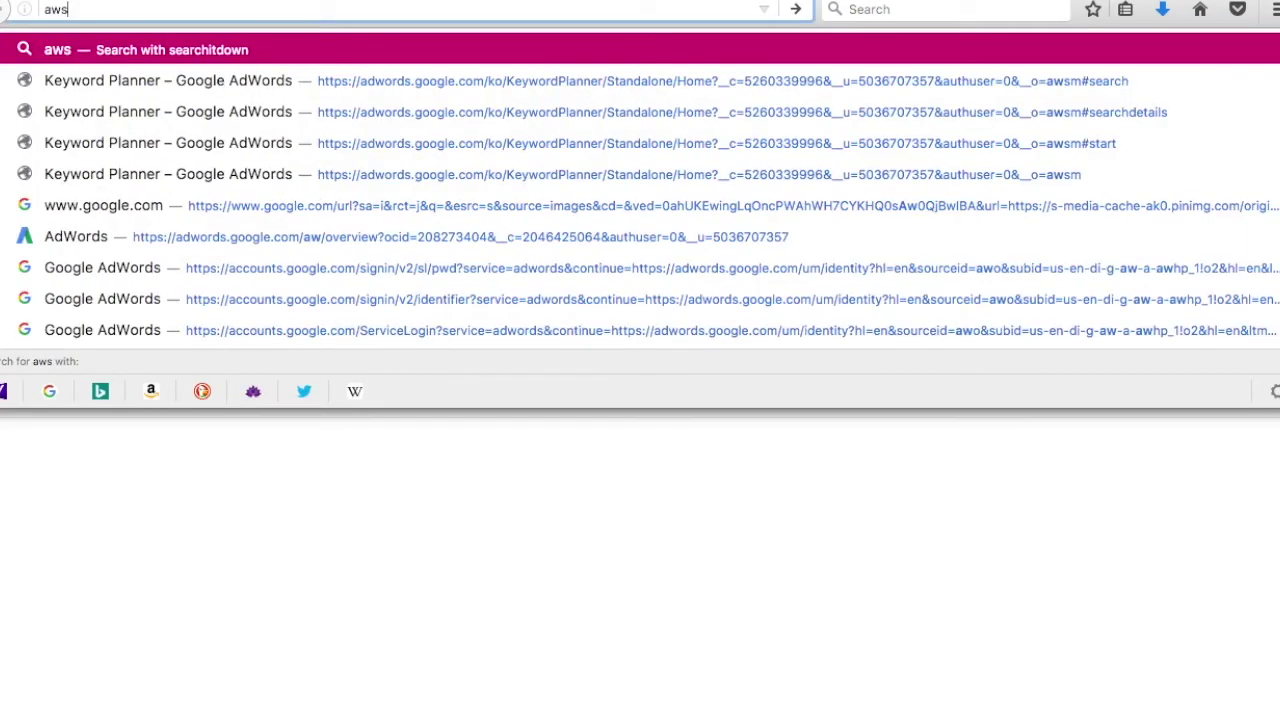
pyautogui.write('.amazon.com')
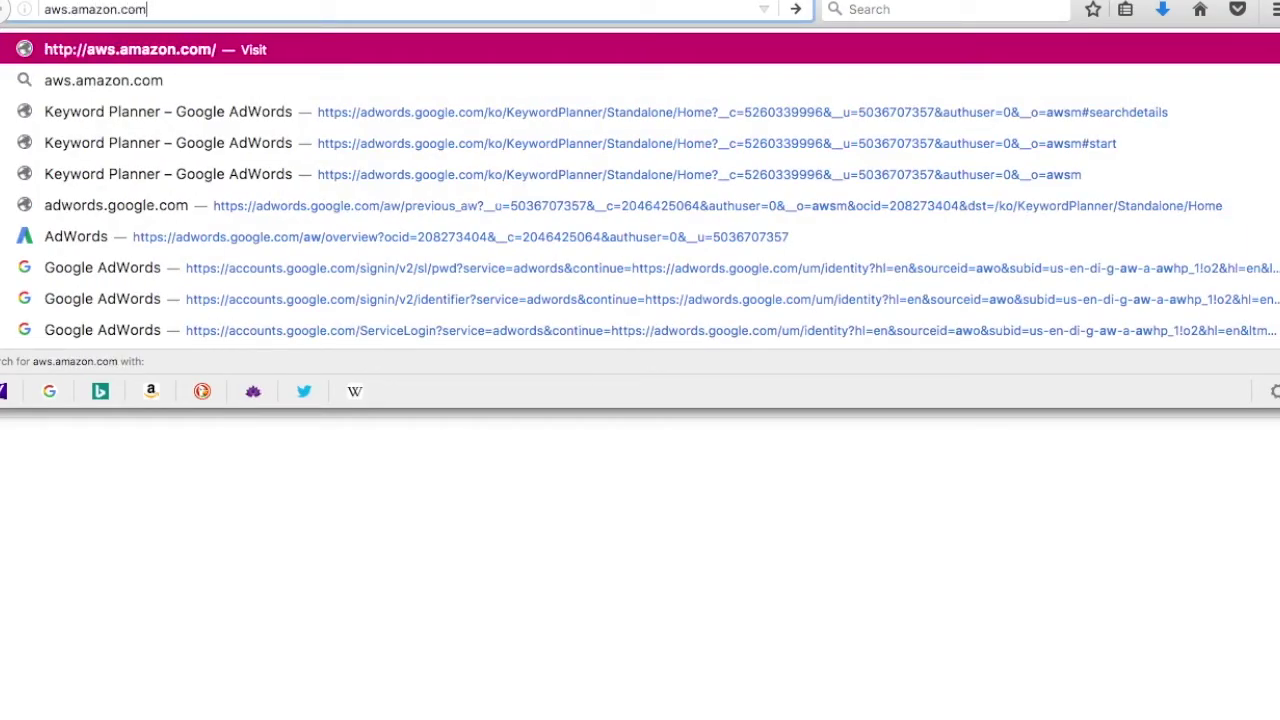
pyautogui.press('Return')
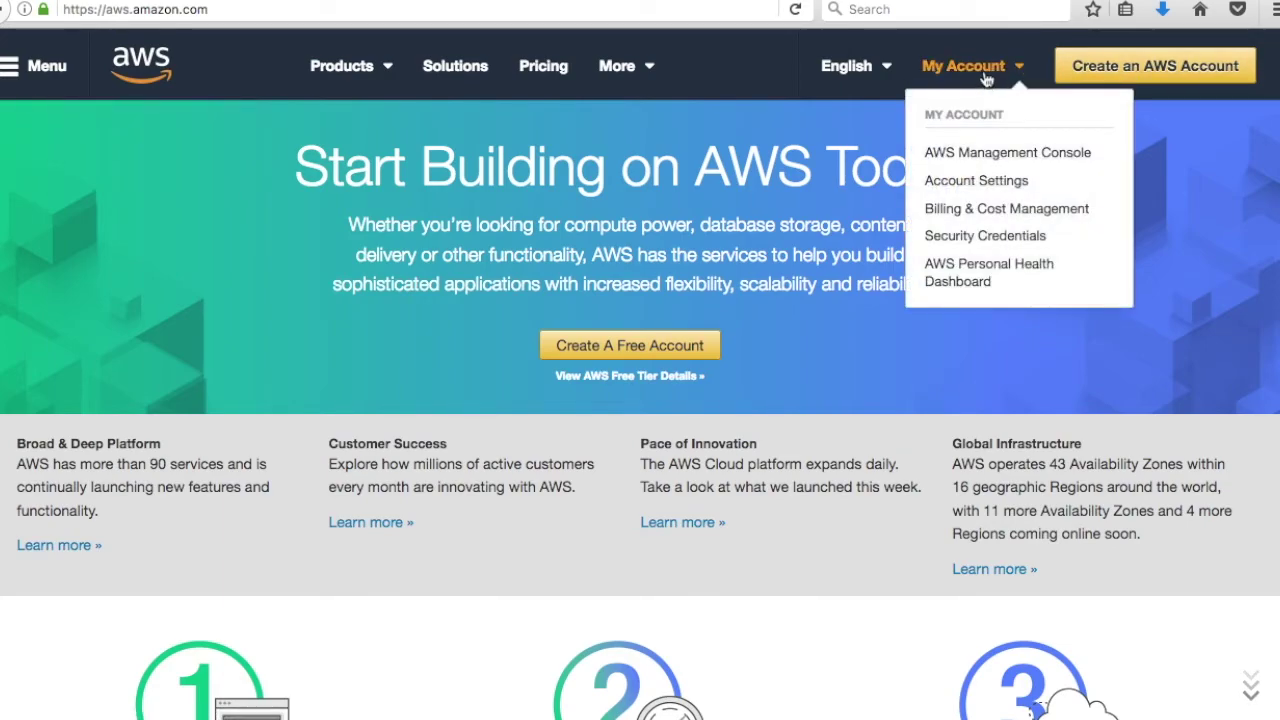
pyautogui.moveTo(980, 74)
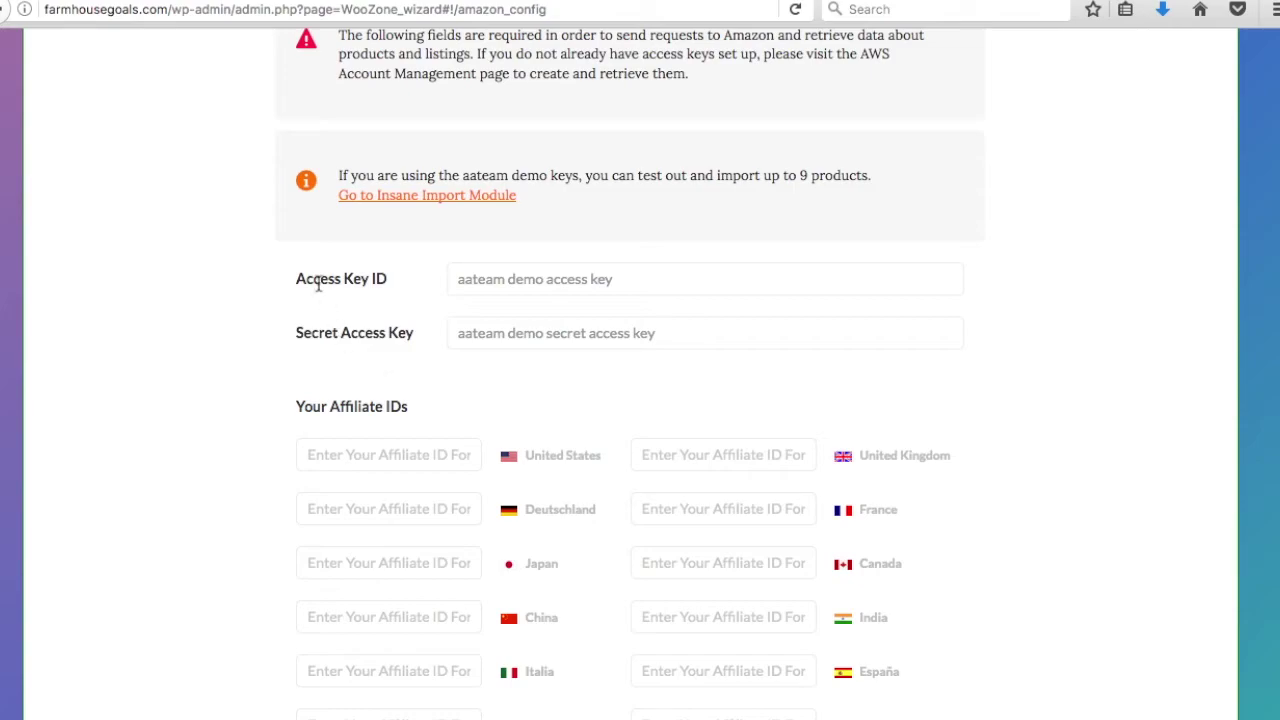
# - Switch to the WordPress dashboard and open WooZone's Amazon config at the Main Affiliate ID settings
pyautogui.hotkey('ctrl', 'Tab')
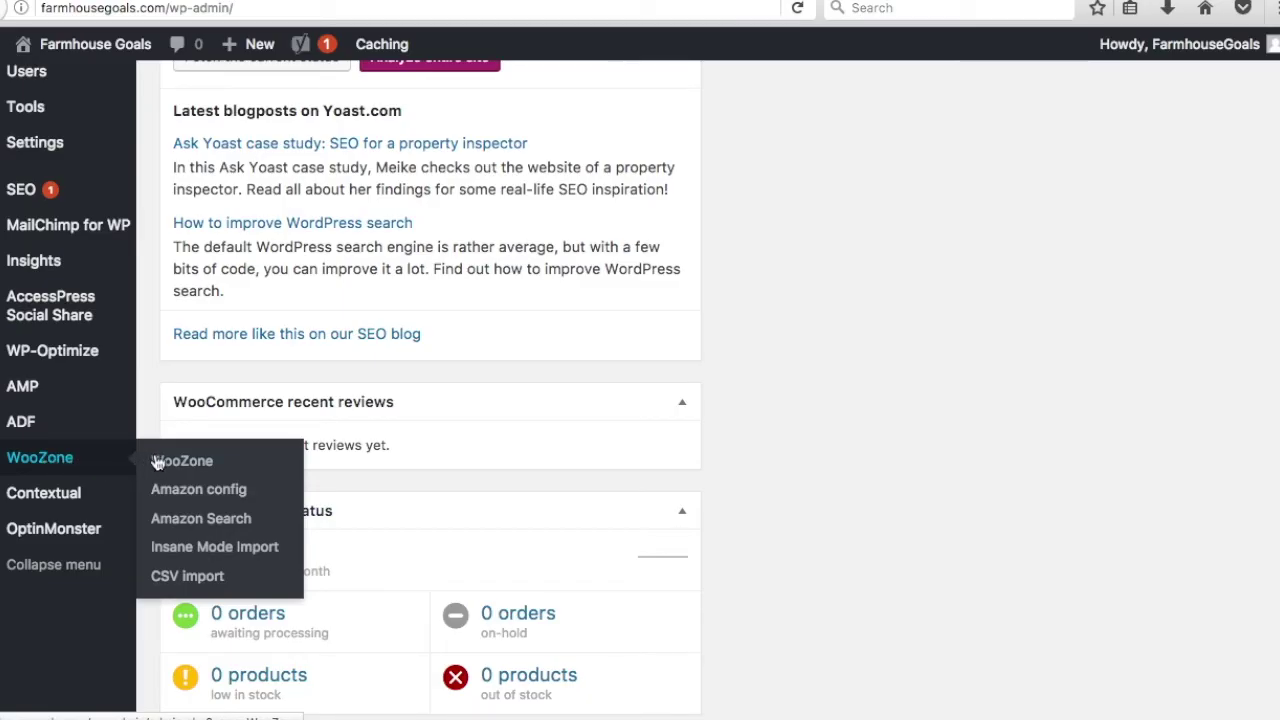
pyautogui.click(212, 491)
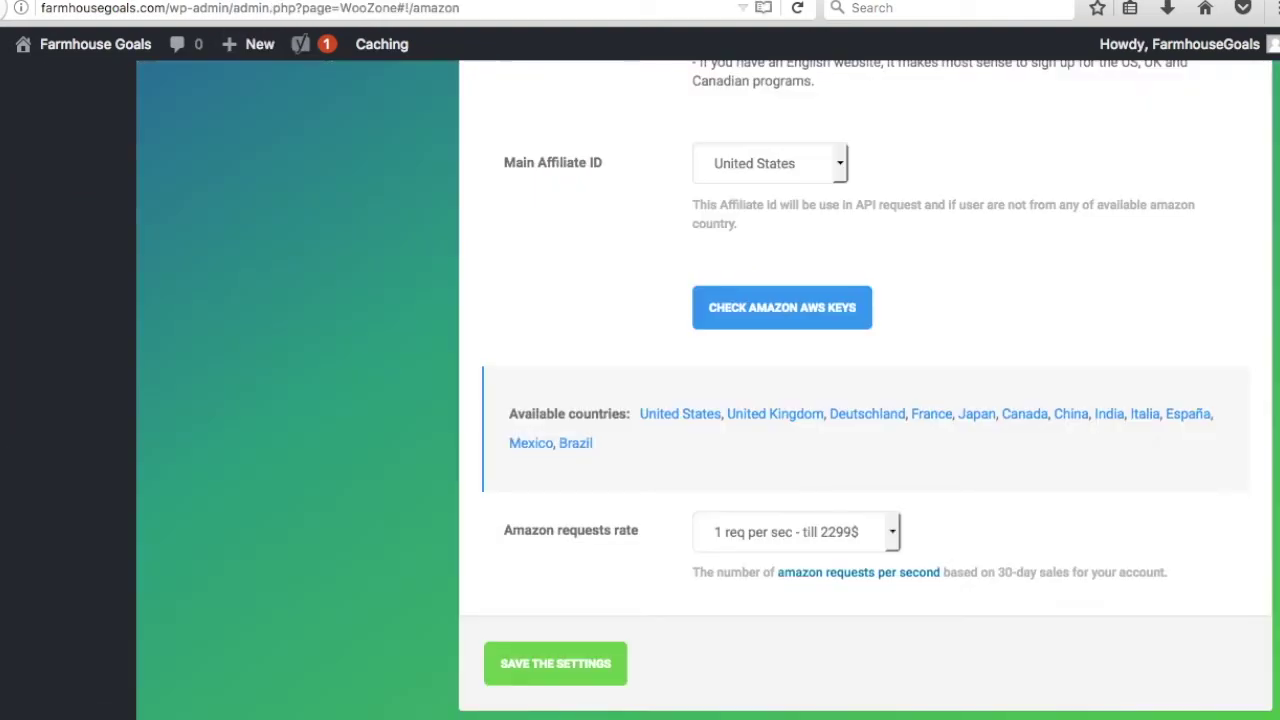
pyautogui.scroll(5, 866, 390)
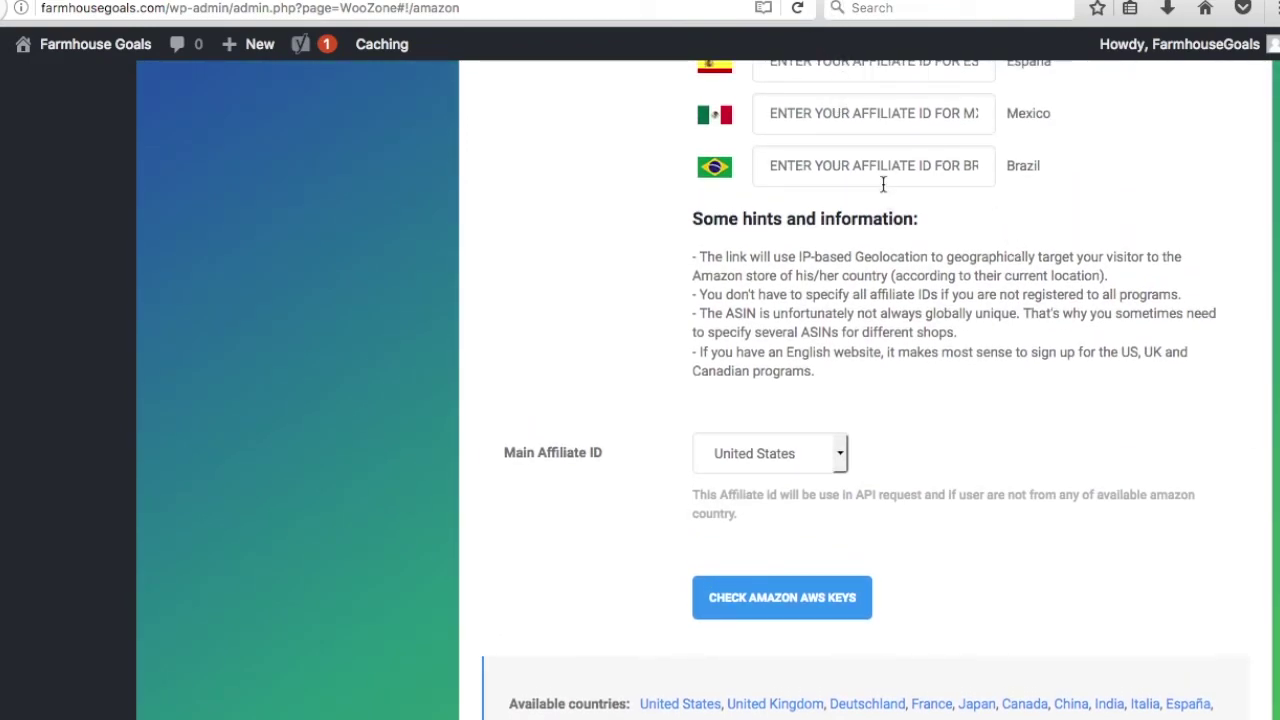
pyautogui.scroll(-3, 864, 390)
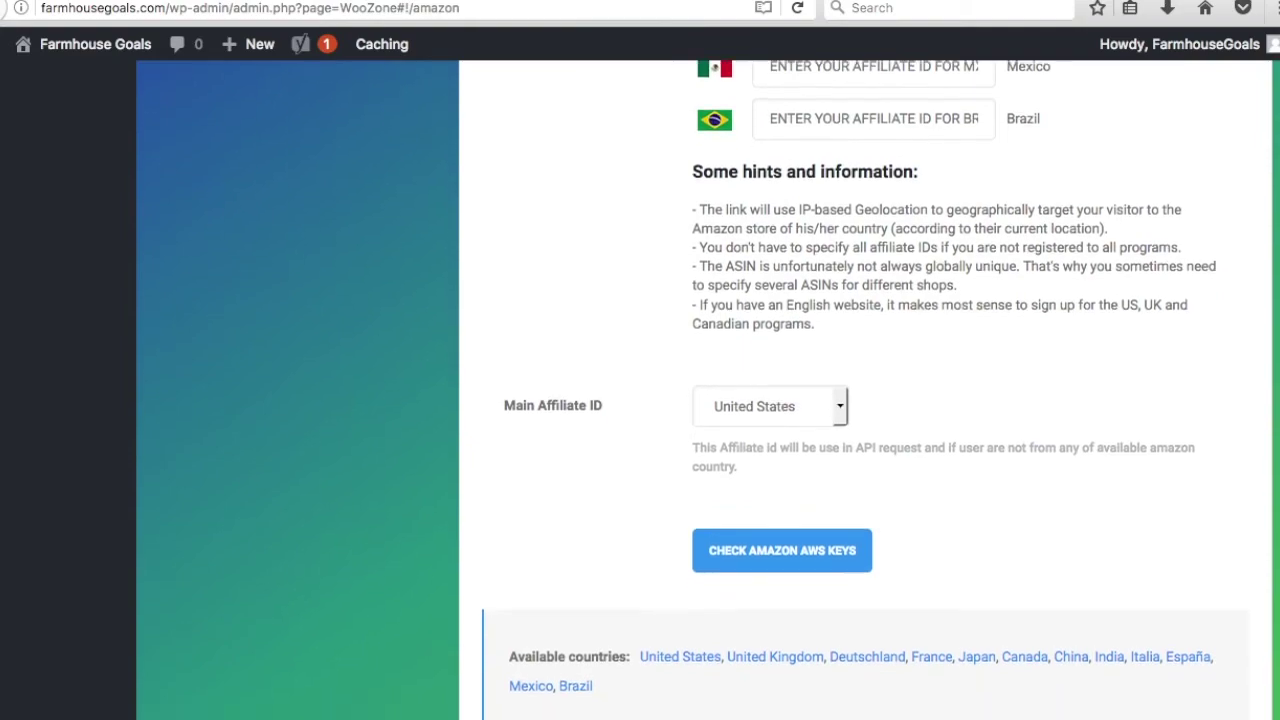
pyautogui.scroll(-1, 645, 237)
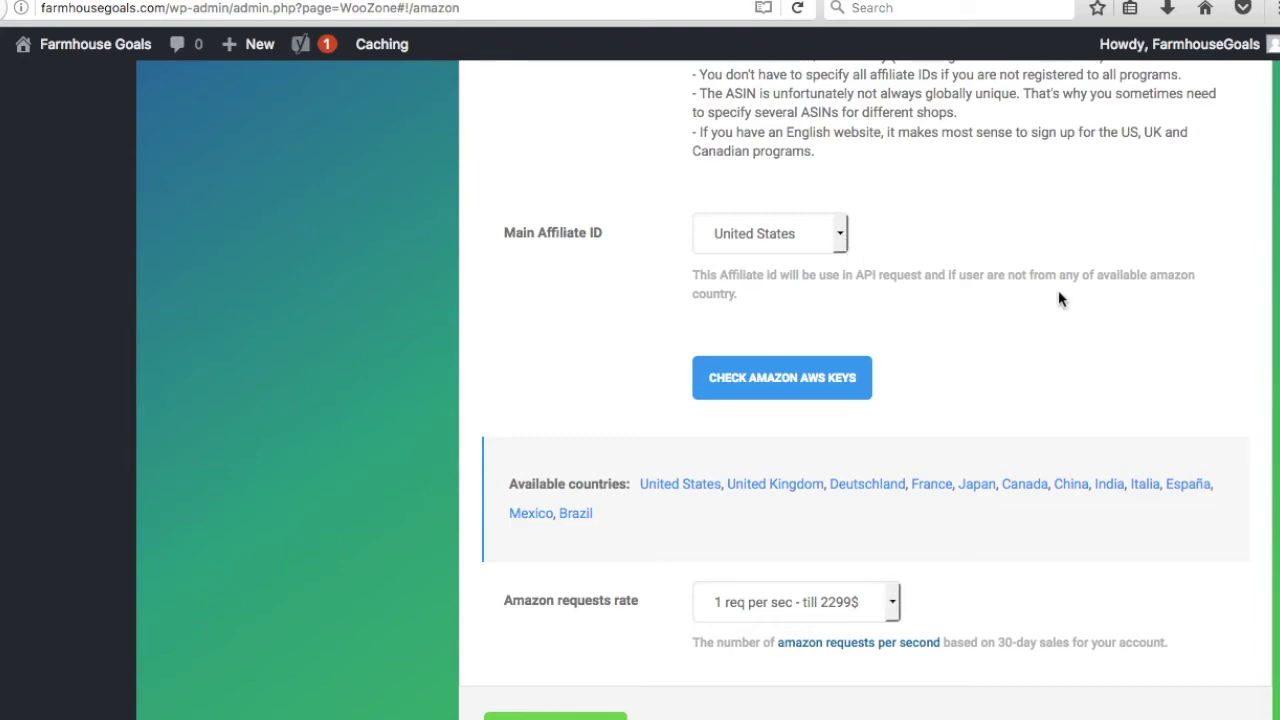
# - Run the Amazon AWS keys check, read the connection result and dismiss it
pyautogui.click(848, 380)
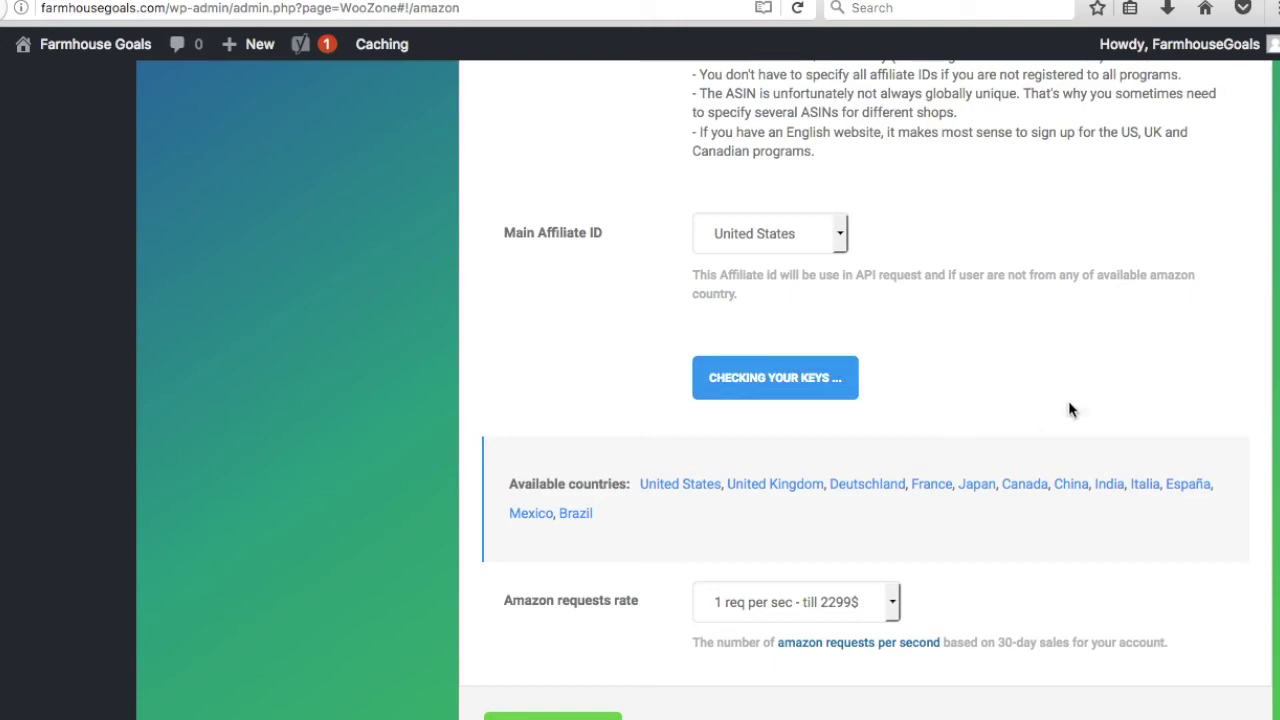
pyautogui.scroll(-2, 1080, 395)
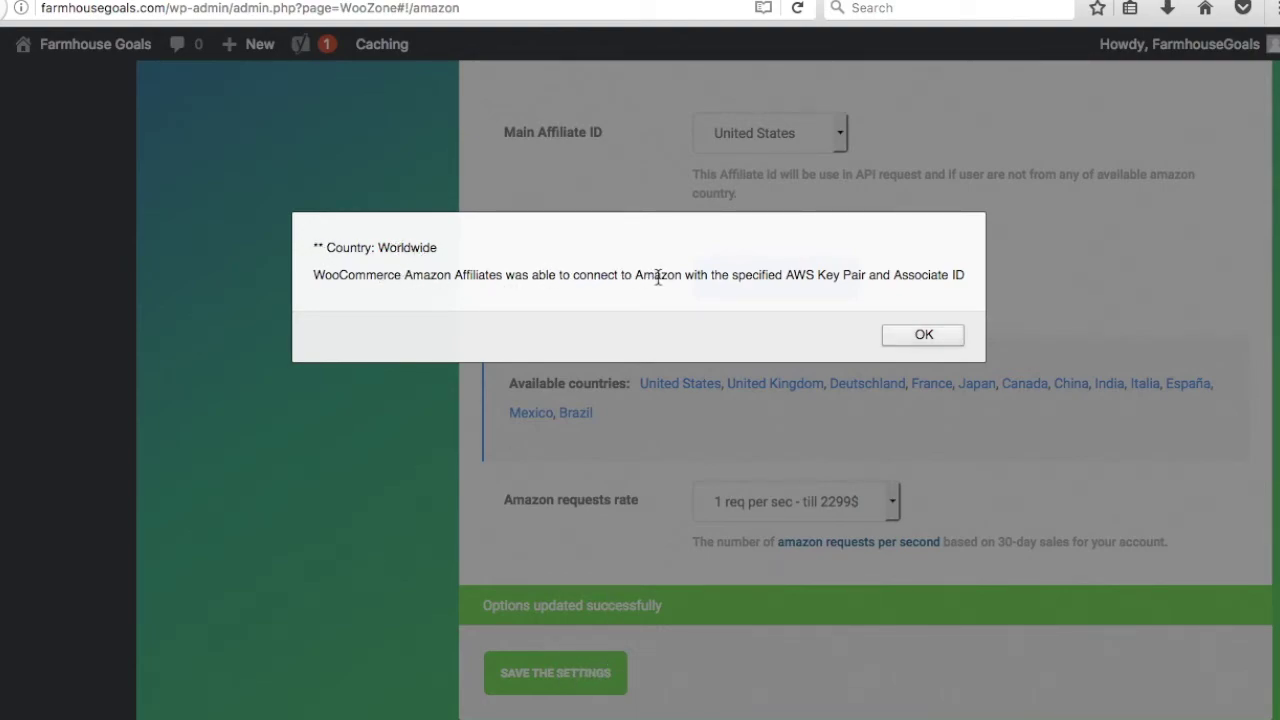
pyautogui.moveTo(642, 277); pyautogui.dragTo(753, 283)
pyautogui.click(842, 276)
pyautogui.moveTo(894, 277); pyautogui.dragTo(966, 280)
pyautogui.click(964, 277)
pyautogui.moveTo(964, 274); pyautogui.dragTo(895, 273)
pyautogui.click(911, 279)
pyautogui.click(929, 336)
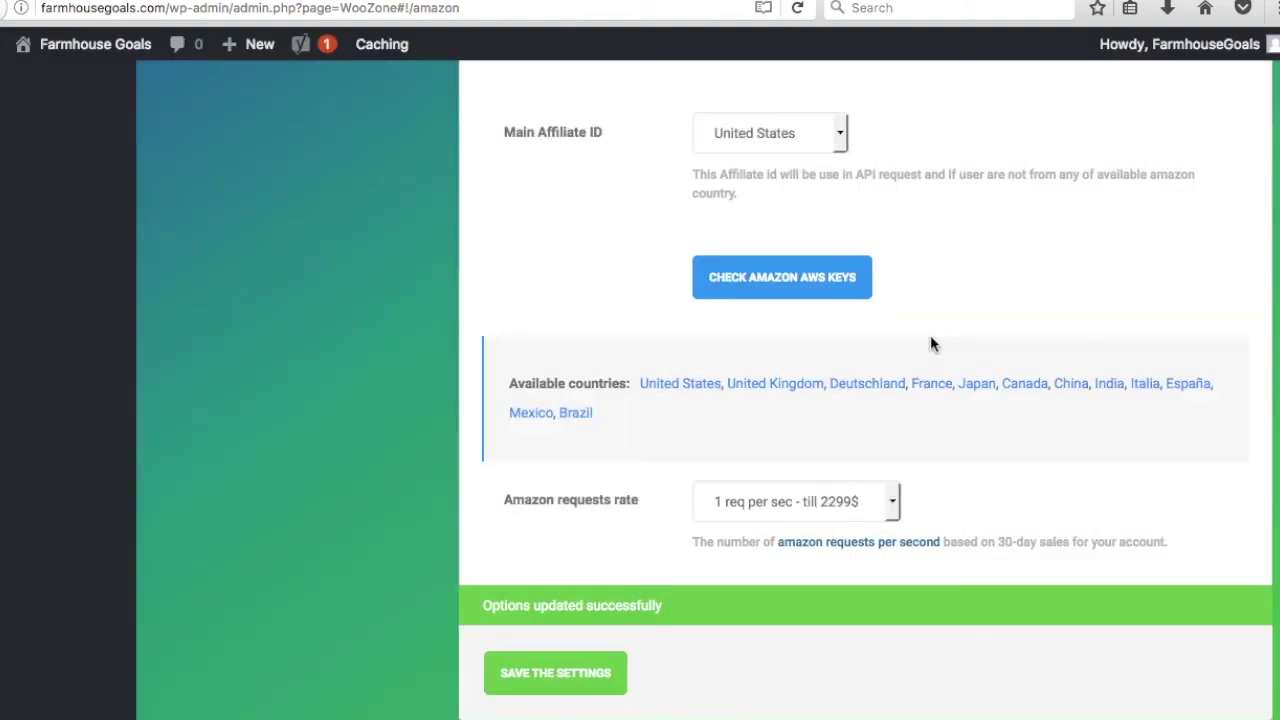
# - Return to the WordPress dashboard and review the list of all the site's pages
pyautogui.hotkey('alt', 'Left')
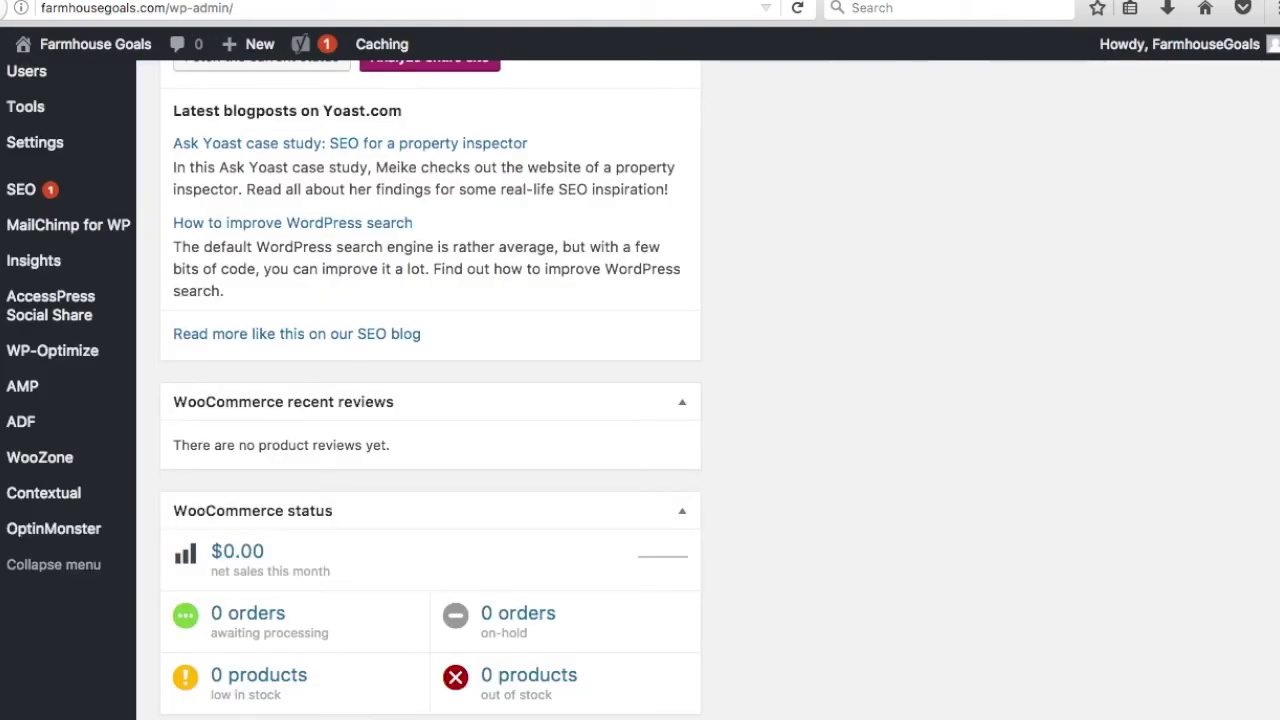
pyautogui.scroll(5, 219, 110)
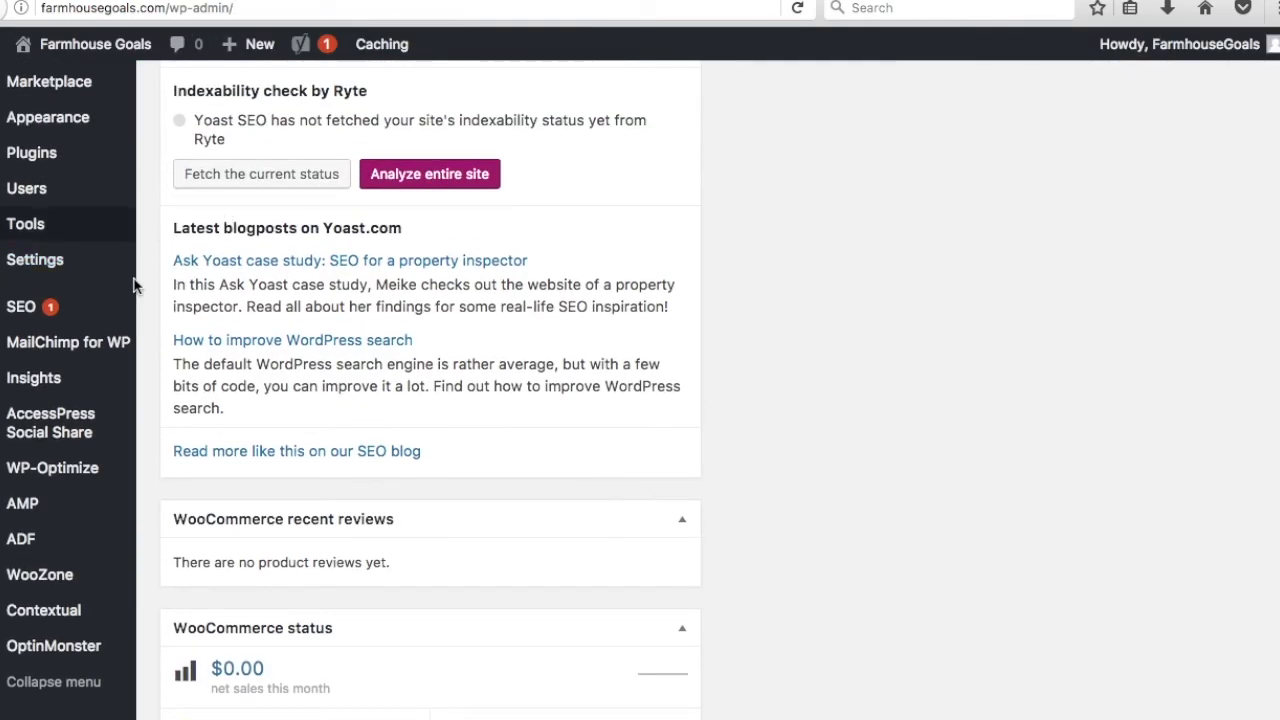
pyautogui.scroll(5, 155, 287)
pyautogui.moveTo(89, 300)
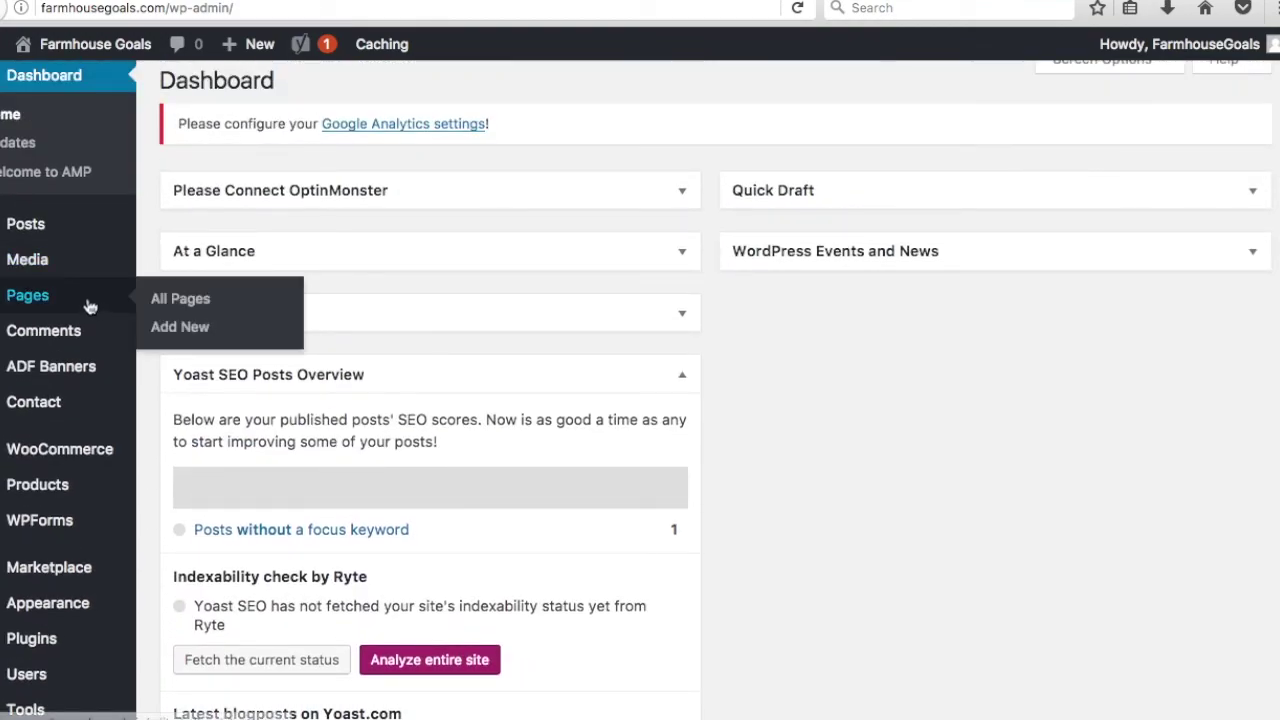
pyautogui.click(172, 300)
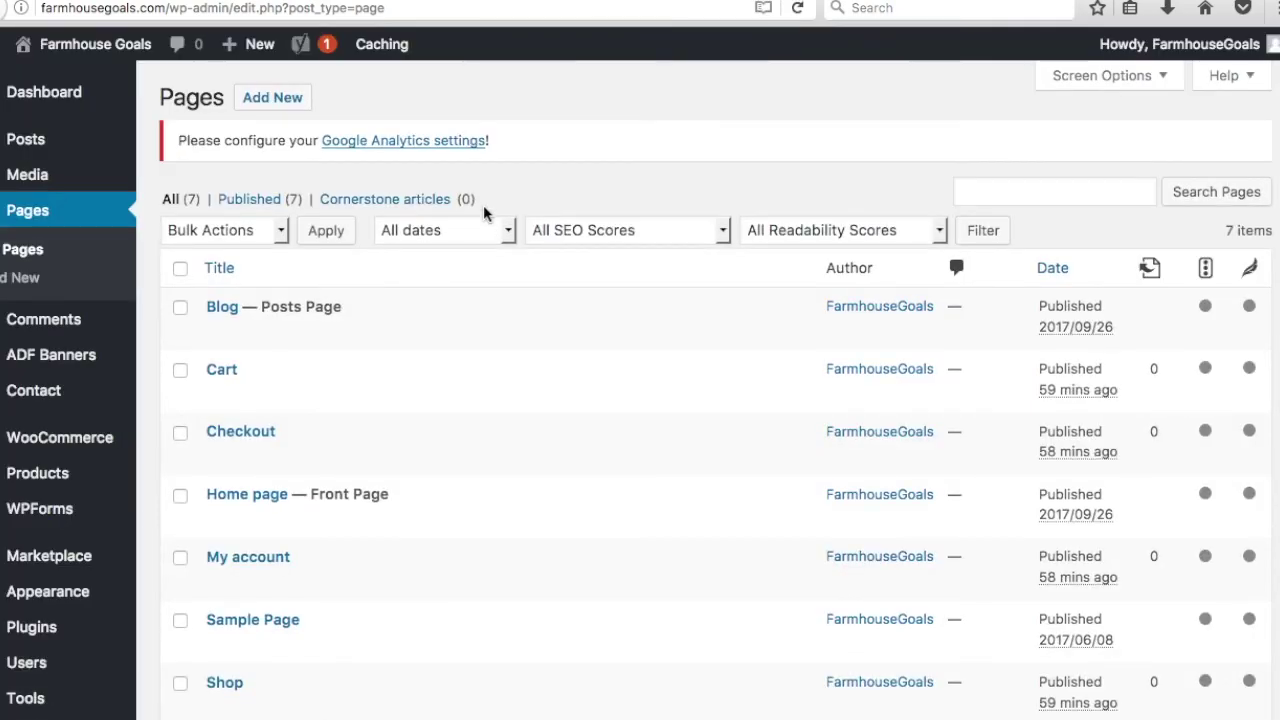
pyautogui.scroll(-4, 723, 406)
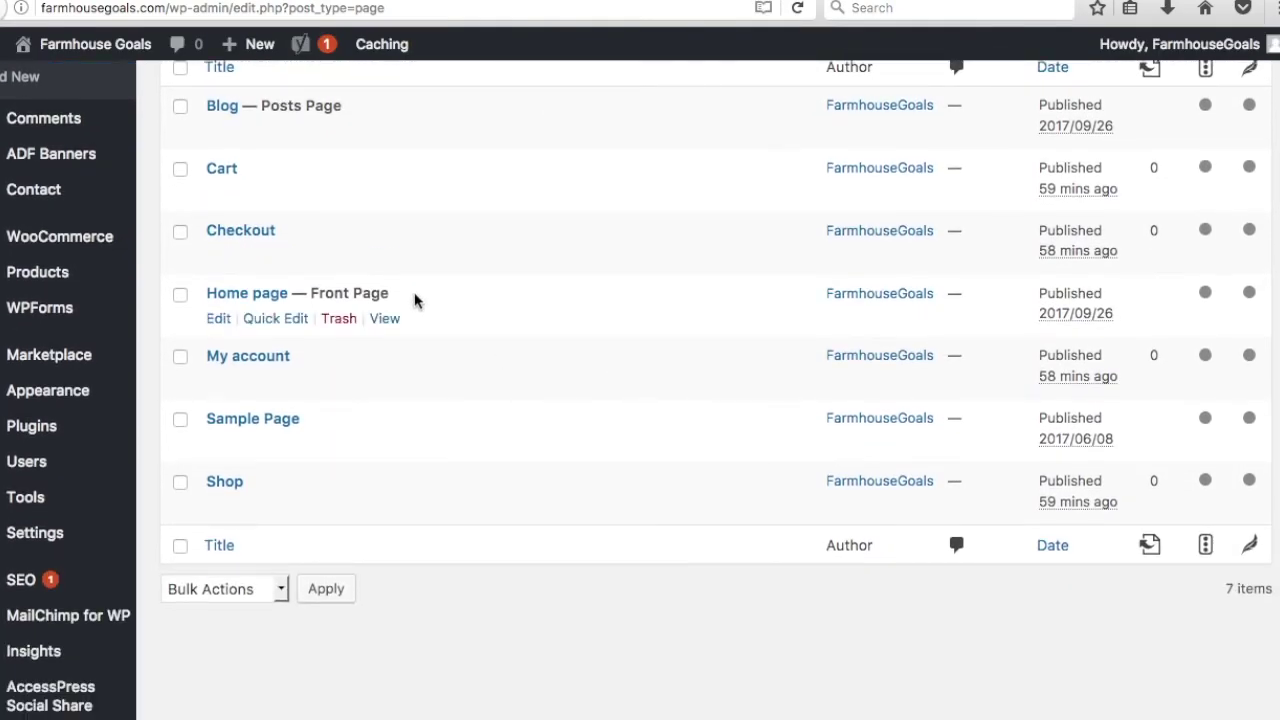
pyautogui.scroll(1, 471, 314)
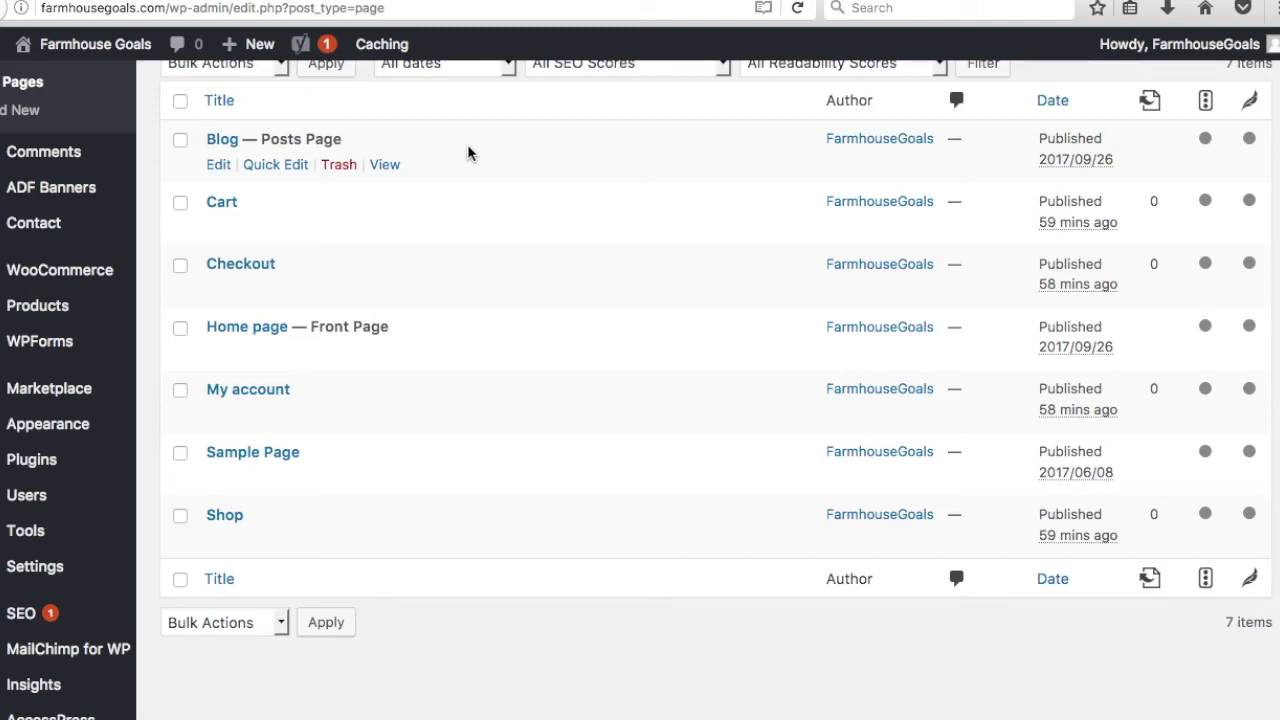
# - Open the installed plugins list and find the WooZone - WooCommerce Amazon Affiliates plugin
pyautogui.moveTo(83, 469)
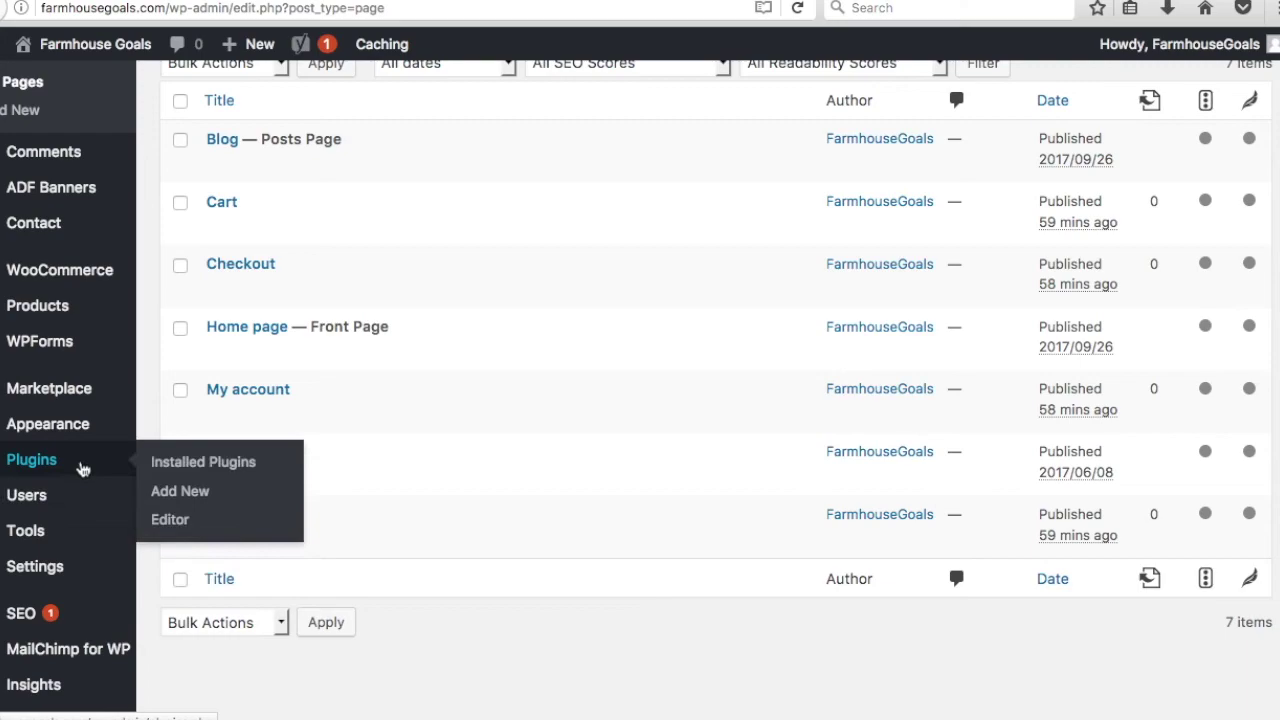
pyautogui.click(162, 462)
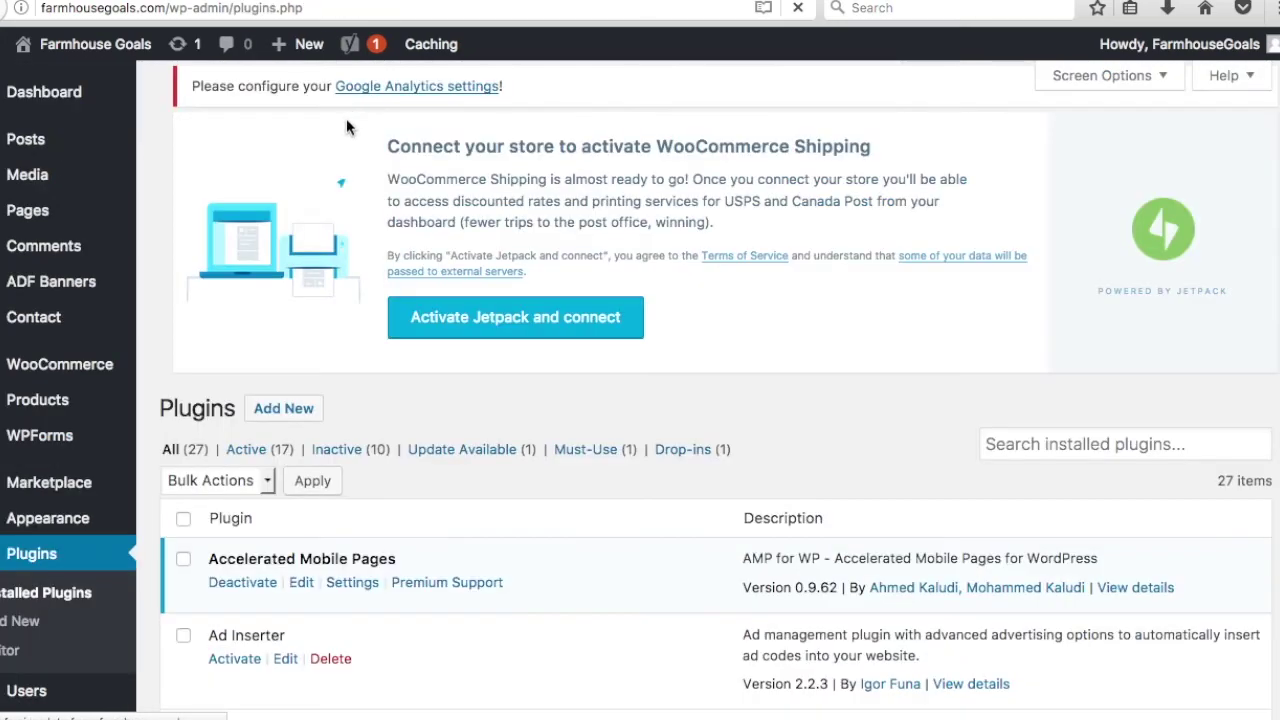
pyautogui.scroll(-8, 600, 500)
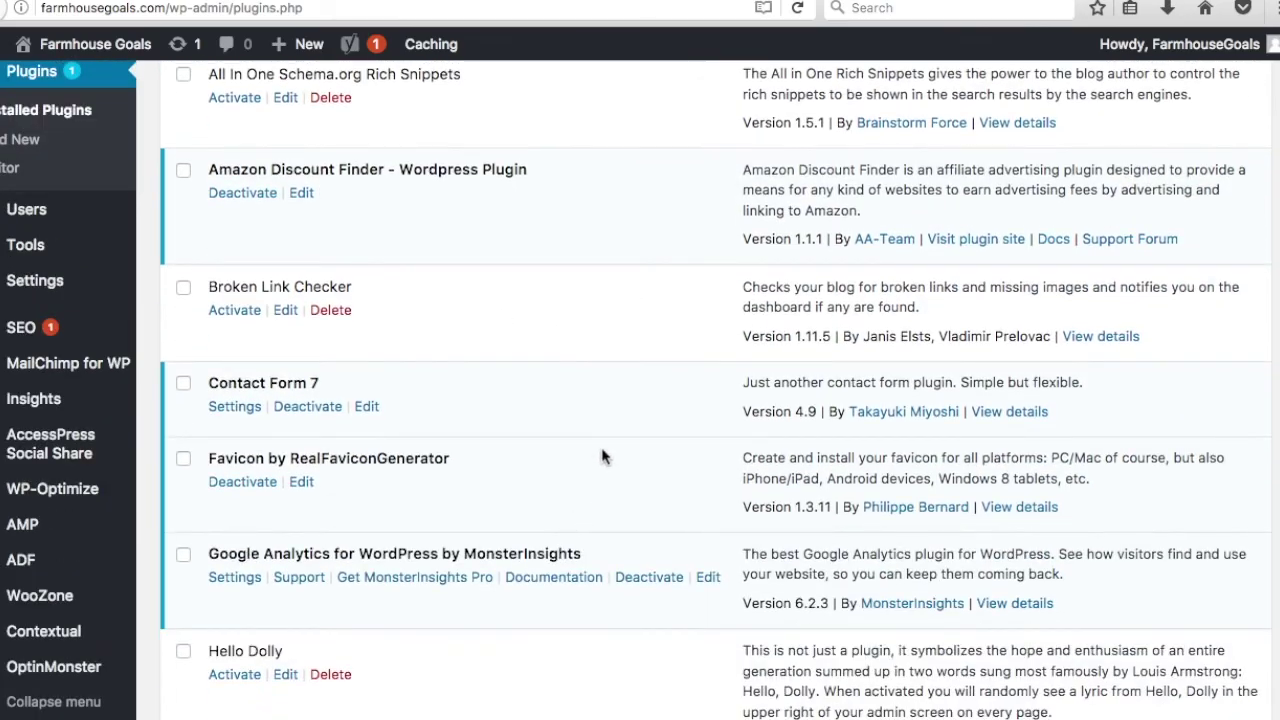
pyautogui.scroll(-15, 658, 358)
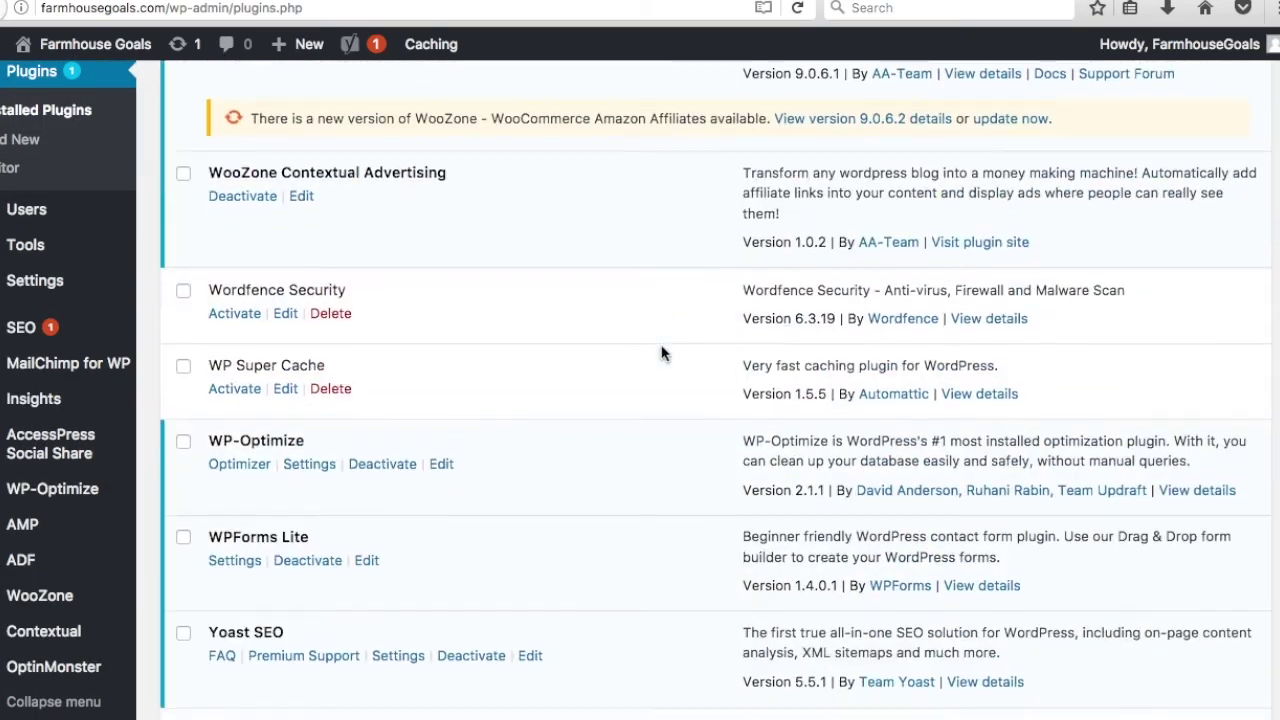
pyautogui.scroll(3, 660, 352)
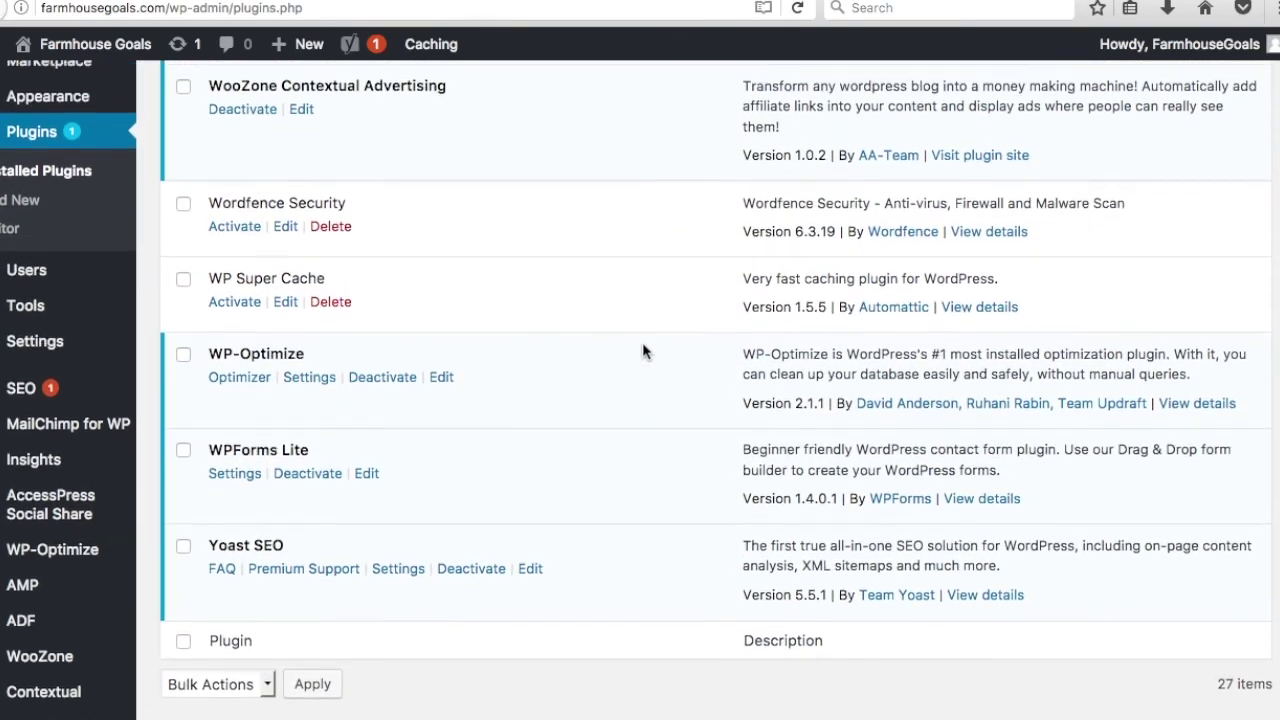
pyautogui.scroll(5, 634, 360)
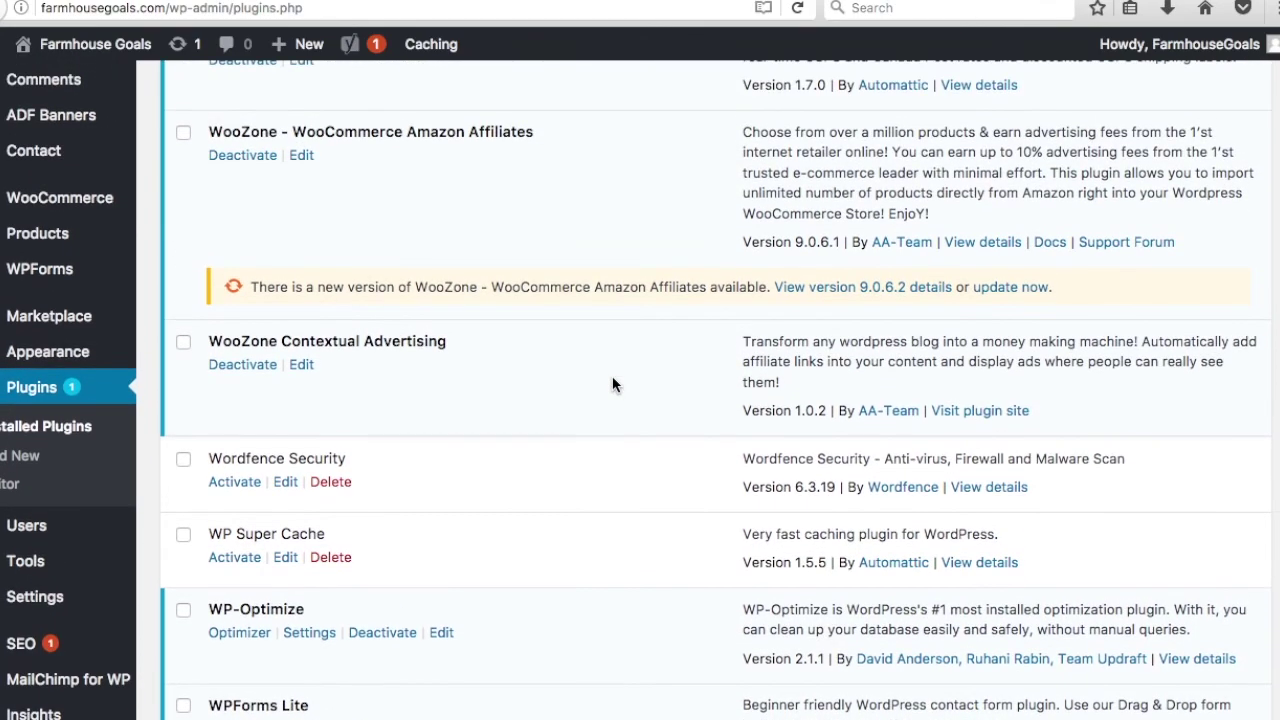
pyautogui.scroll(4, 613, 389)
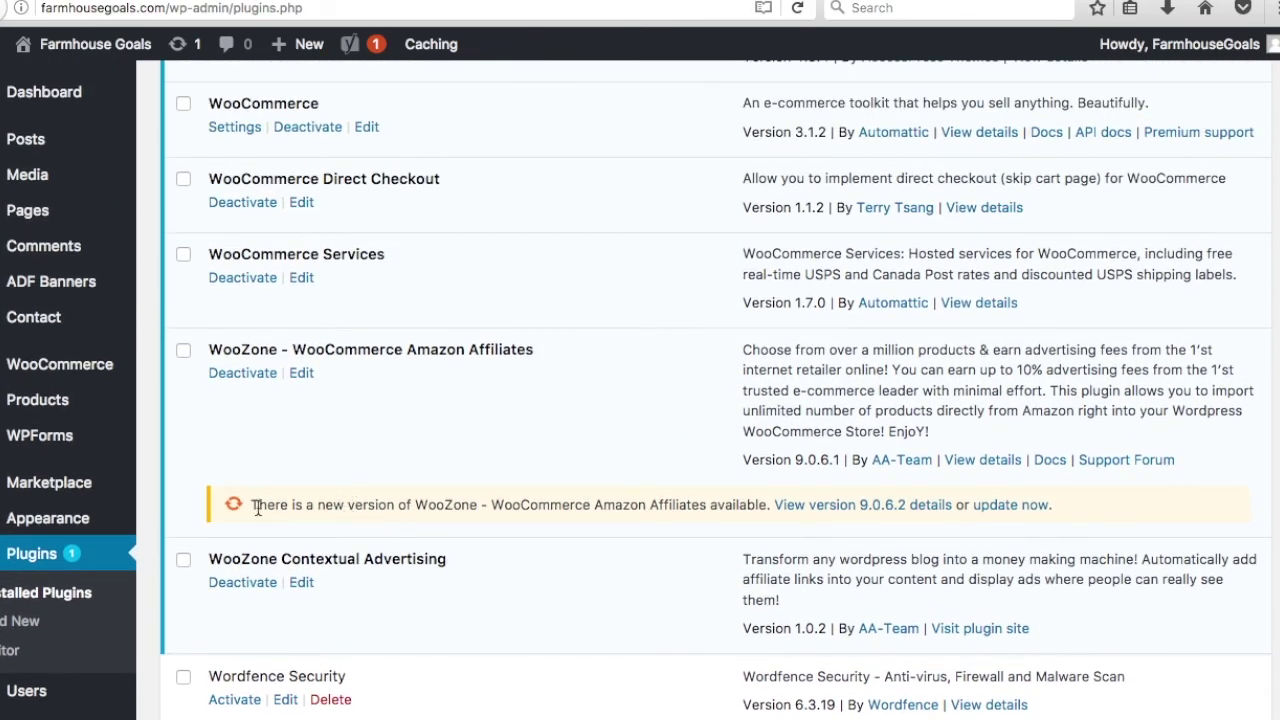
# - Update the WooZone - WooCommerce Amazon Affiliates plugin to version 9.0.6.2
pyautogui.moveTo(258, 507); pyautogui.dragTo(528, 503)
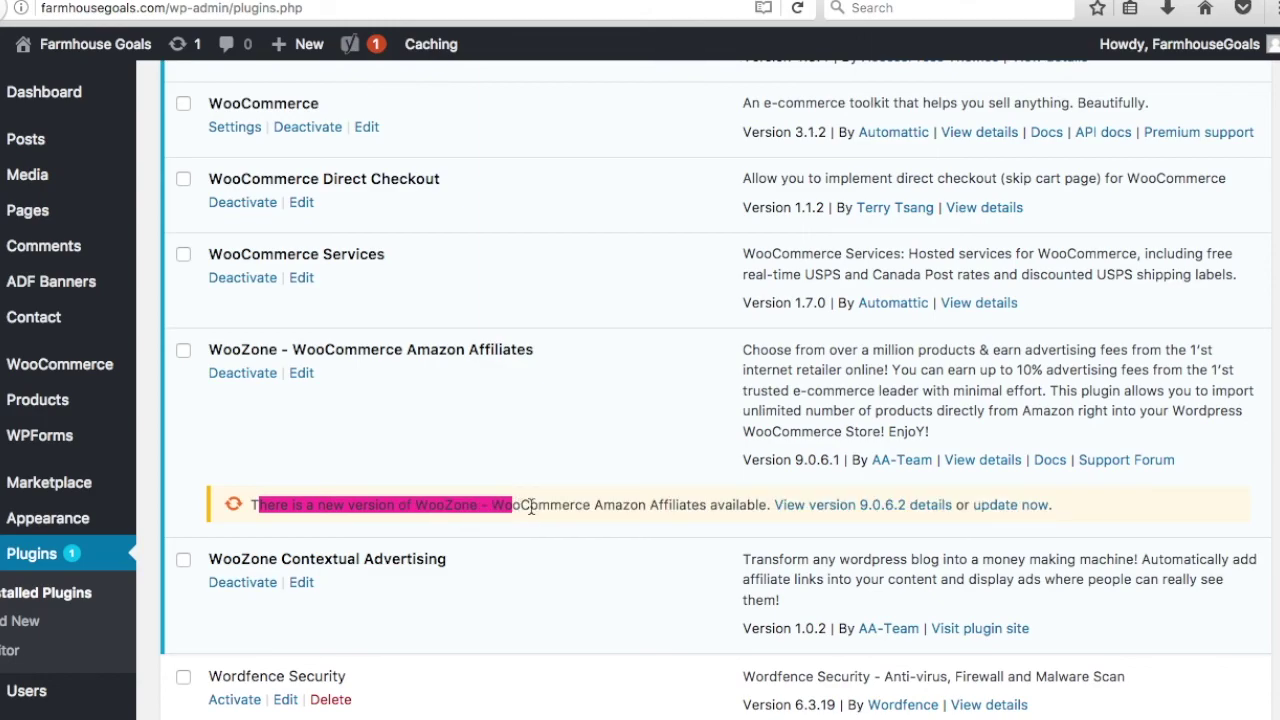
pyautogui.click(563, 510)
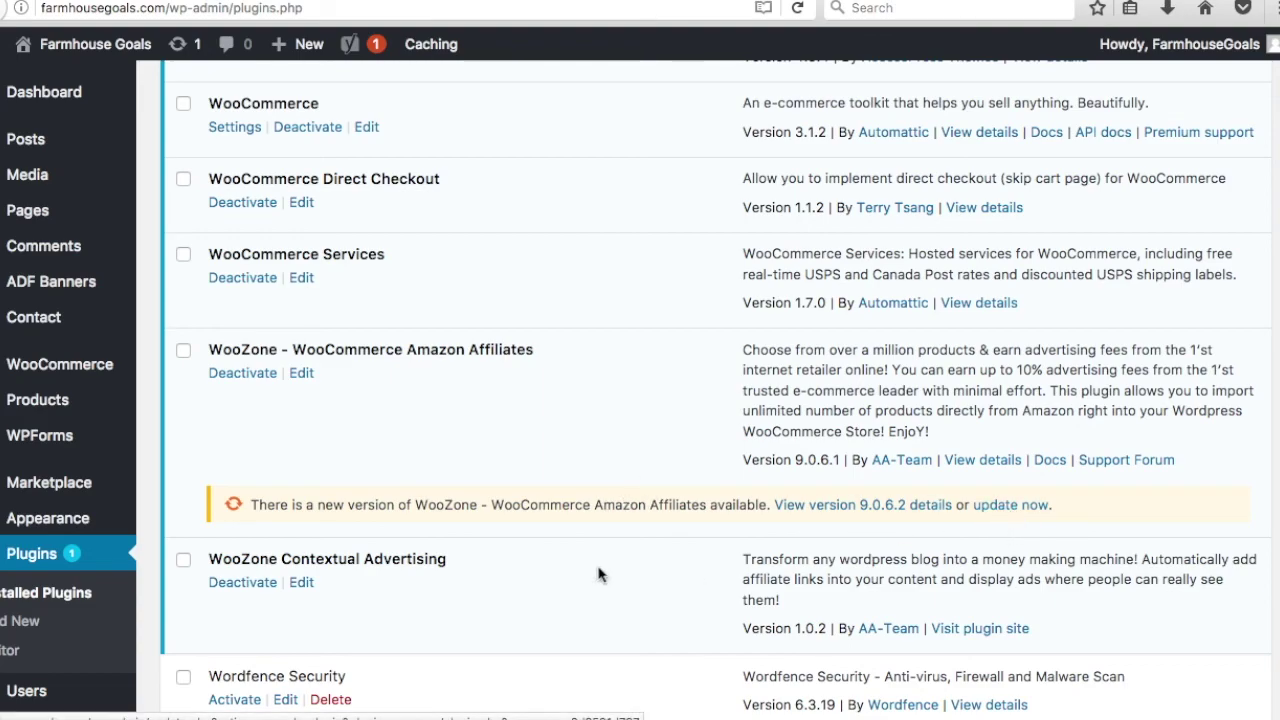
pyautogui.click(1010, 505)
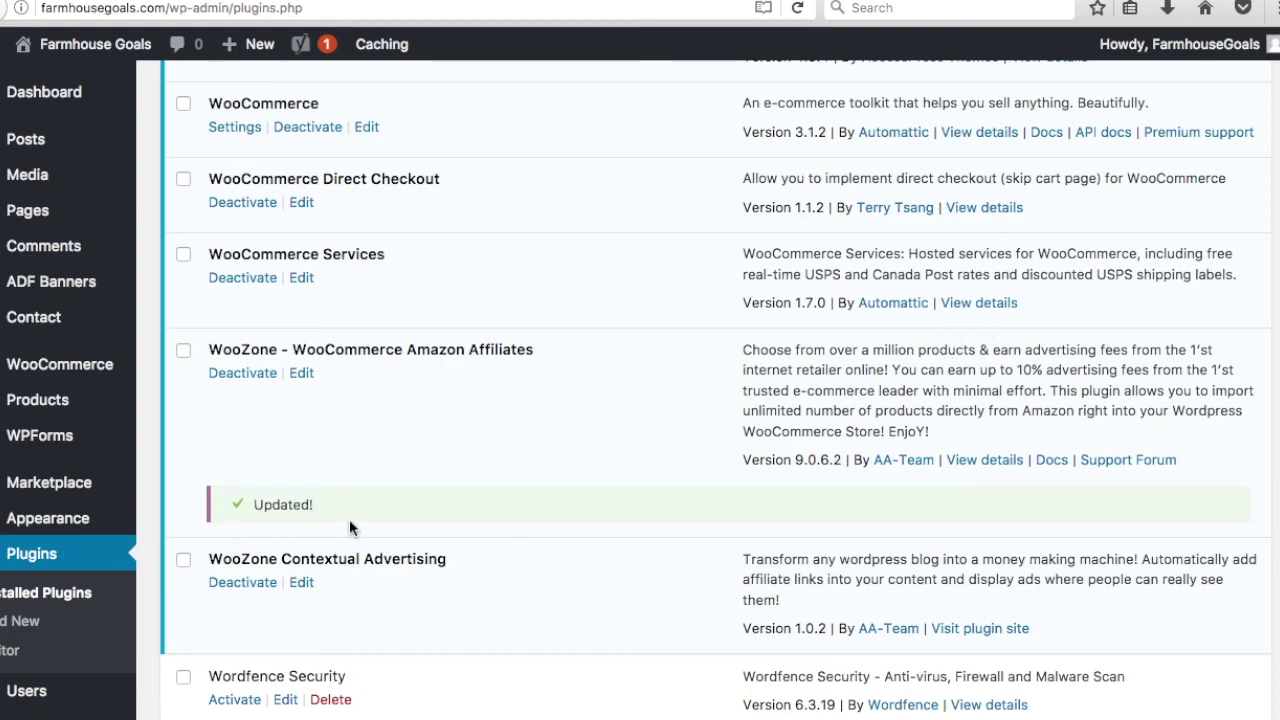
pyautogui.scroll(5, 567, 450)
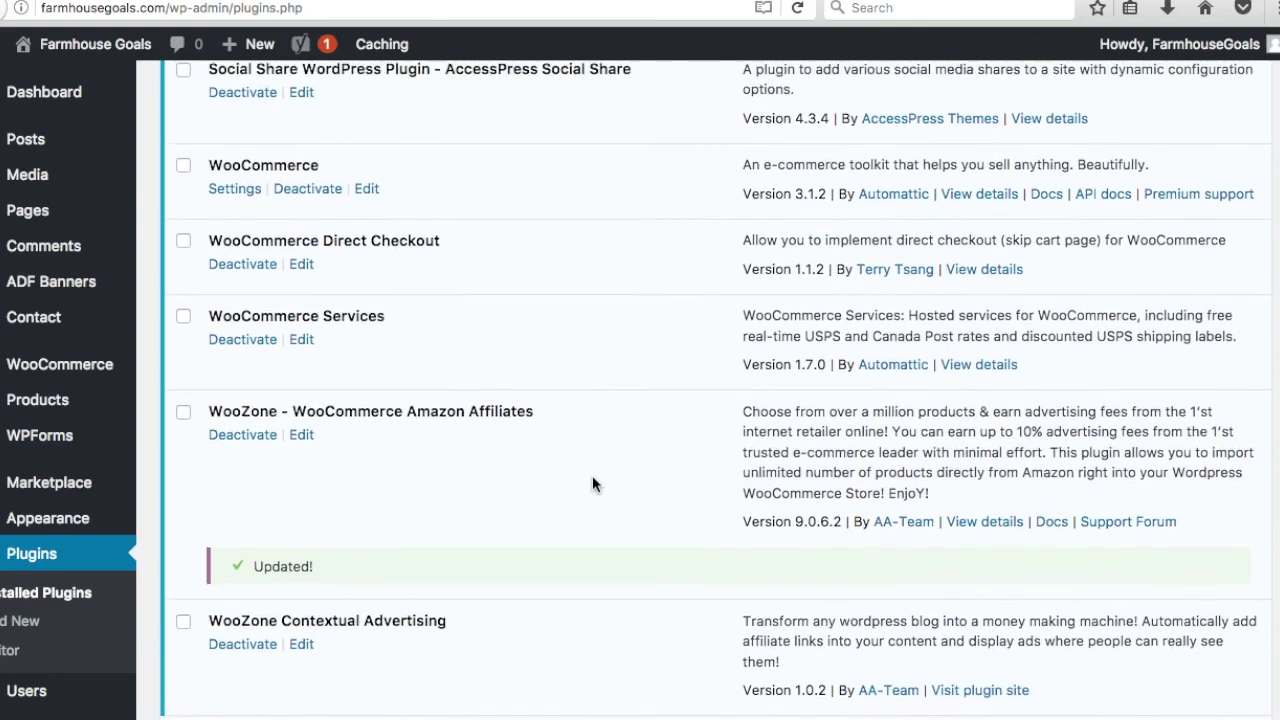
pyautogui.scroll(-3, 534, 449)
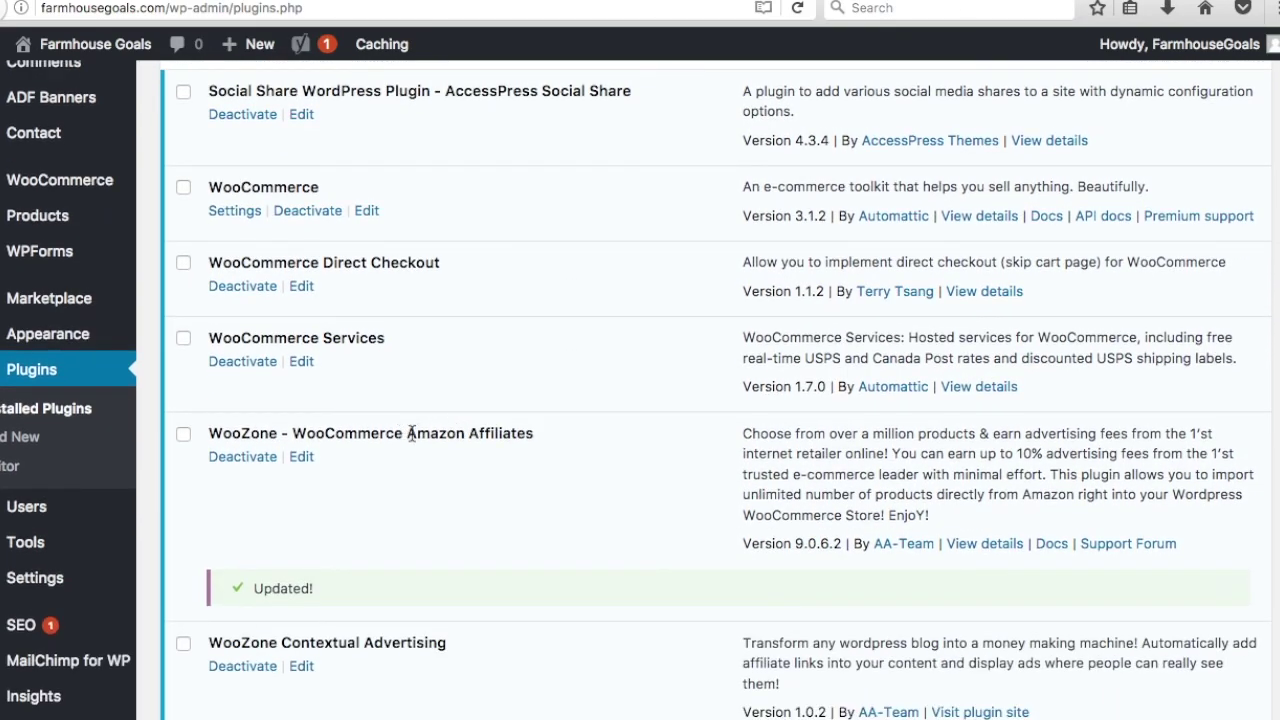